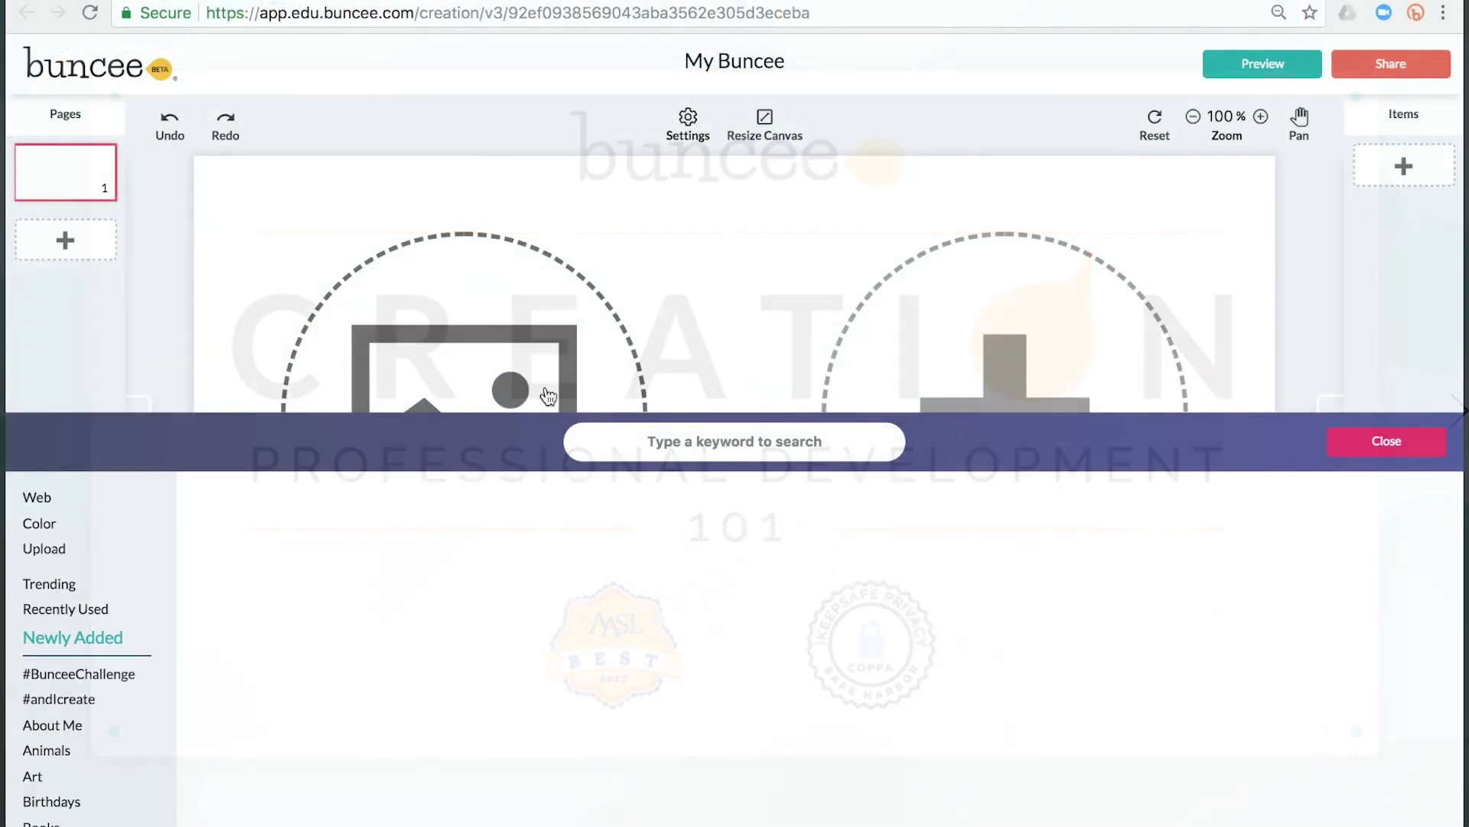
scroll(75, 686, down, 3)
scroll(75, 685, up, 1)
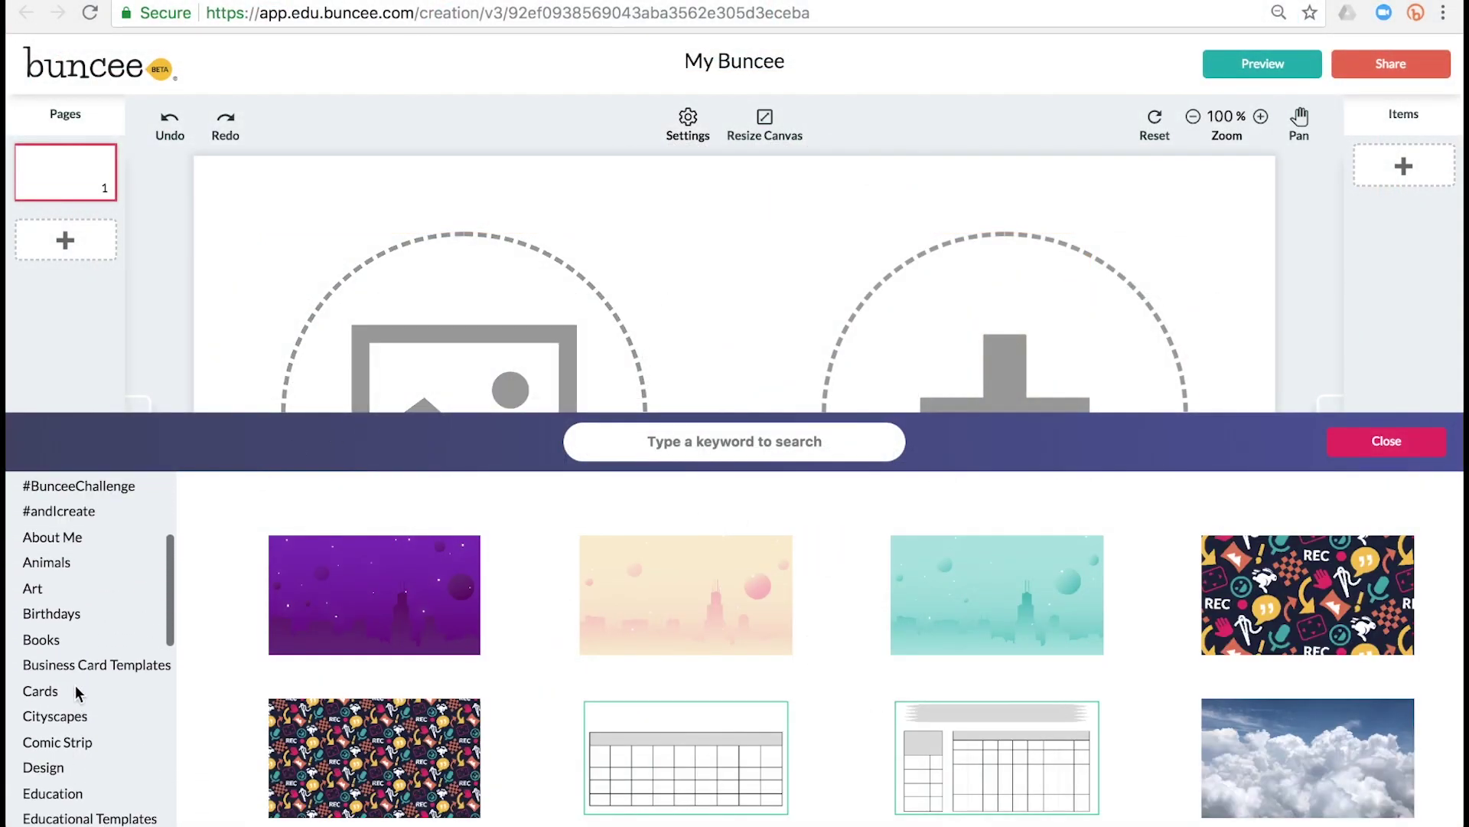
scroll(70, 593, up, 2)
Fill the slide with the recently used starry night-sky background
click(60, 611)
click(424, 593)
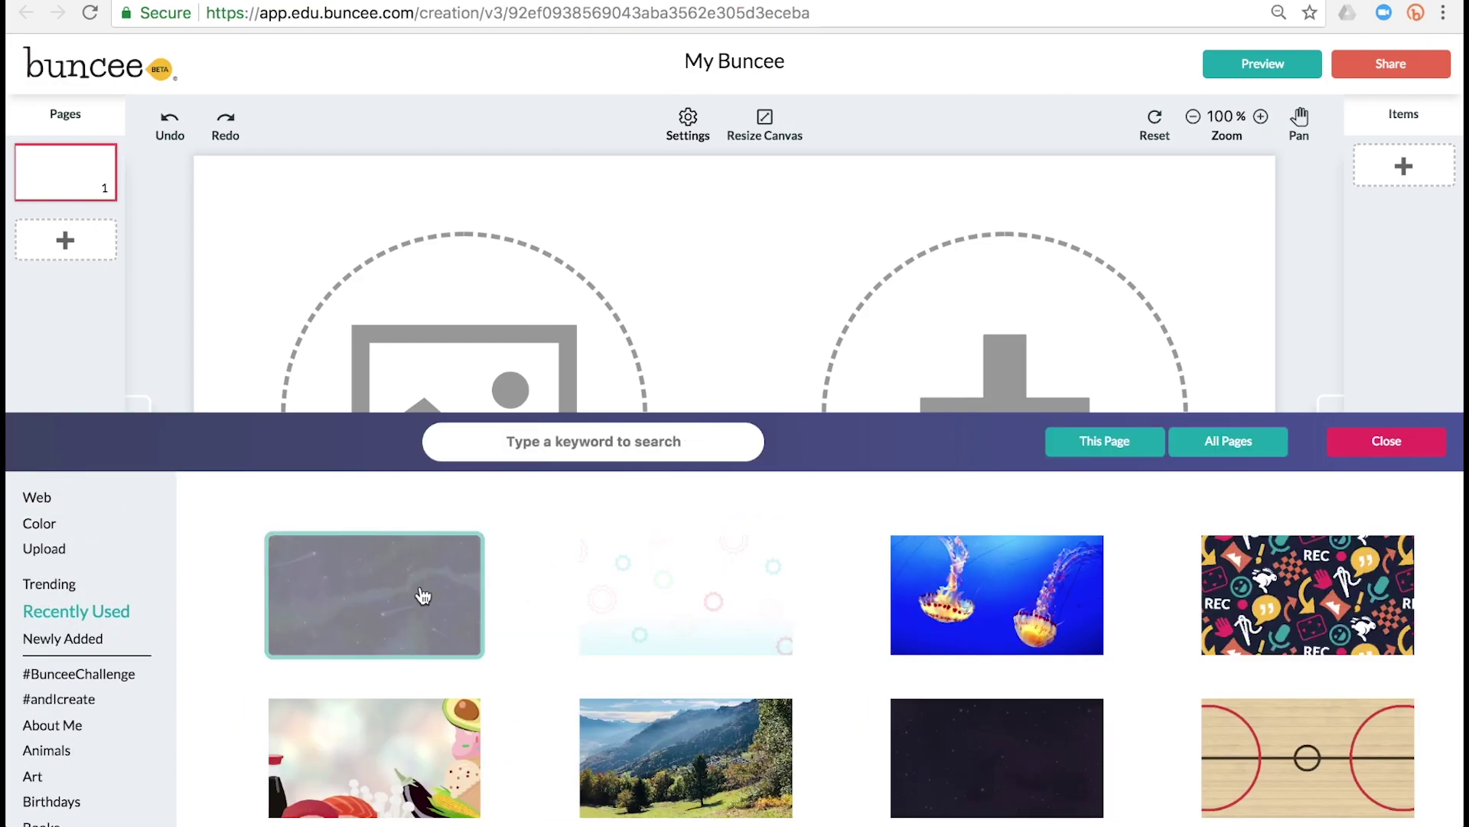
click(1094, 441)
Keep the canvas at the Buncee 16:9 size after previewing square and 3:1 shapes
click(766, 124)
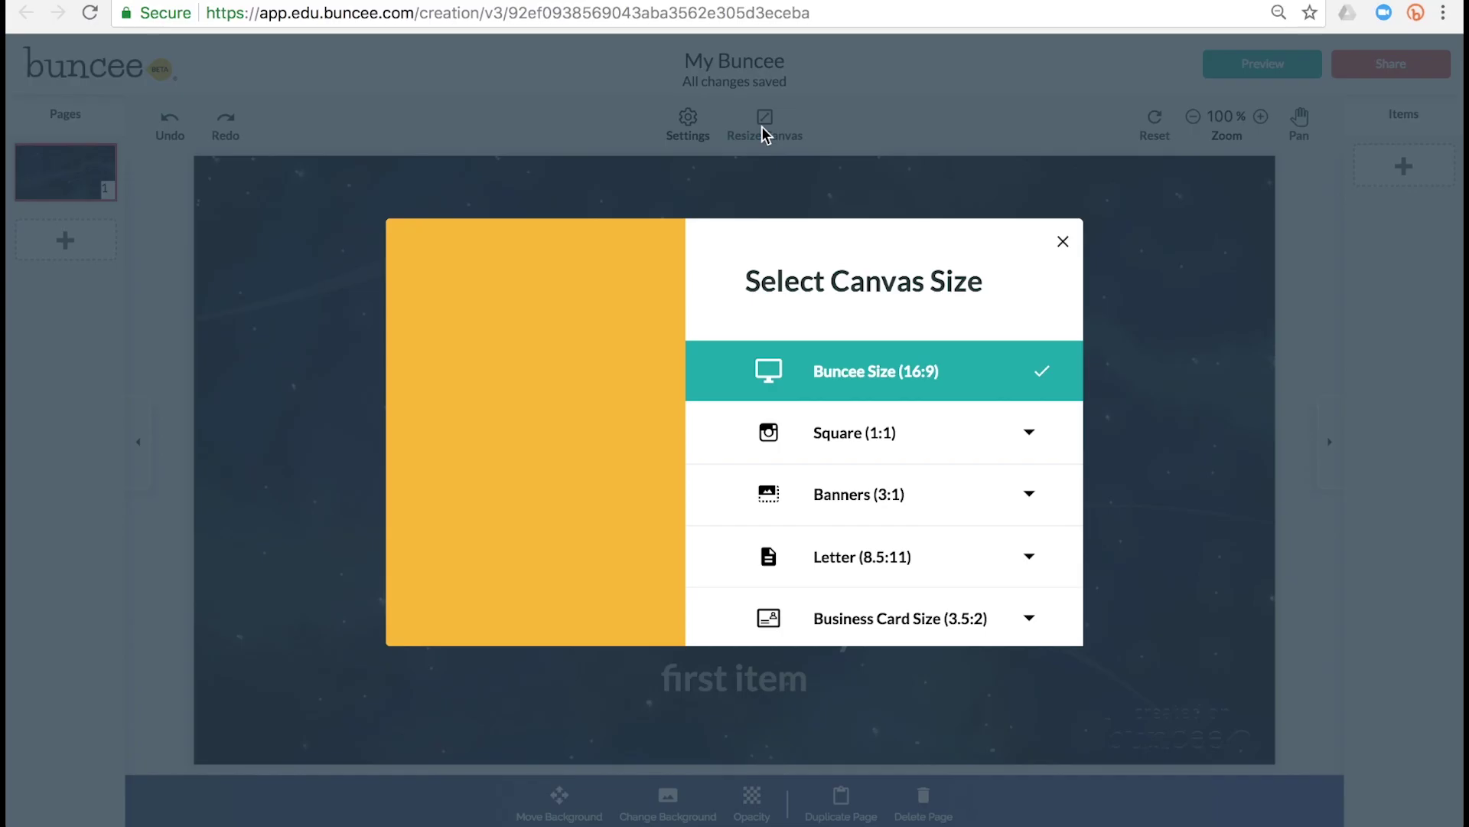
scroll(859, 464, down, 2)
scroll(858, 464, up, 2)
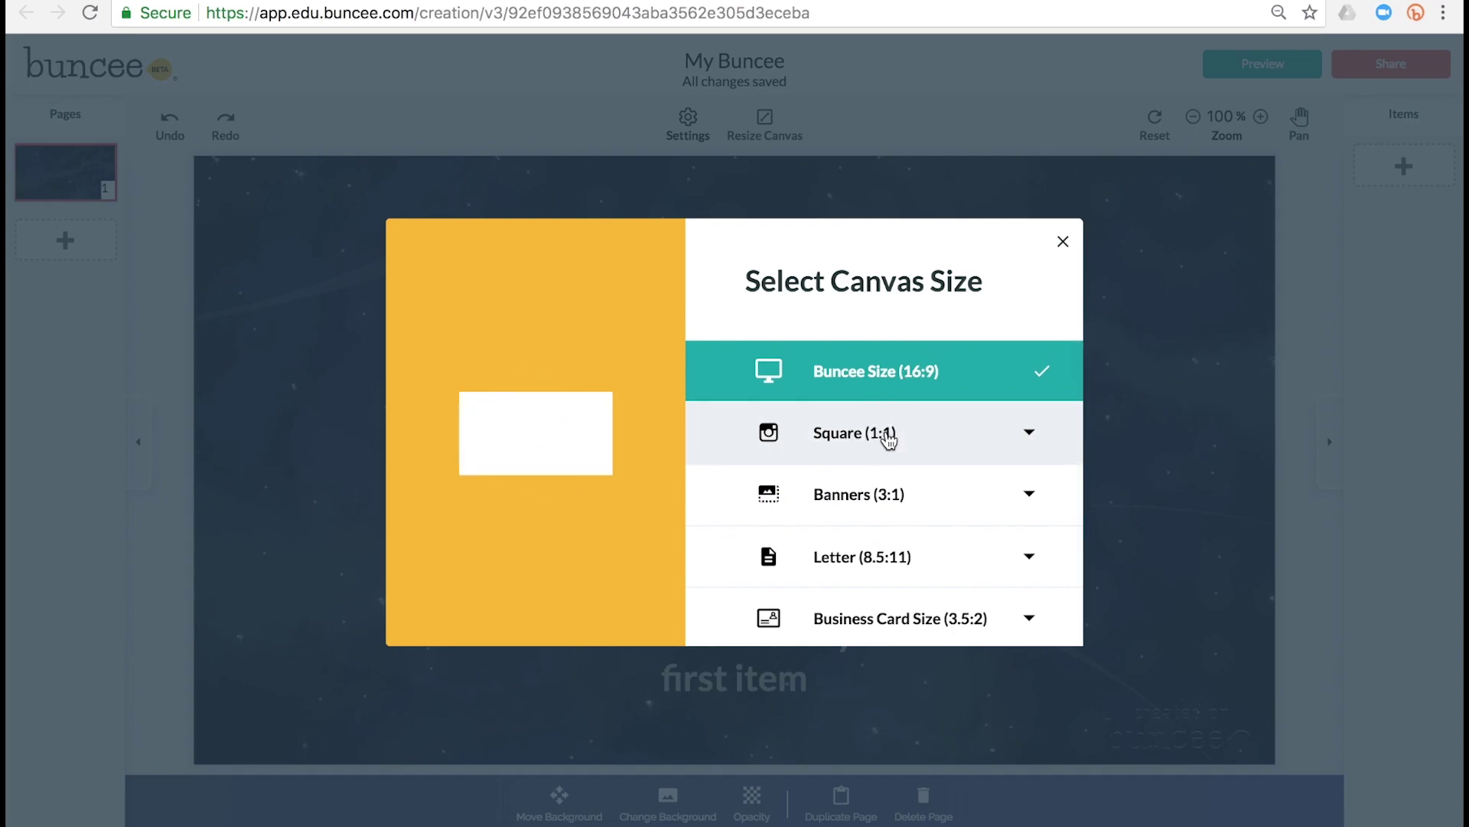
click(885, 429)
click(866, 614)
scroll(859, 475, up, 2)
click(896, 494)
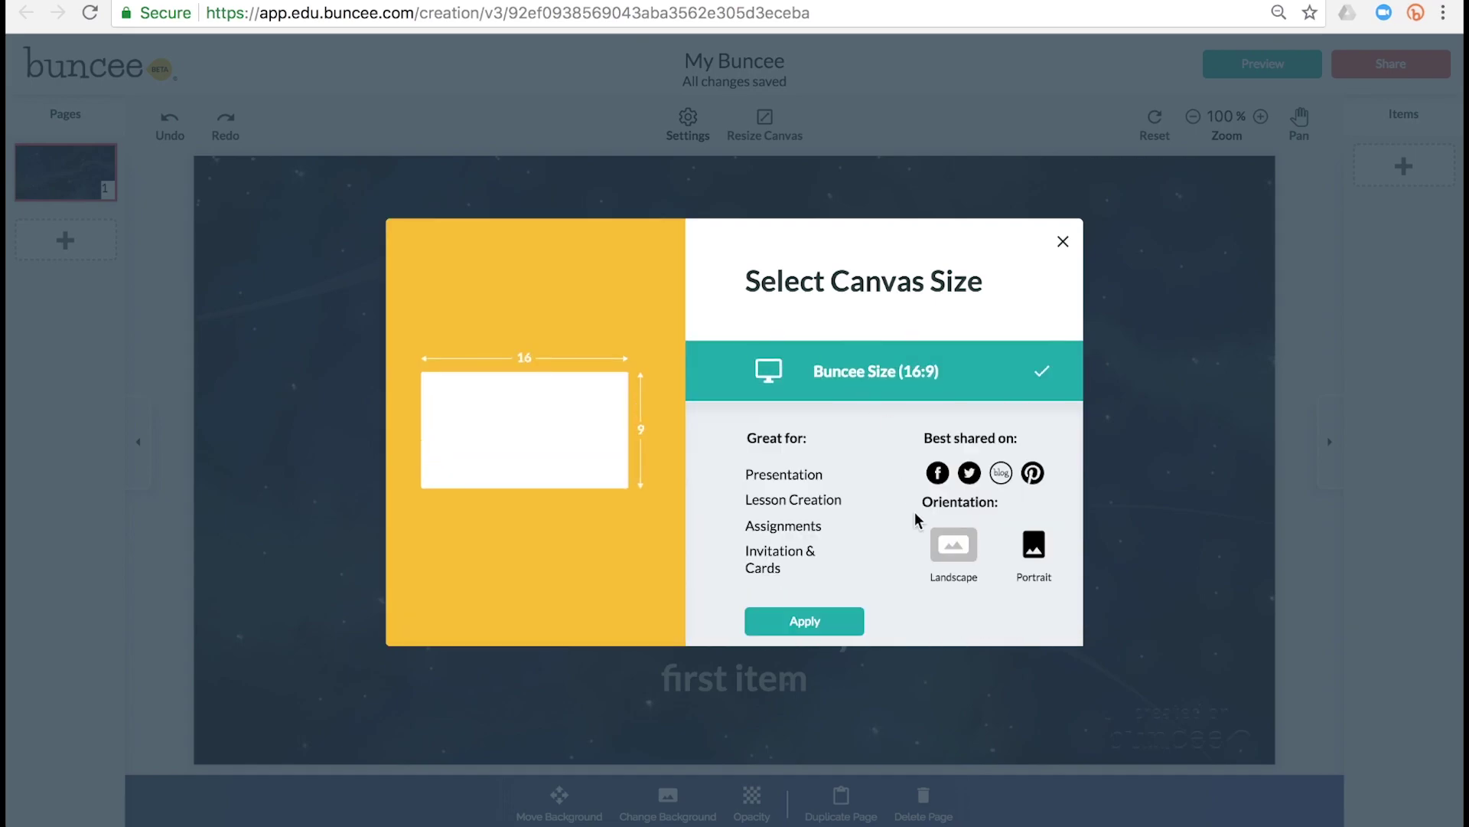
click(825, 621)
Confirm the canvas size, then place the recently used Earth sticker bottom-left
click(894, 509)
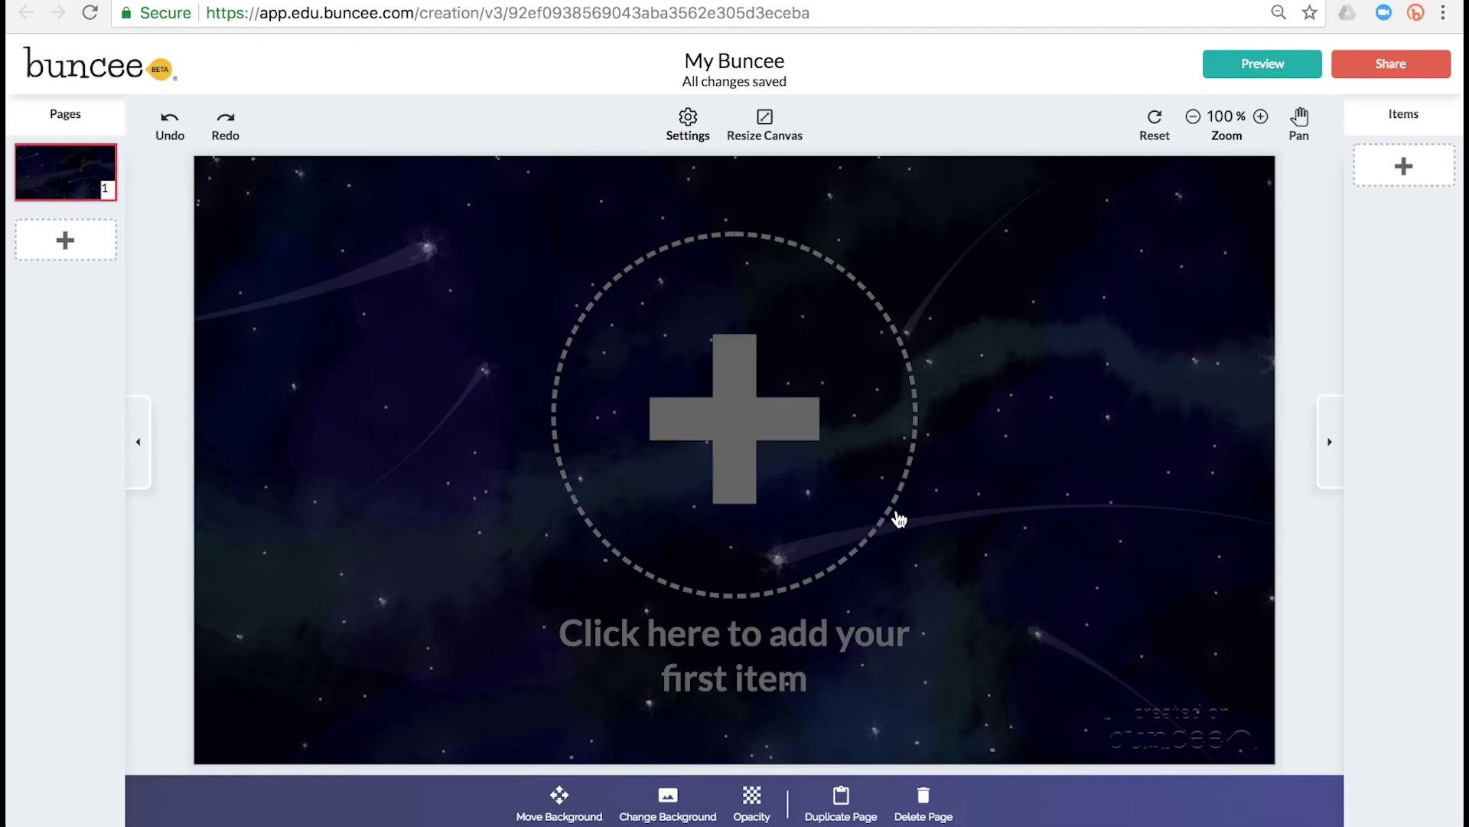
click(759, 422)
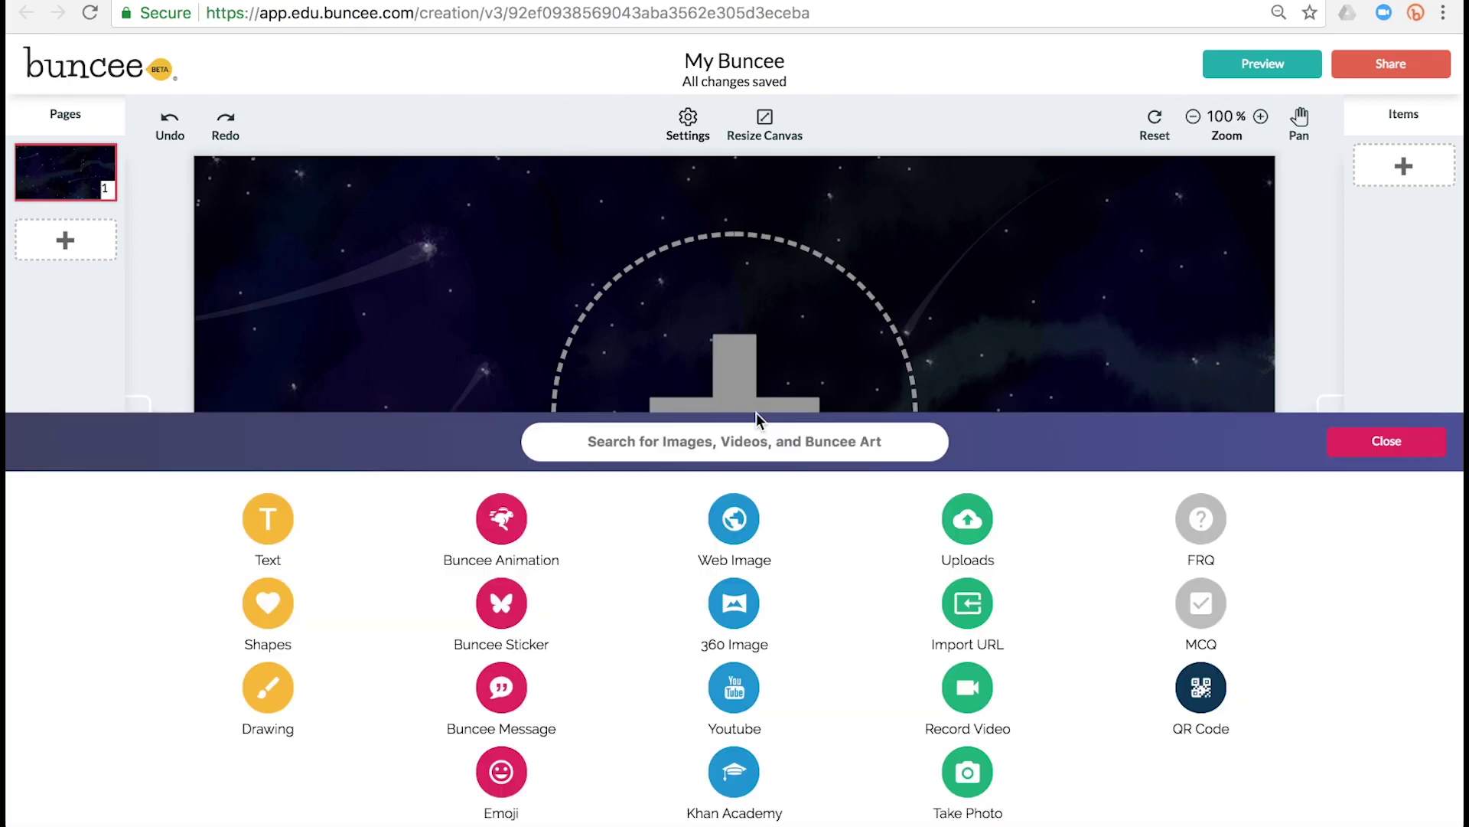
click(501, 605)
scroll(88, 671, down, 3)
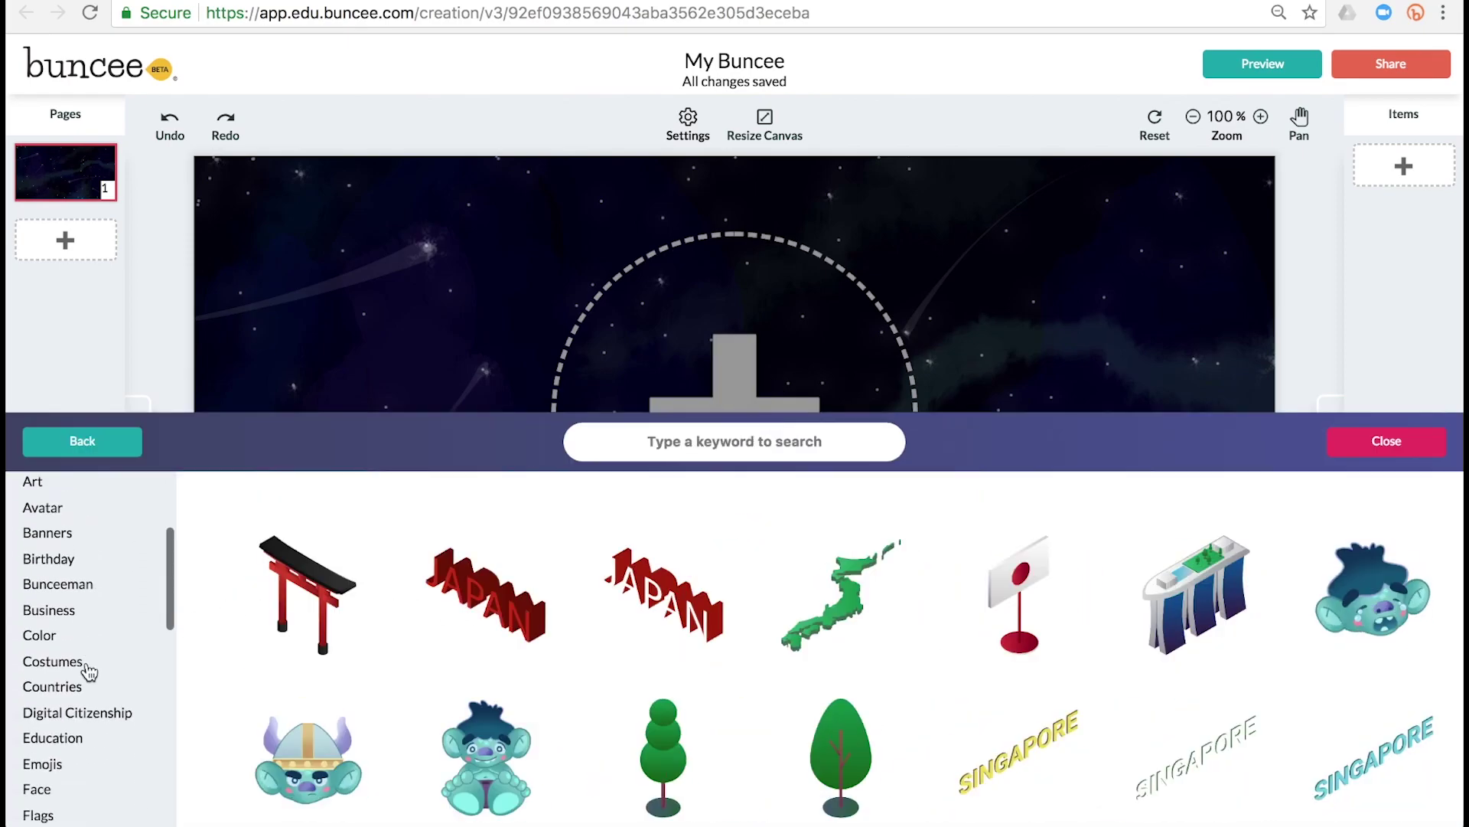
scroll(89, 672, down, 3)
scroll(89, 672, down, 3)
scroll(89, 672, down, 2)
scroll(89, 672, up, 3)
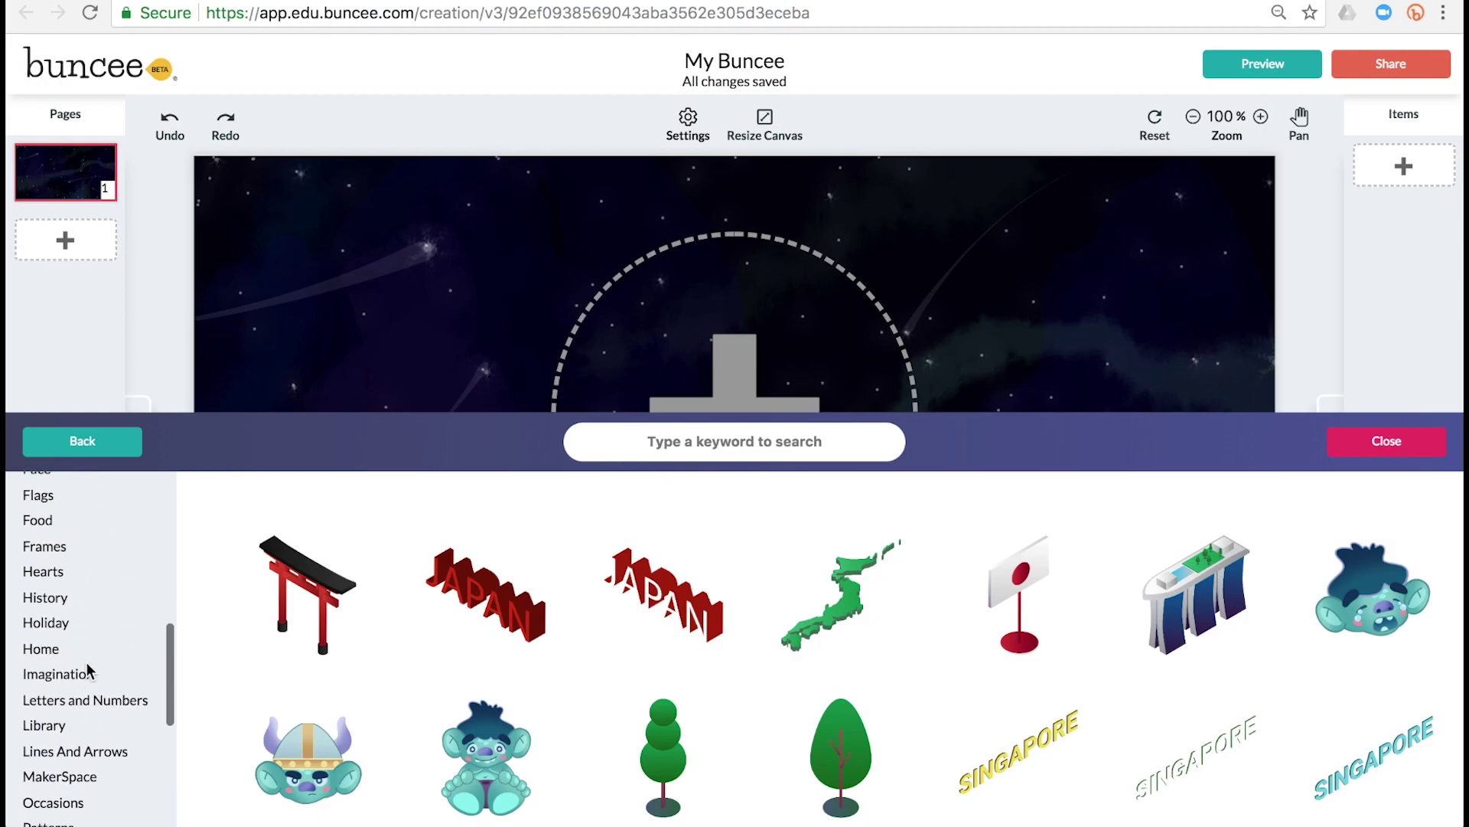
scroll(88, 675, up, 2)
scroll(89, 676, up, 3)
scroll(88, 679, up, 1)
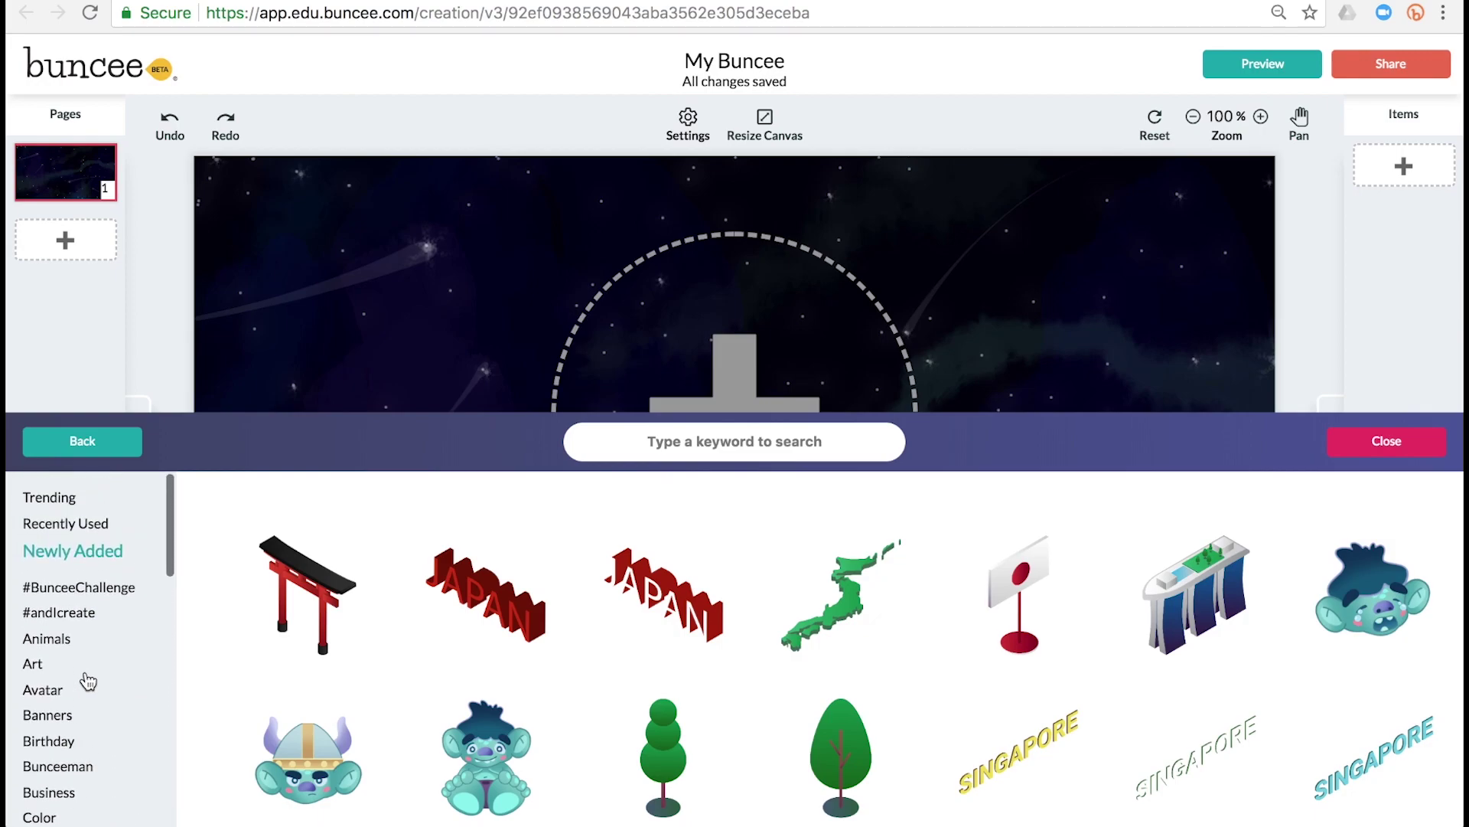
click(89, 528)
click(1345, 590)
mouse_move(1231, 542)
mouse_down()
mouse_move(415, 583)
mouse_move(492, 463)
mouse_move(630, 350)
mouse_move(505, 443)
mouse_up()
click(804, 399)
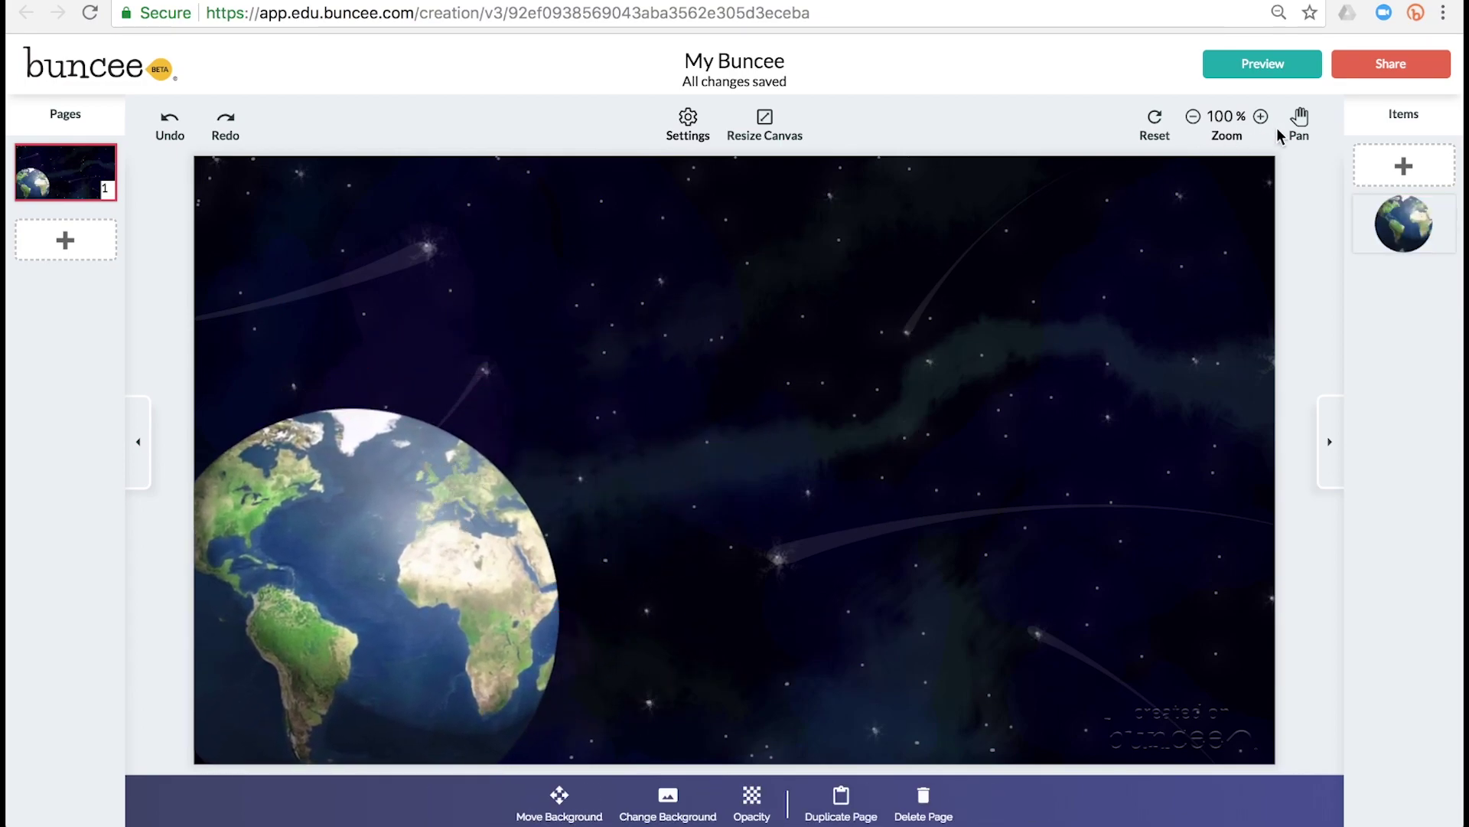
Add three recently used sparkle animations and move them up into the sky
click(1404, 170)
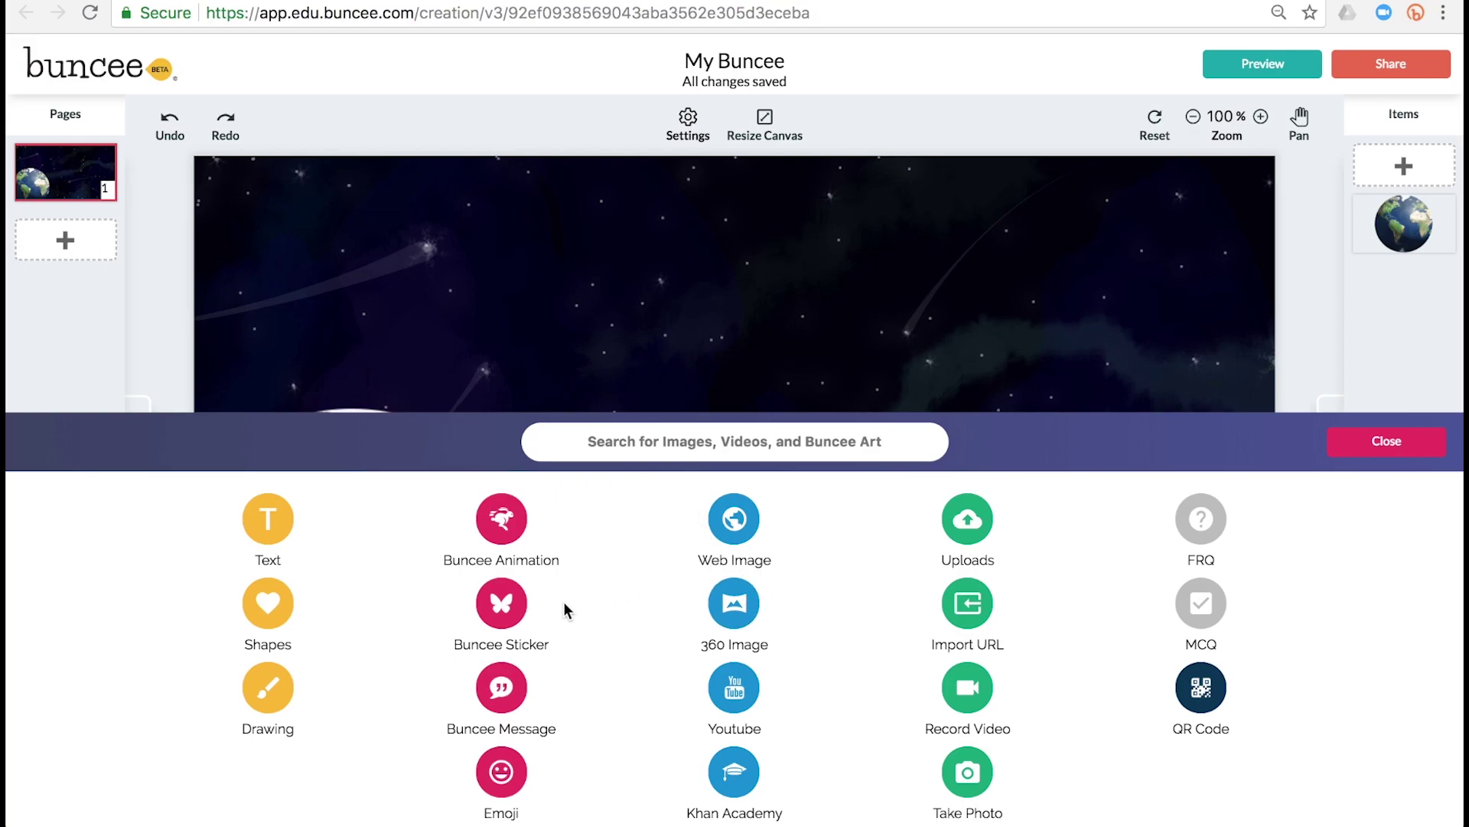
click(514, 528)
scroll(646, 489, down, 3)
scroll(666, 552, down, 3)
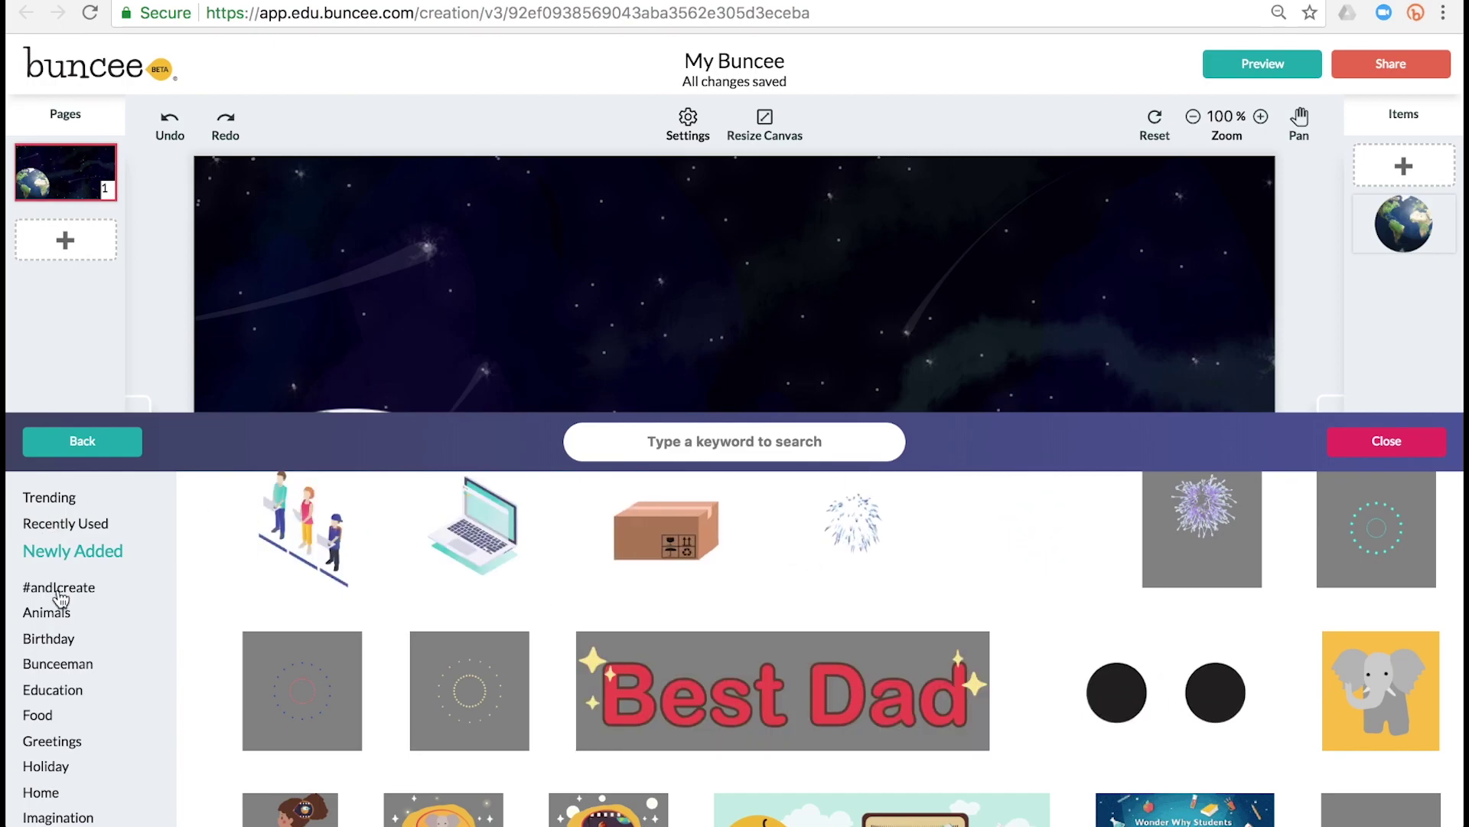
scroll(69, 645, down, 5)
scroll(69, 646, up, 3)
scroll(46, 597, up, 3)
click(46, 526)
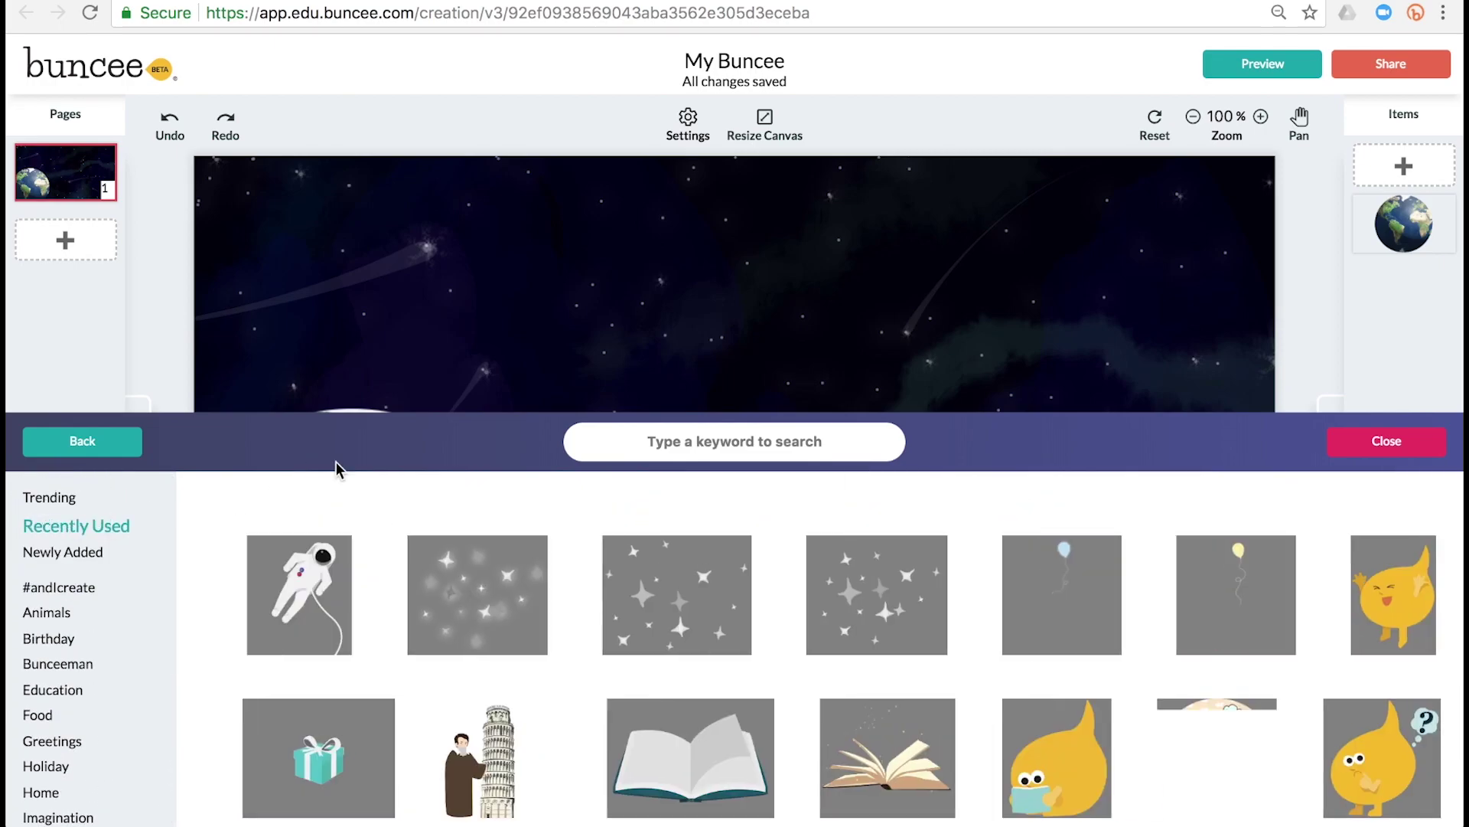
click(512, 635)
click(665, 640)
click(880, 640)
key(Return)
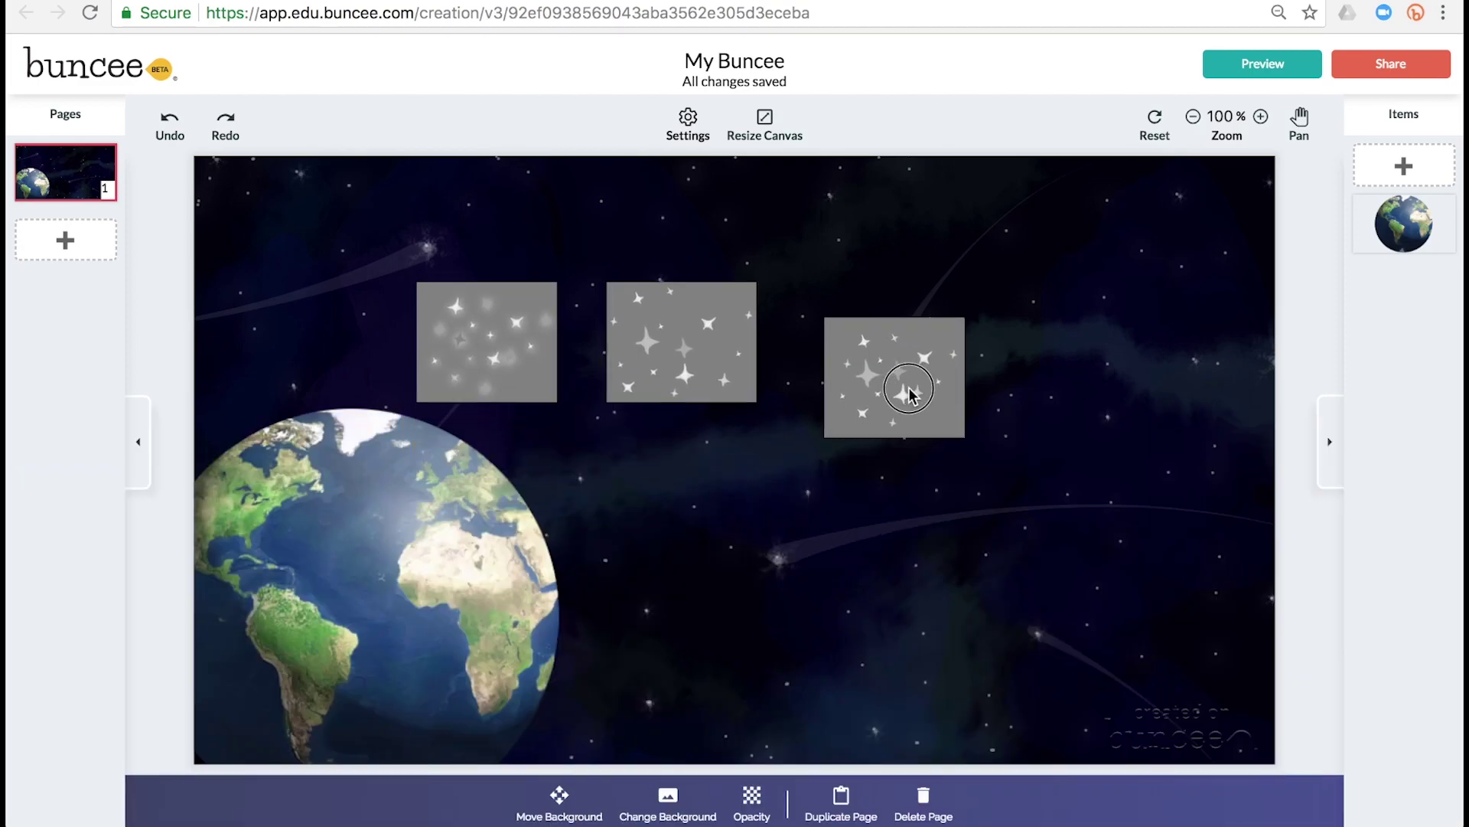
mouse_move(903, 394)
mouse_down()
mouse_move(967, 289)
mouse_move(910, 249)
mouse_up()
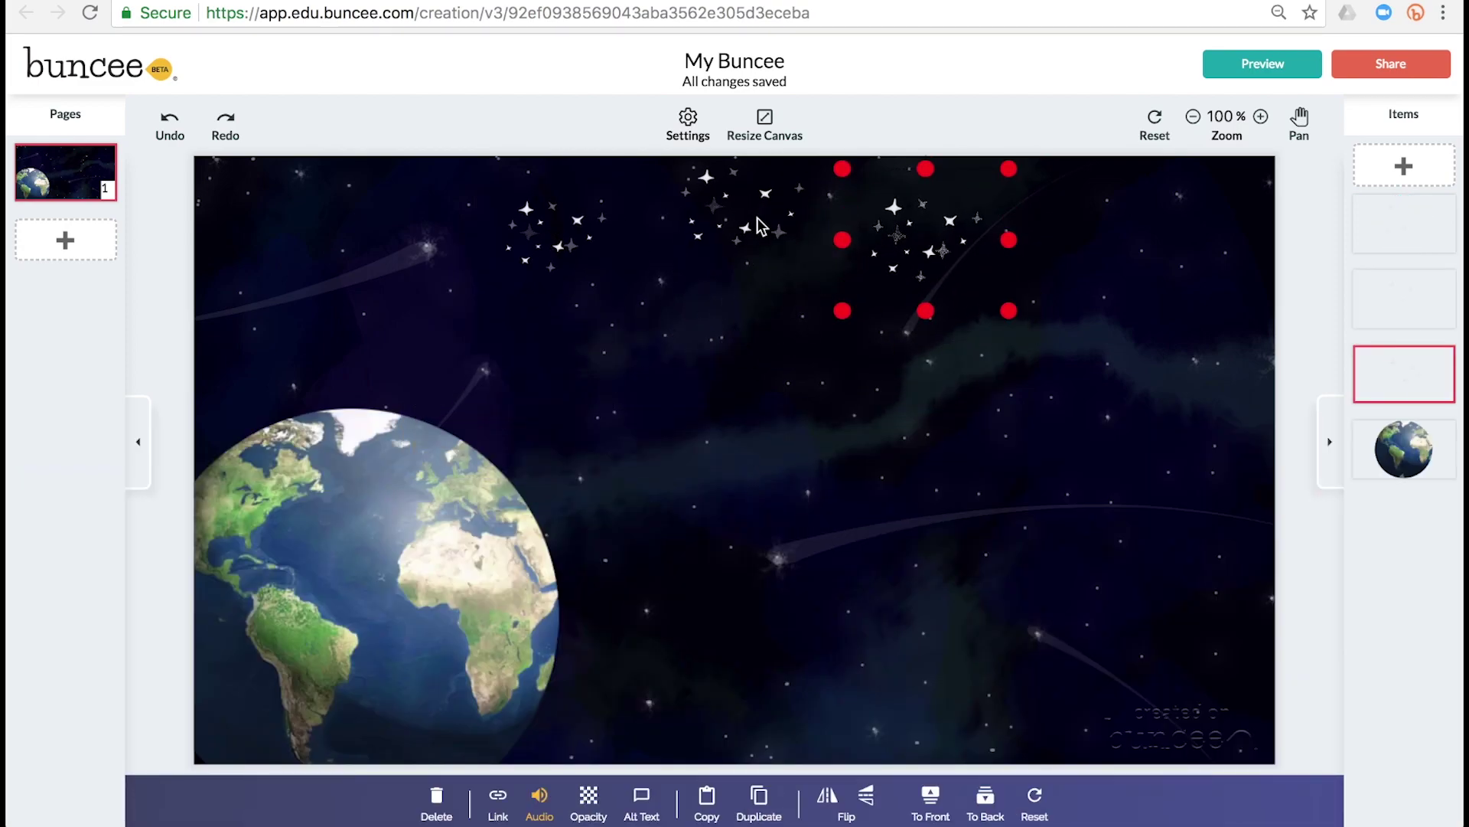
Add a yellow text box holding the title 'Space is Vast & Amazing'
click(1190, 310)
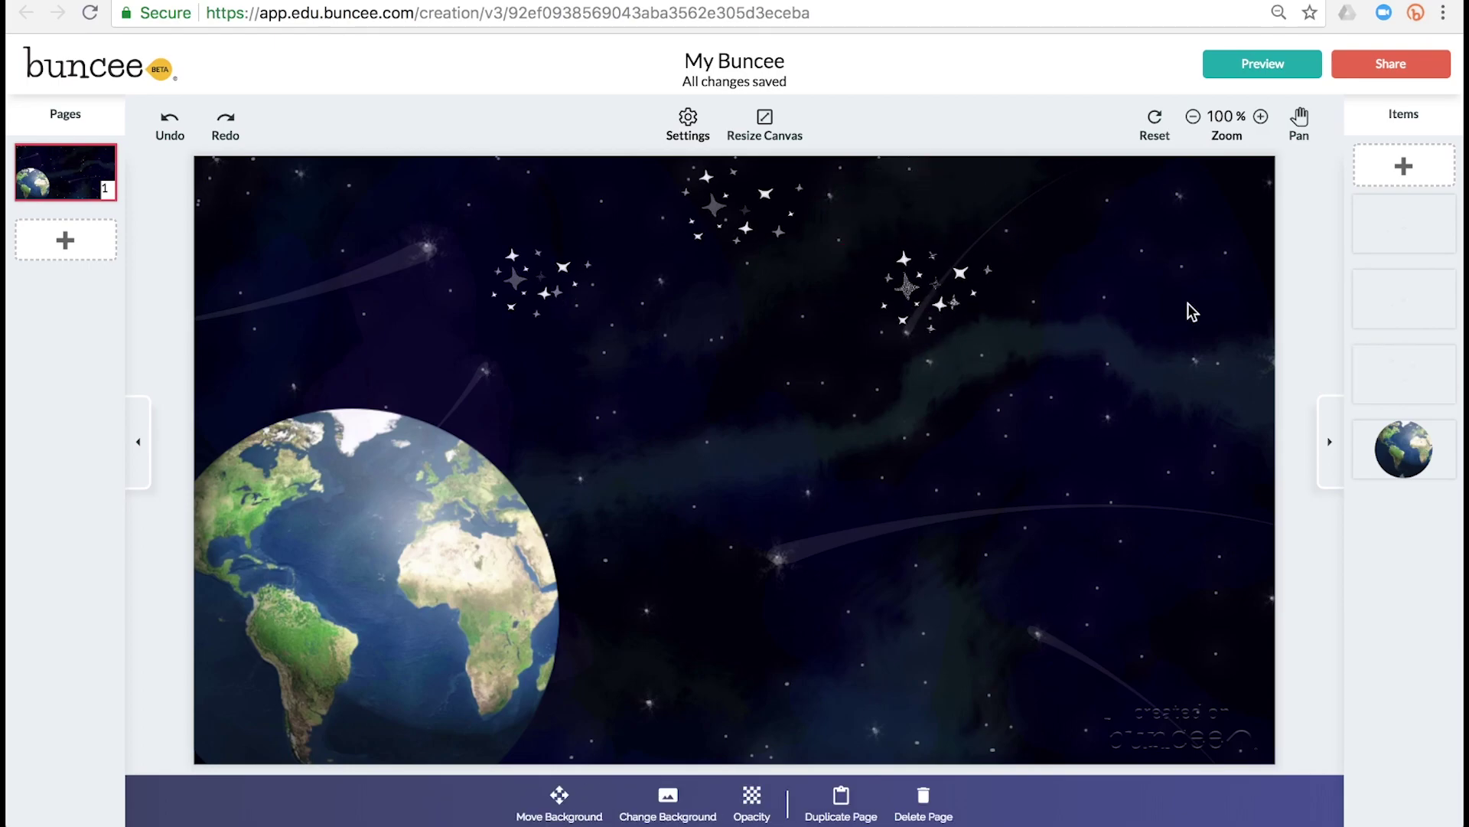
click(1376, 175)
click(275, 530)
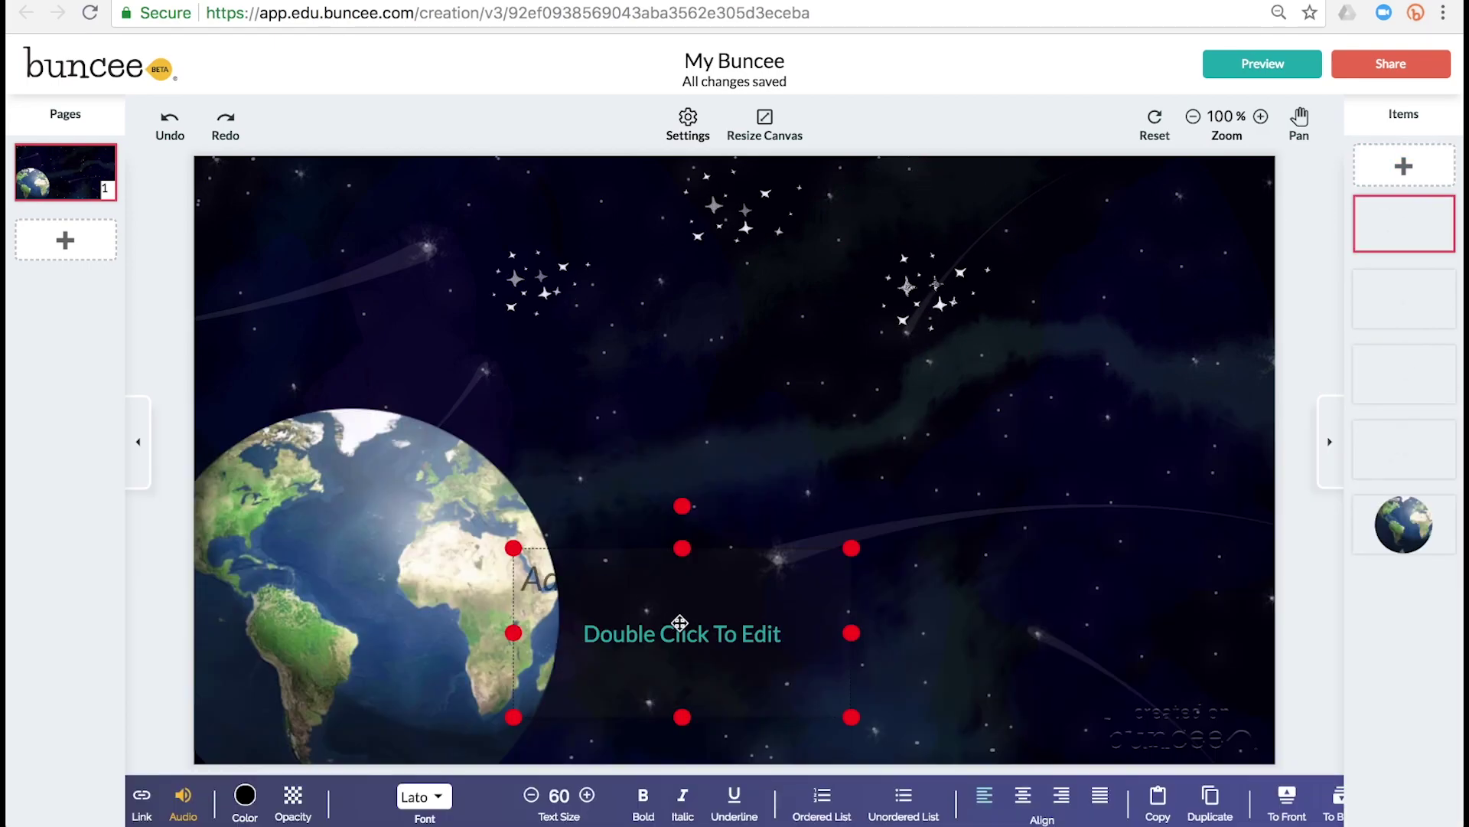
click(245, 798)
click(243, 653)
text(Space is Vast & Am)
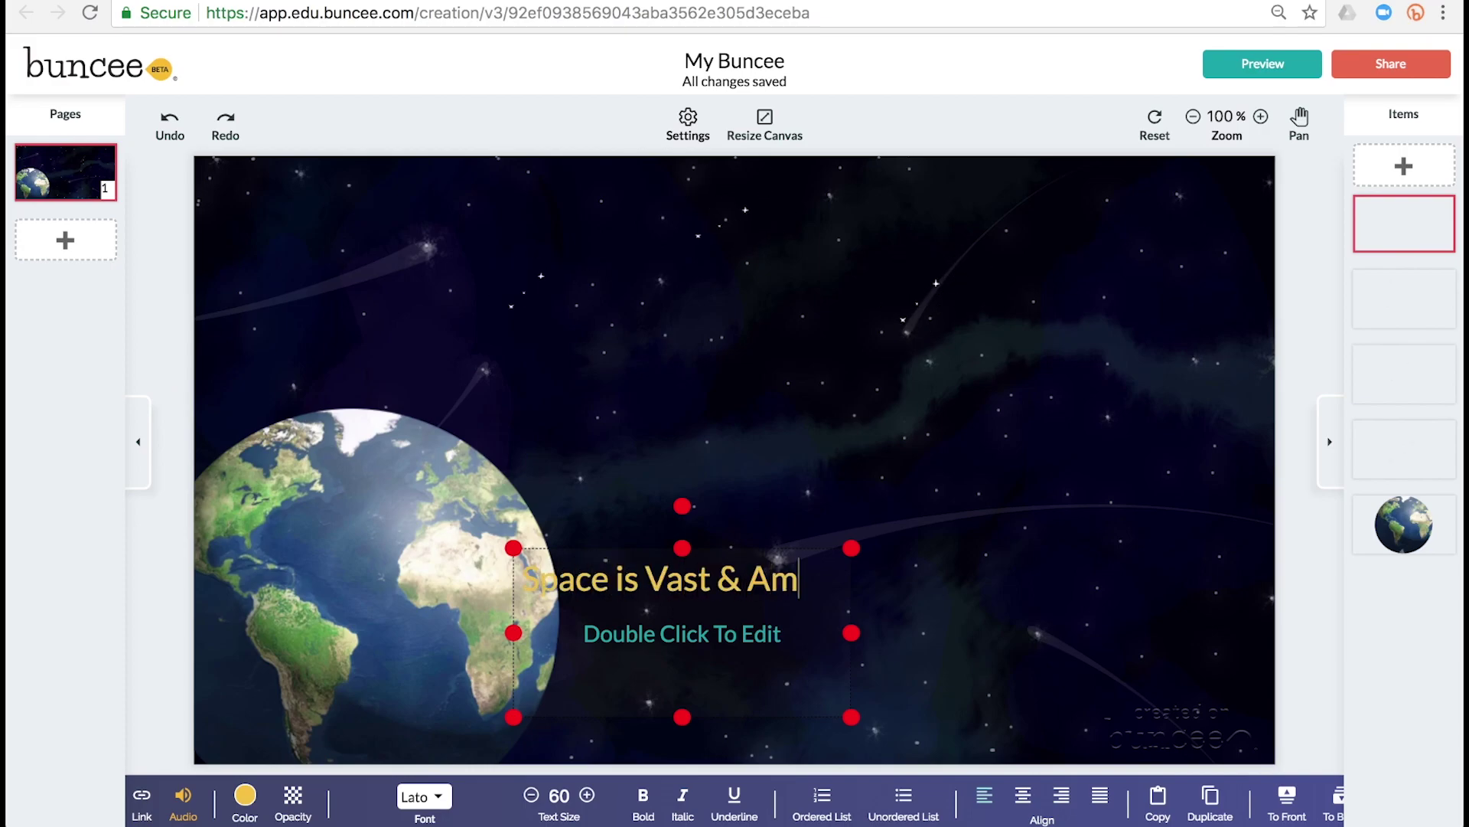
text(azing)
drag(853, 632, 904, 629)
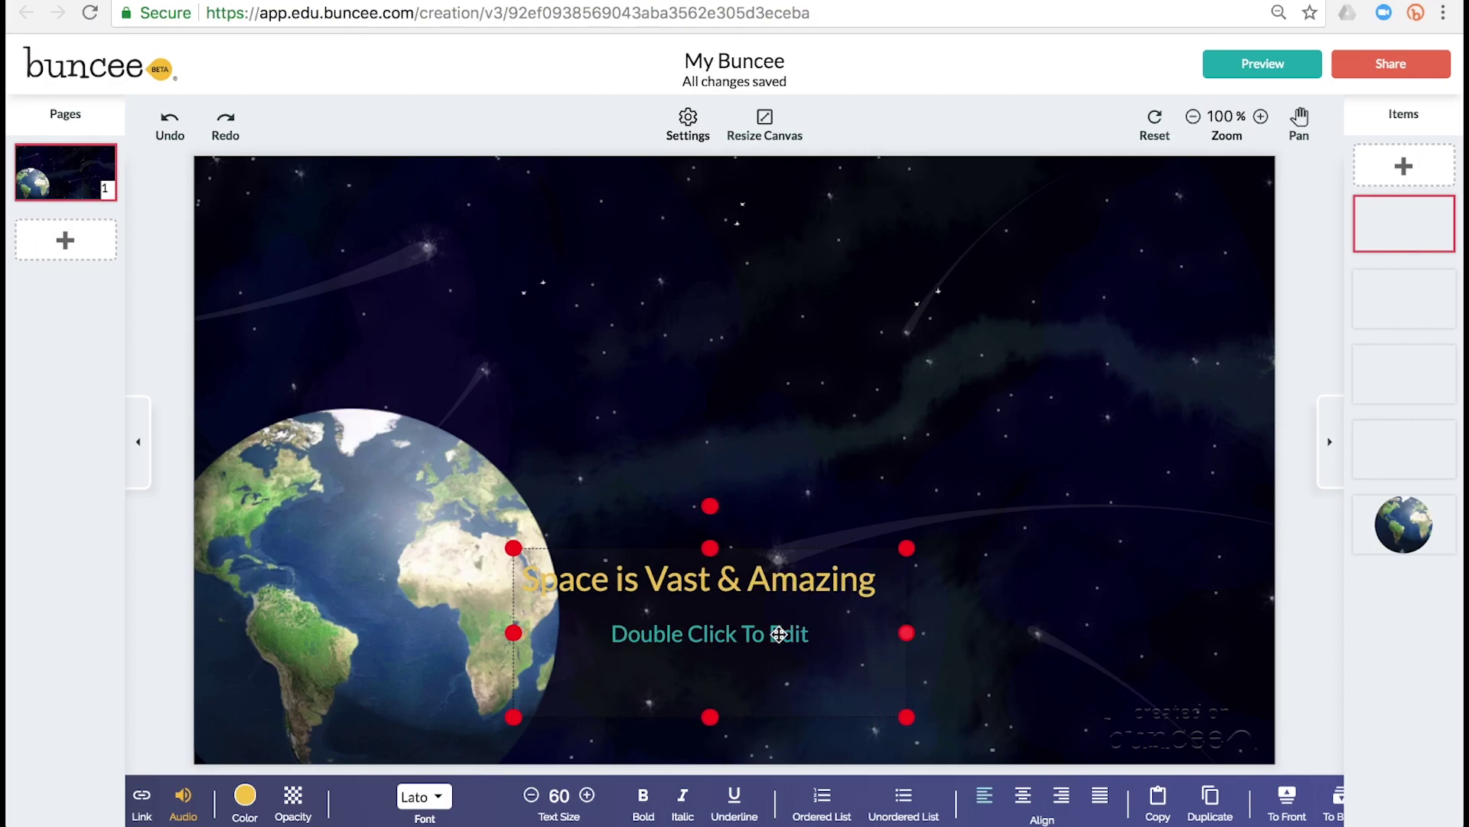
Format the title in Fondamento, italic, underlined, at size 96
drag(886, 580, 523, 583)
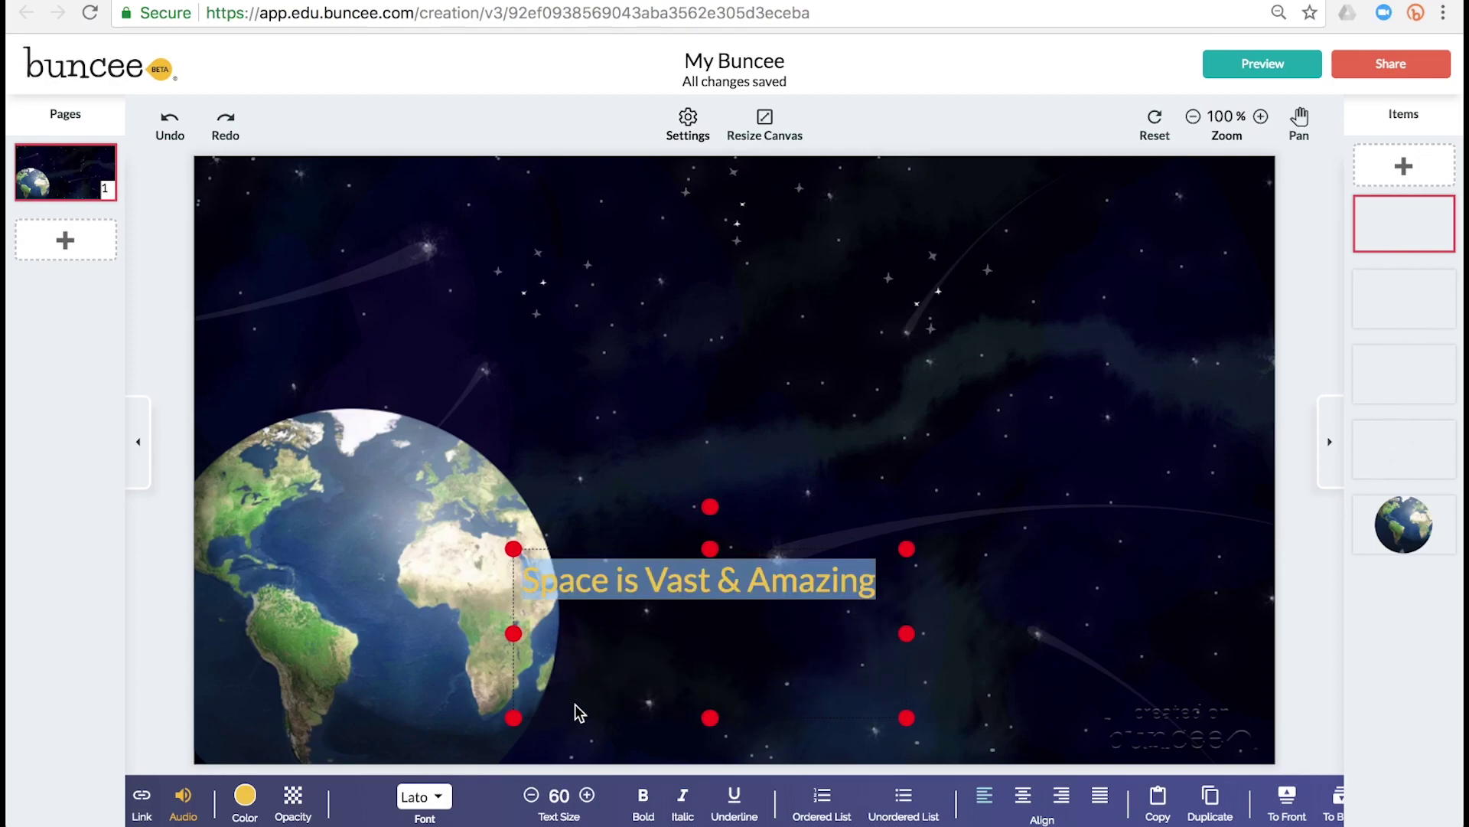
click(443, 807)
click(475, 506)
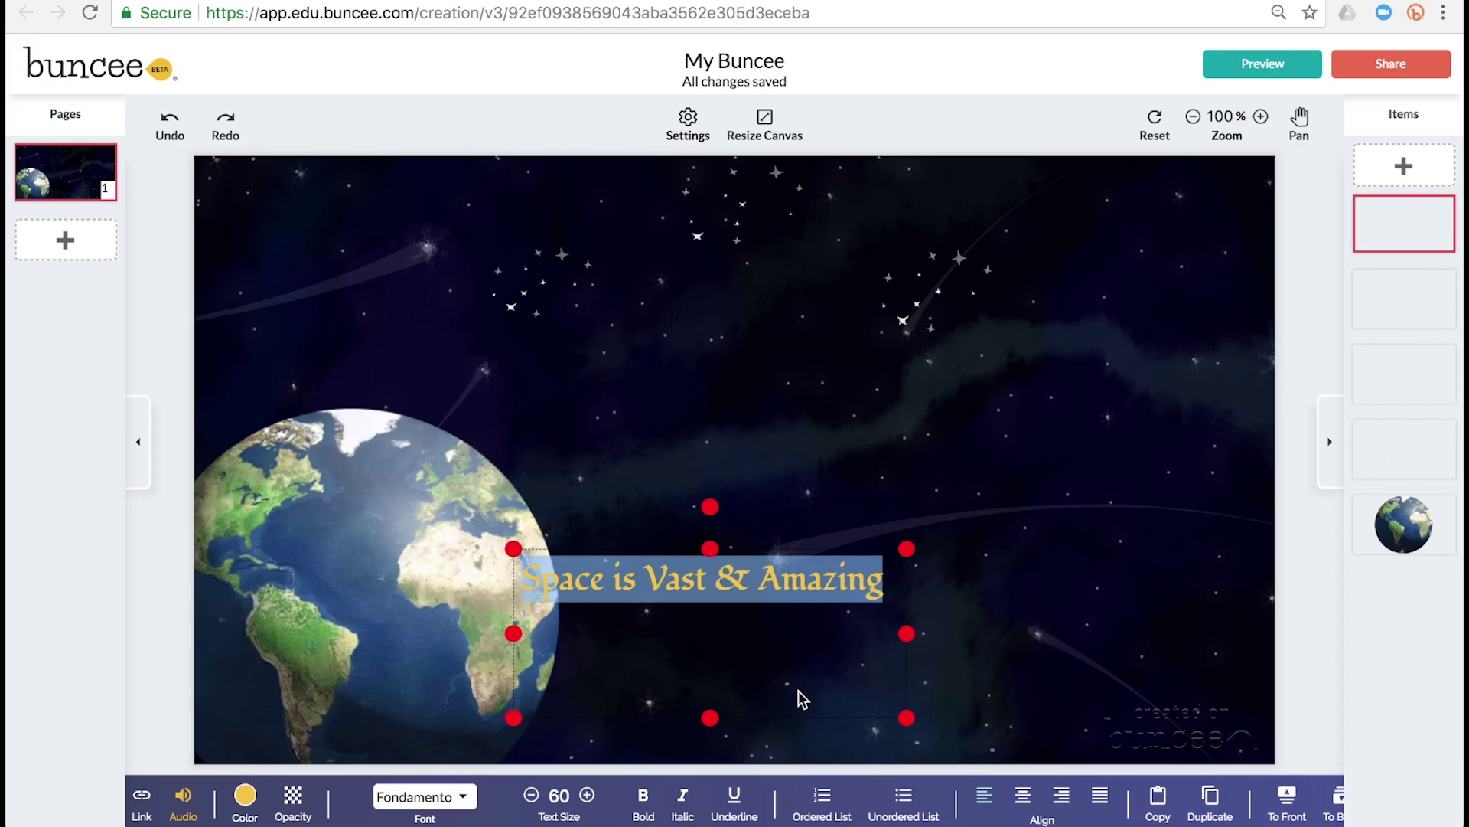
click(684, 804)
click(737, 802)
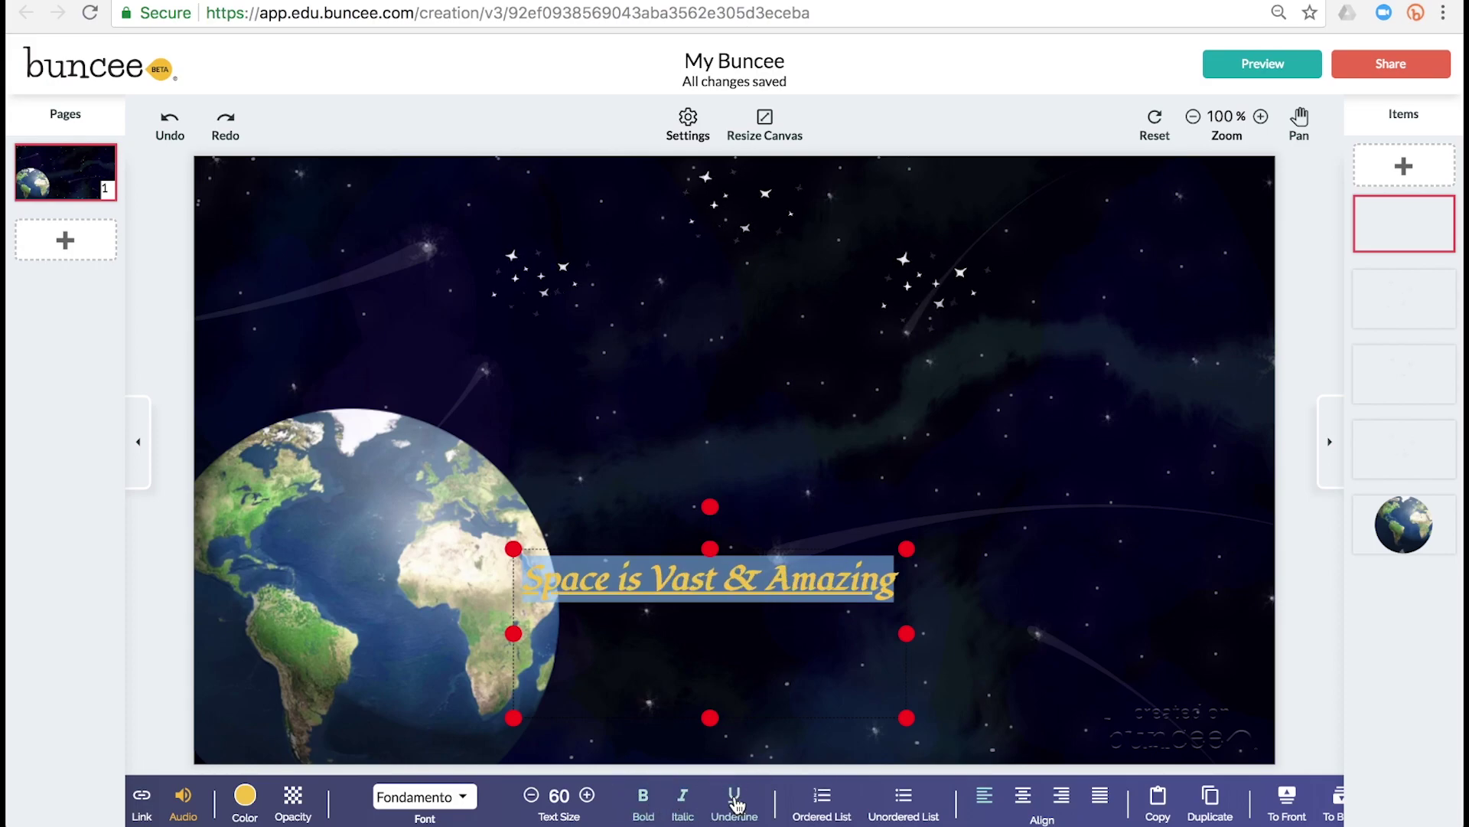
click(589, 797)
Centre the title, fit its box and move it to the top of the slide
drag(907, 634, 1160, 630)
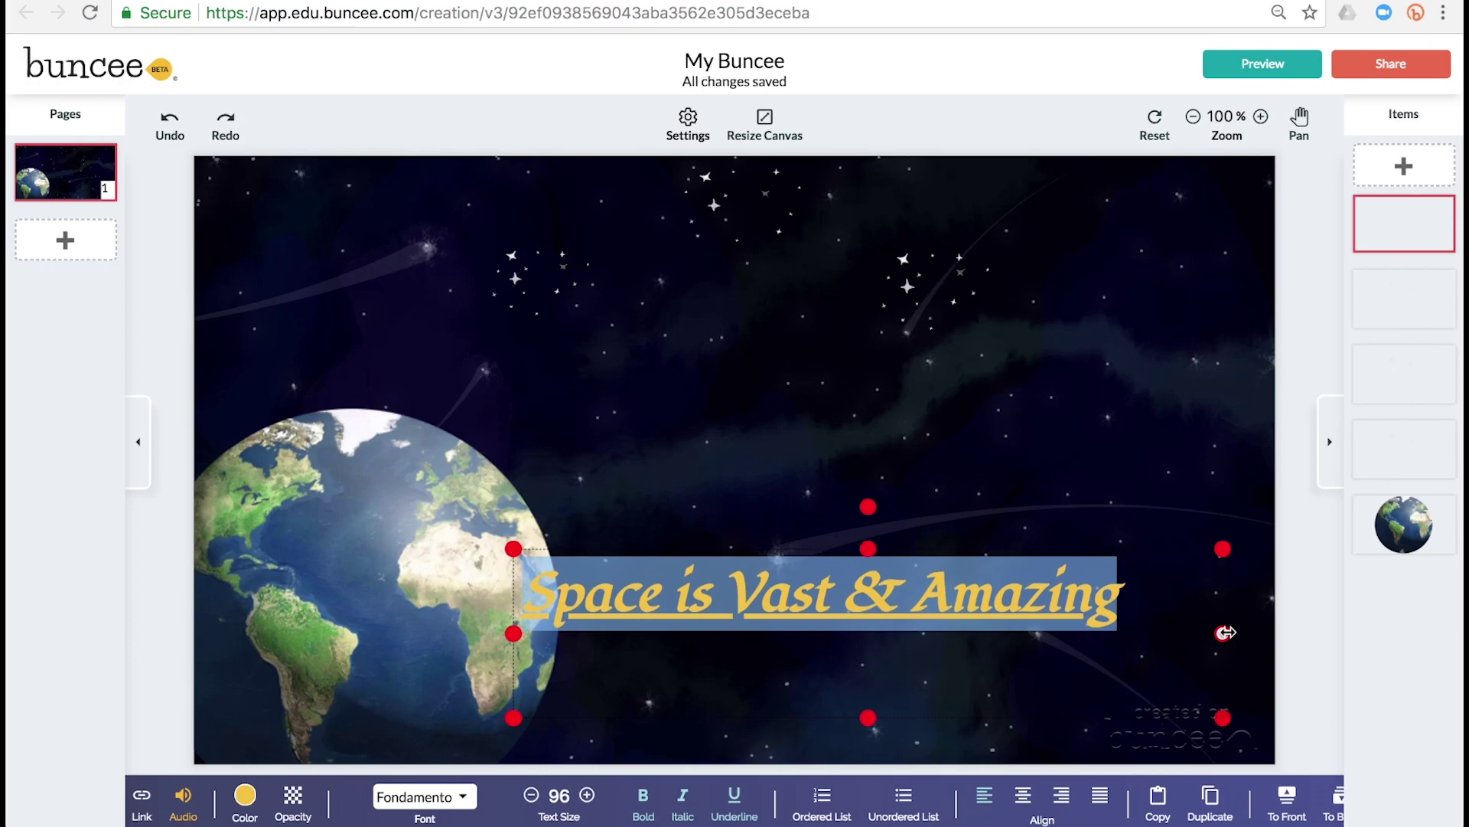
click(1022, 804)
drag(869, 717, 865, 698)
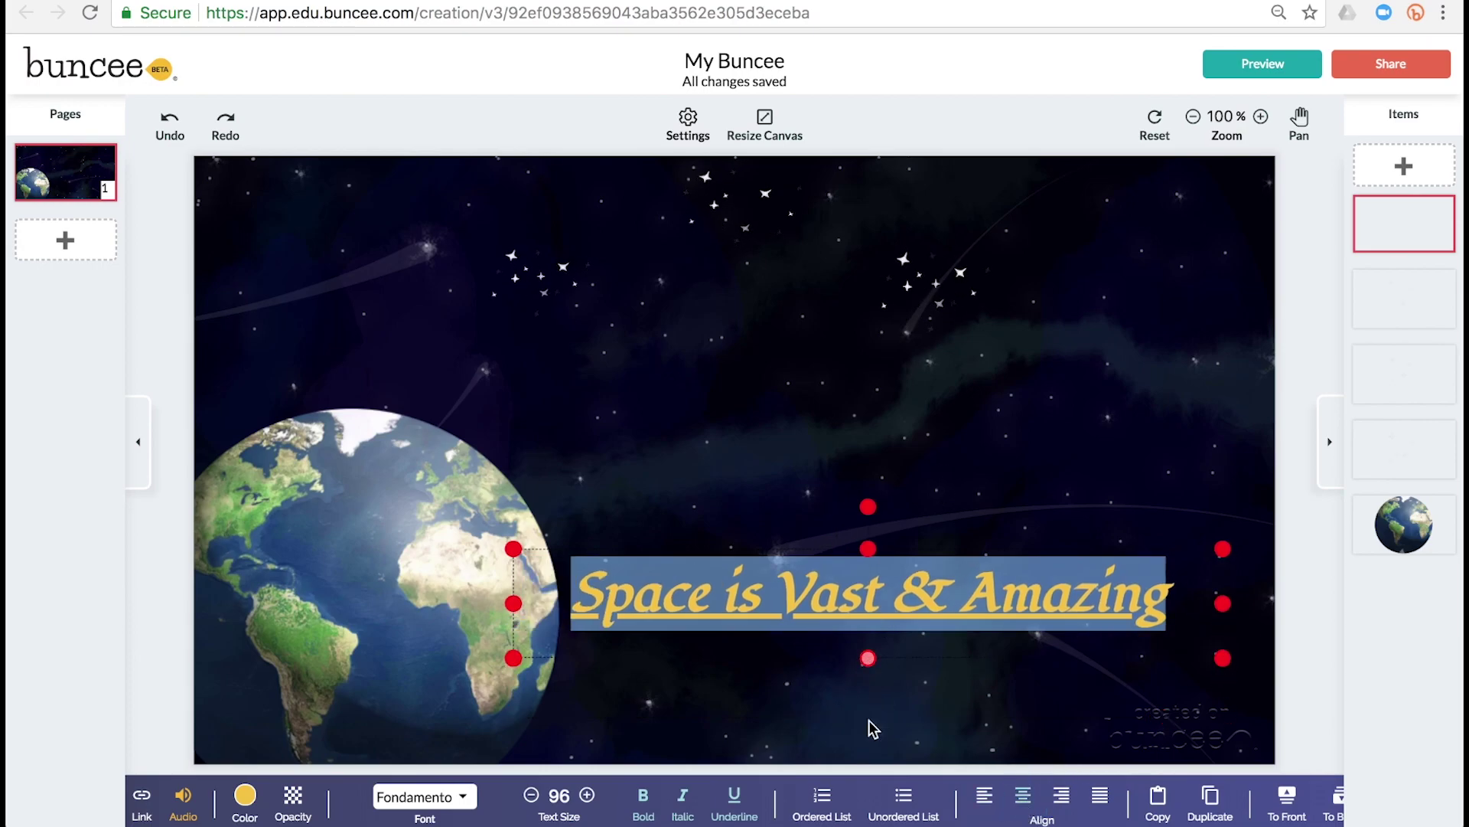
drag(907, 591, 808, 237)
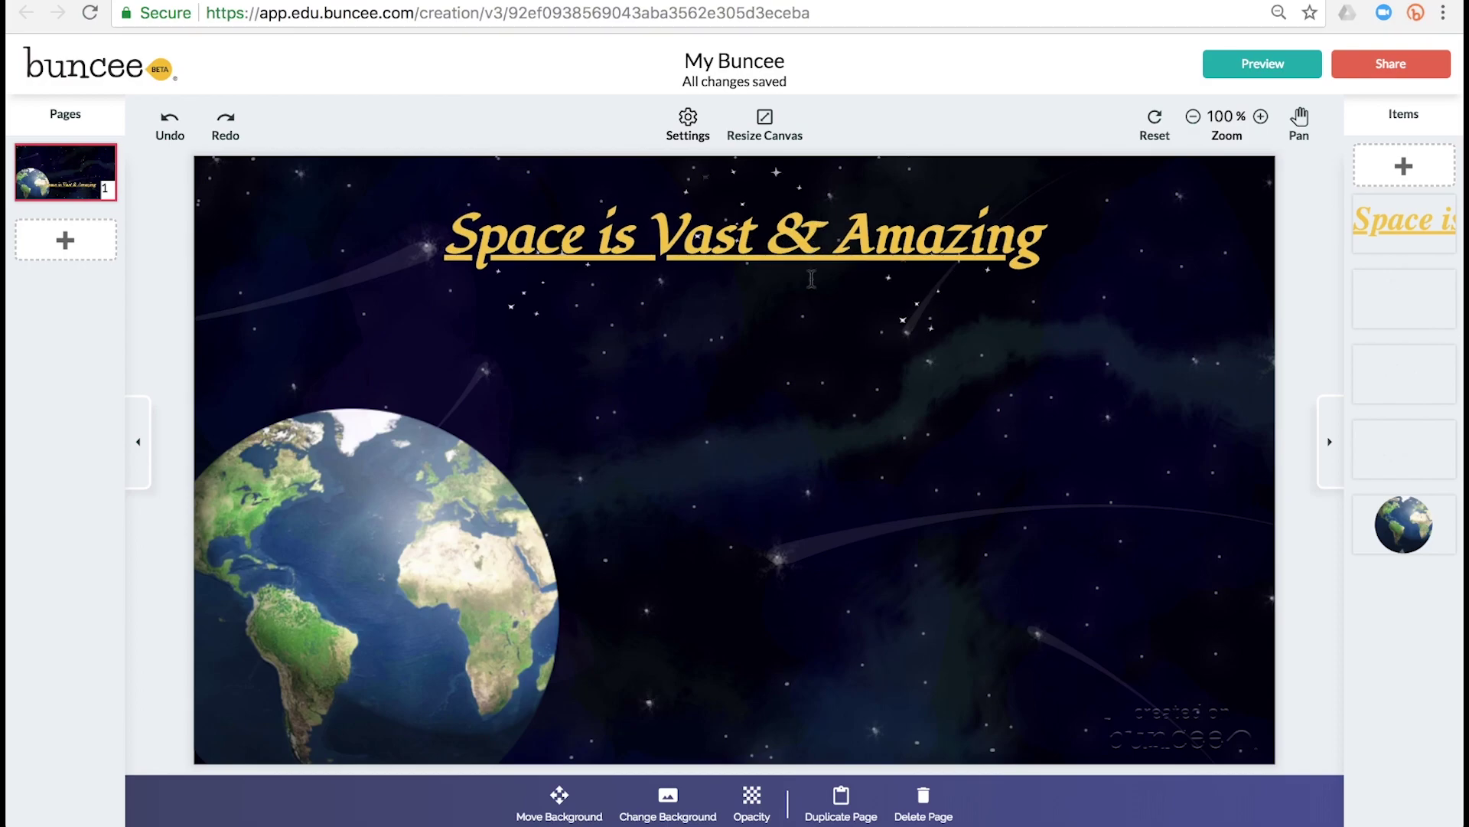
click(1376, 172)
Add a white space shuttle web image beside Earth, tilted nose up-left
click(734, 528)
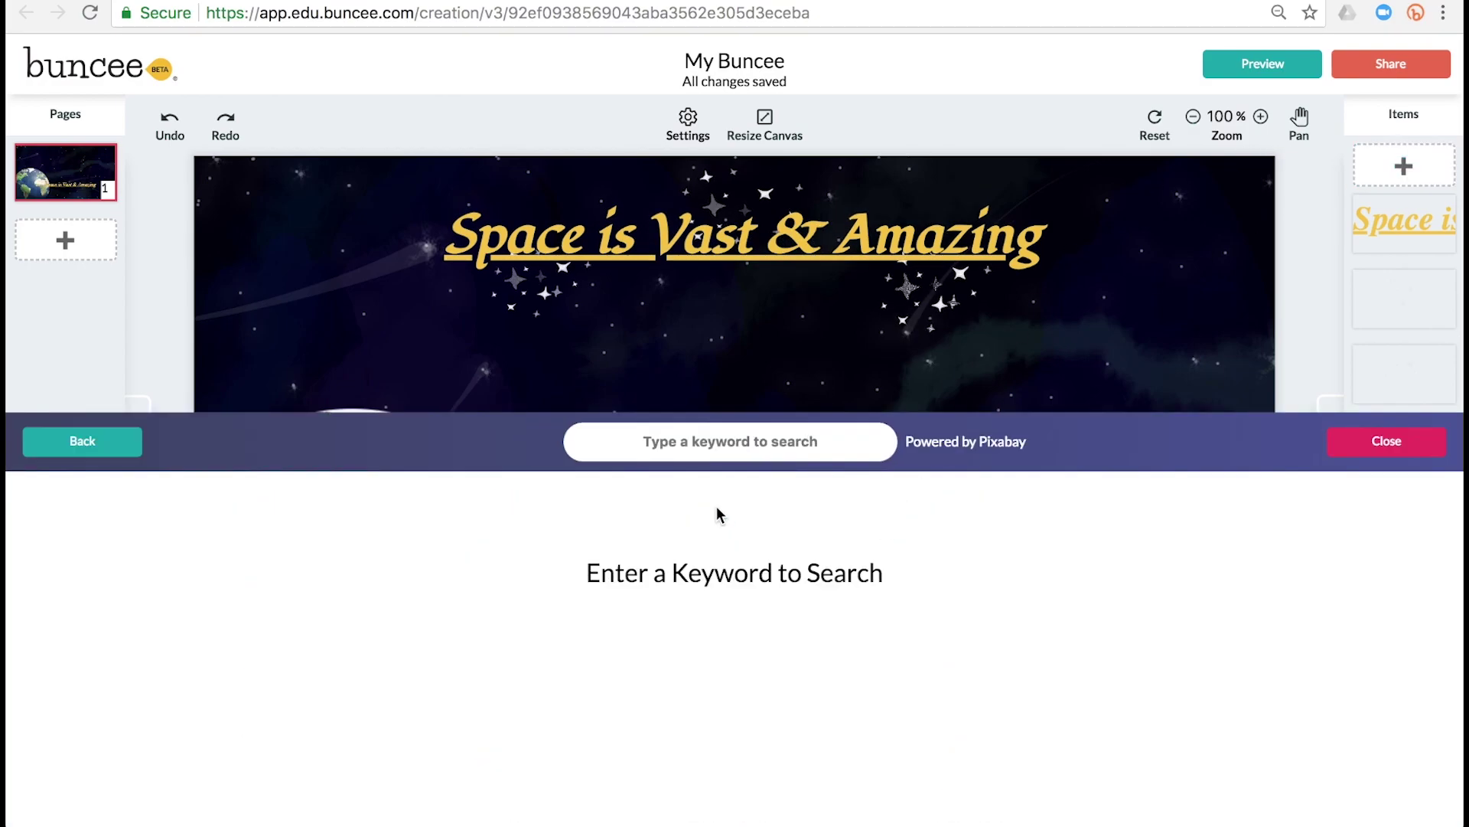
text(space shuttle)
key(Return)
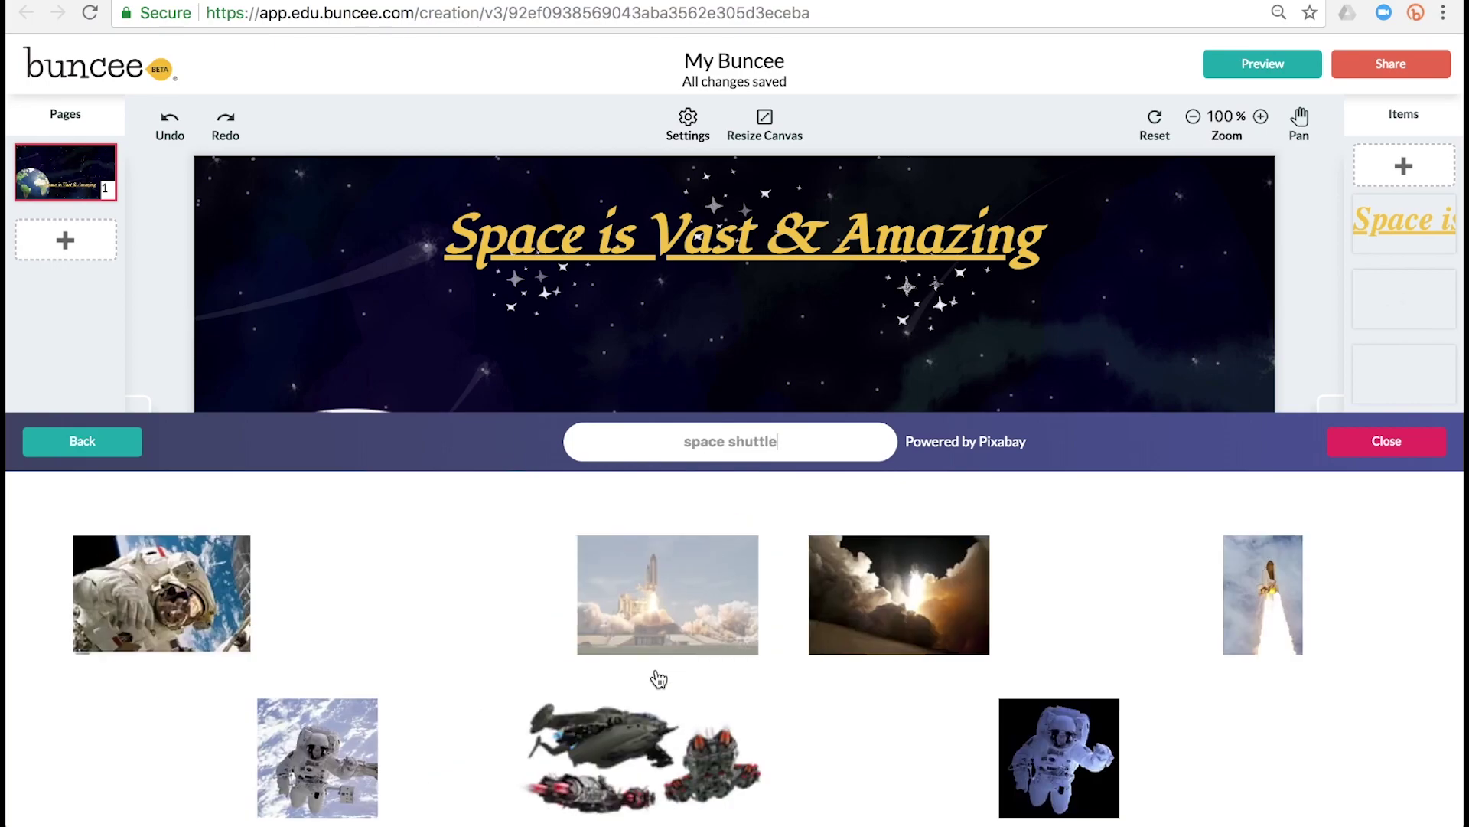
scroll(643, 701, down, 3)
scroll(633, 728, down, 3)
scroll(635, 728, down, 3)
click(792, 661)
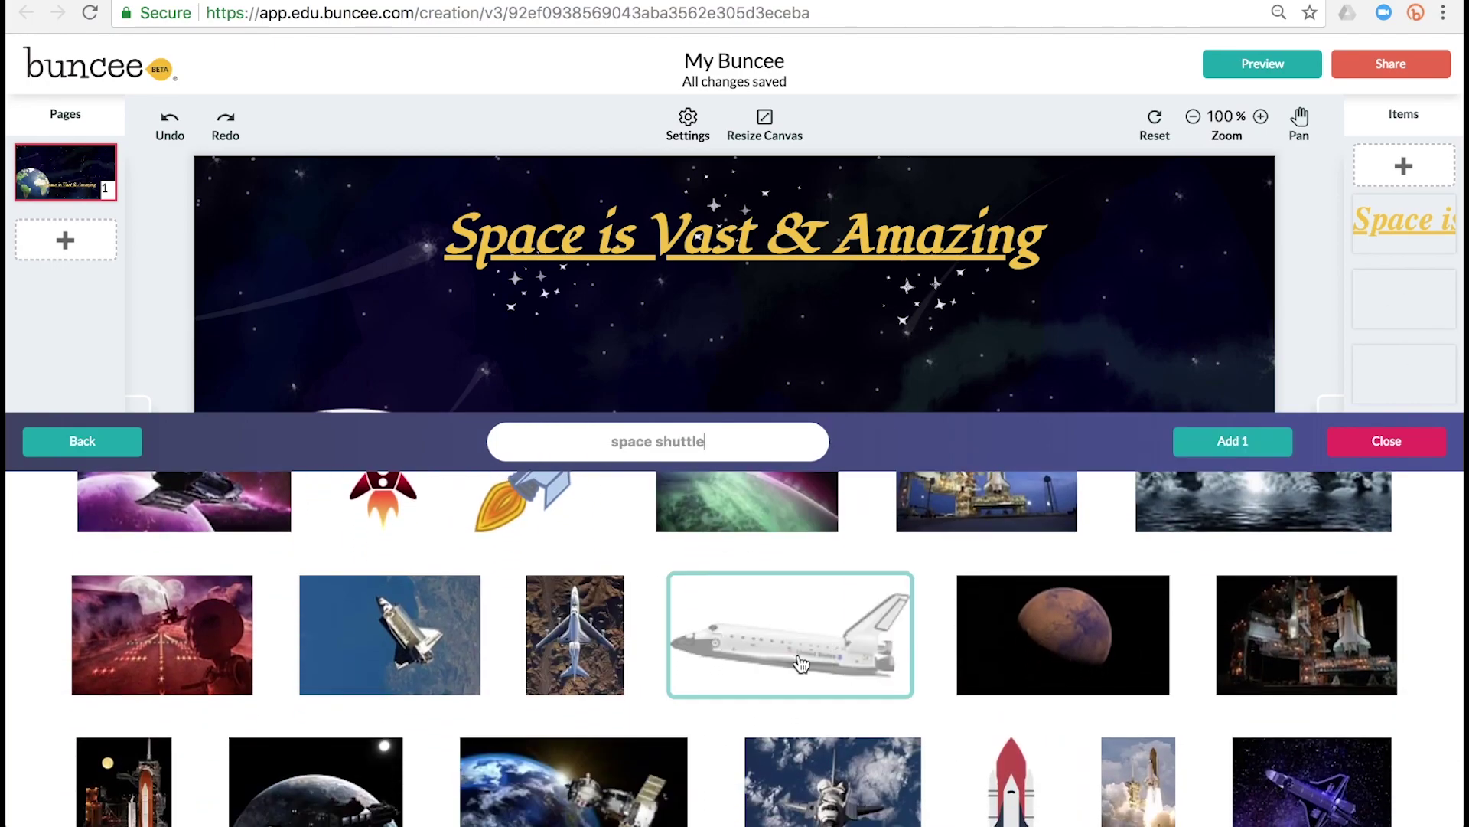
click(1223, 440)
drag(781, 517, 580, 477)
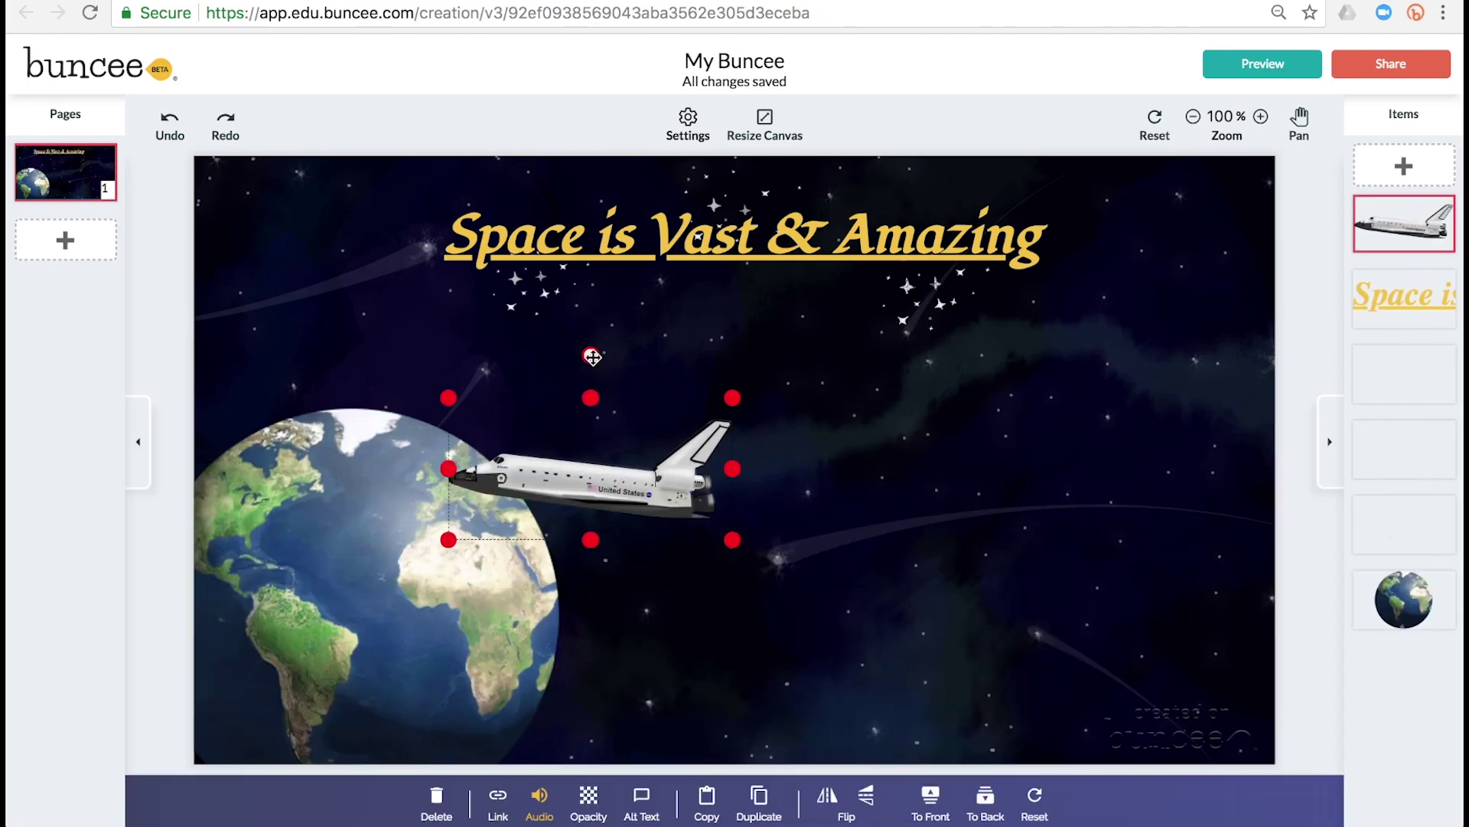
mouse_move(590, 355)
mouse_down()
mouse_move(623, 476)
mouse_move(564, 483)
mouse_up()
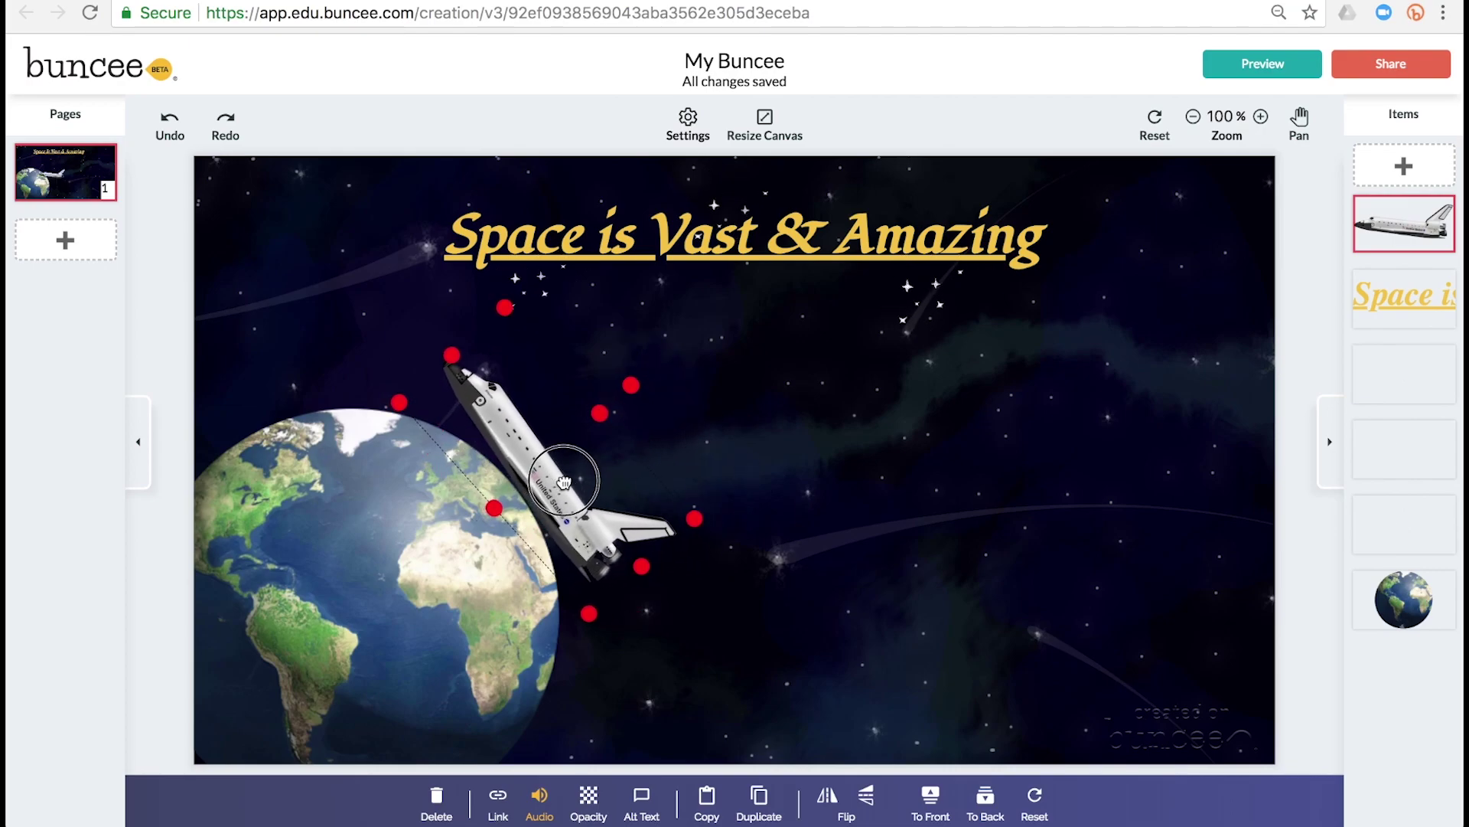
click(718, 479)
Add the glowing comet sticker near the slide centre, rotated clockwise
click(1379, 170)
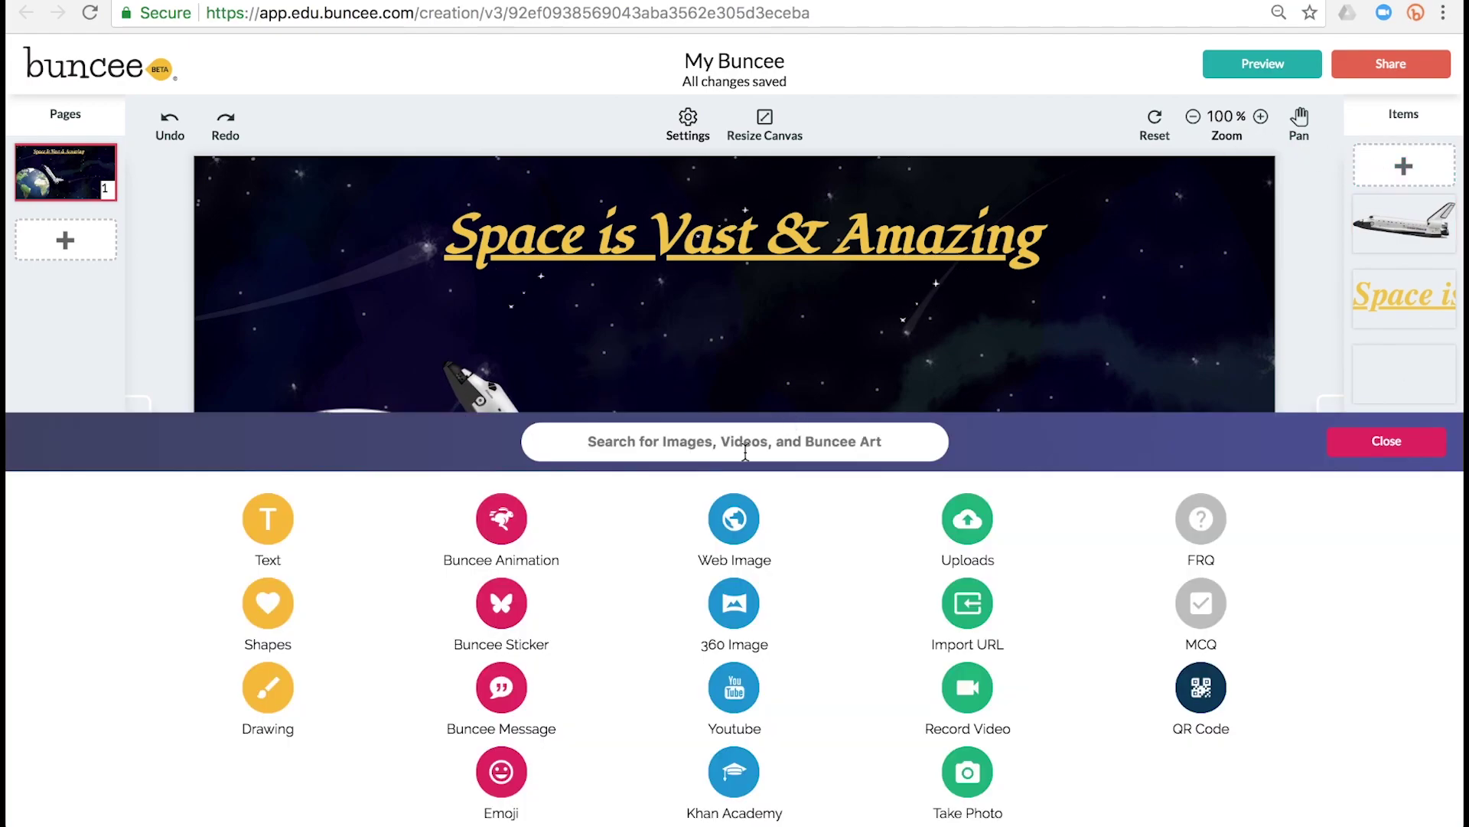
click(501, 606)
click(104, 523)
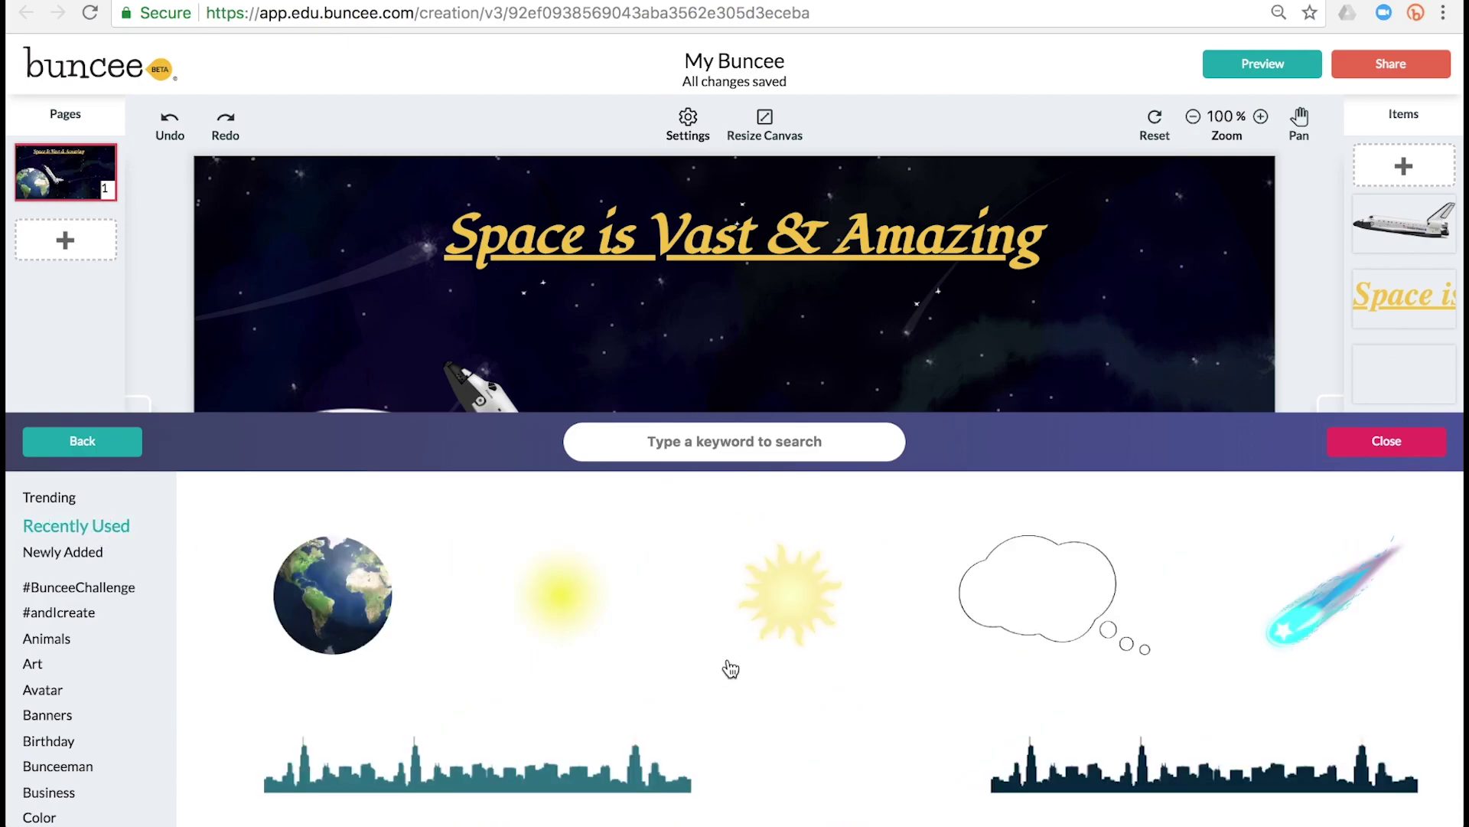
click(1310, 577)
click(1240, 446)
drag(1151, 275, 872, 444)
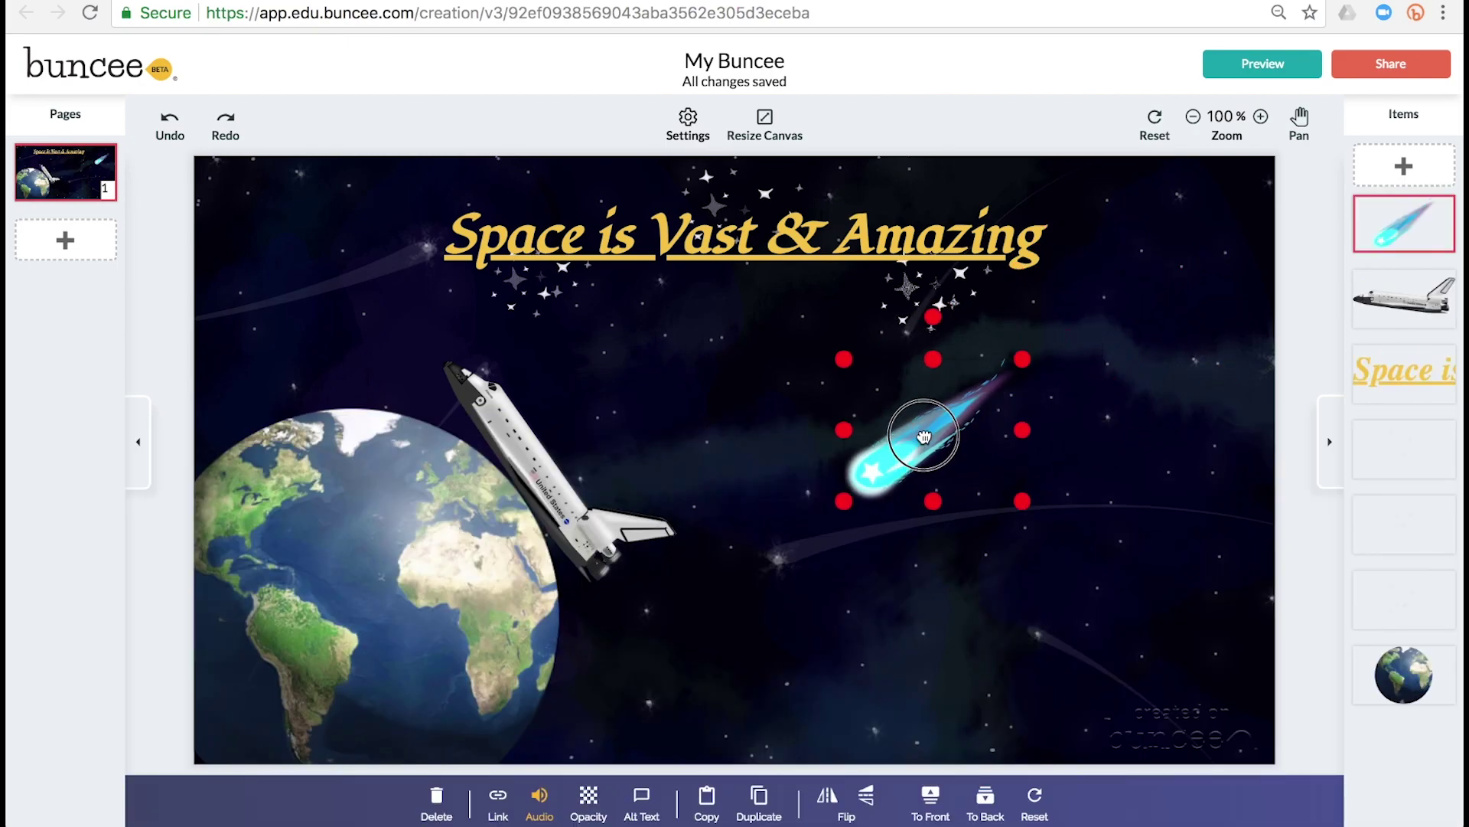
drag(865, 334, 1012, 483)
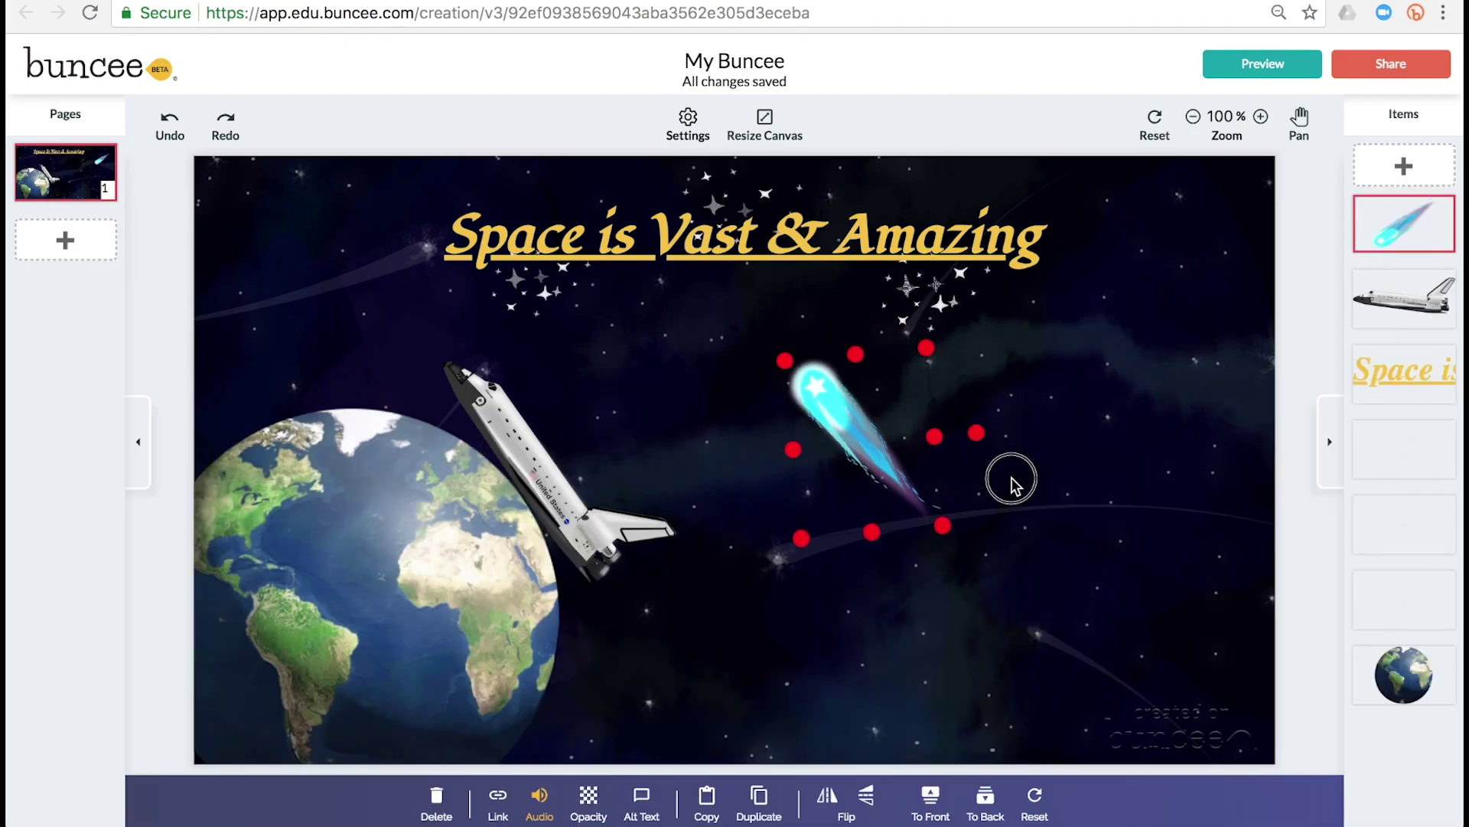
Duplicate the comet and move both comets onto the shuttle's tail
click(759, 800)
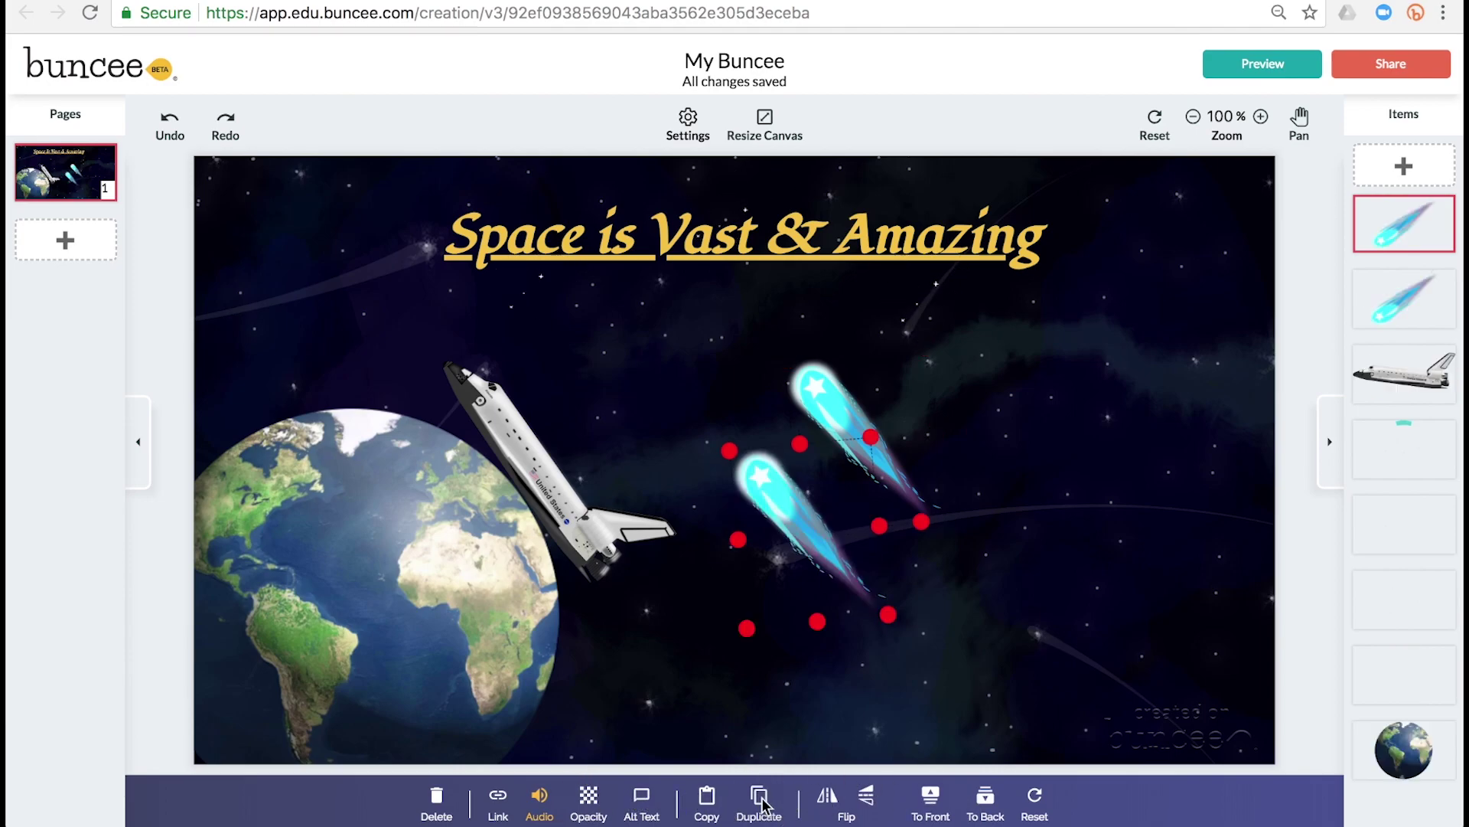
drag(798, 541, 593, 601)
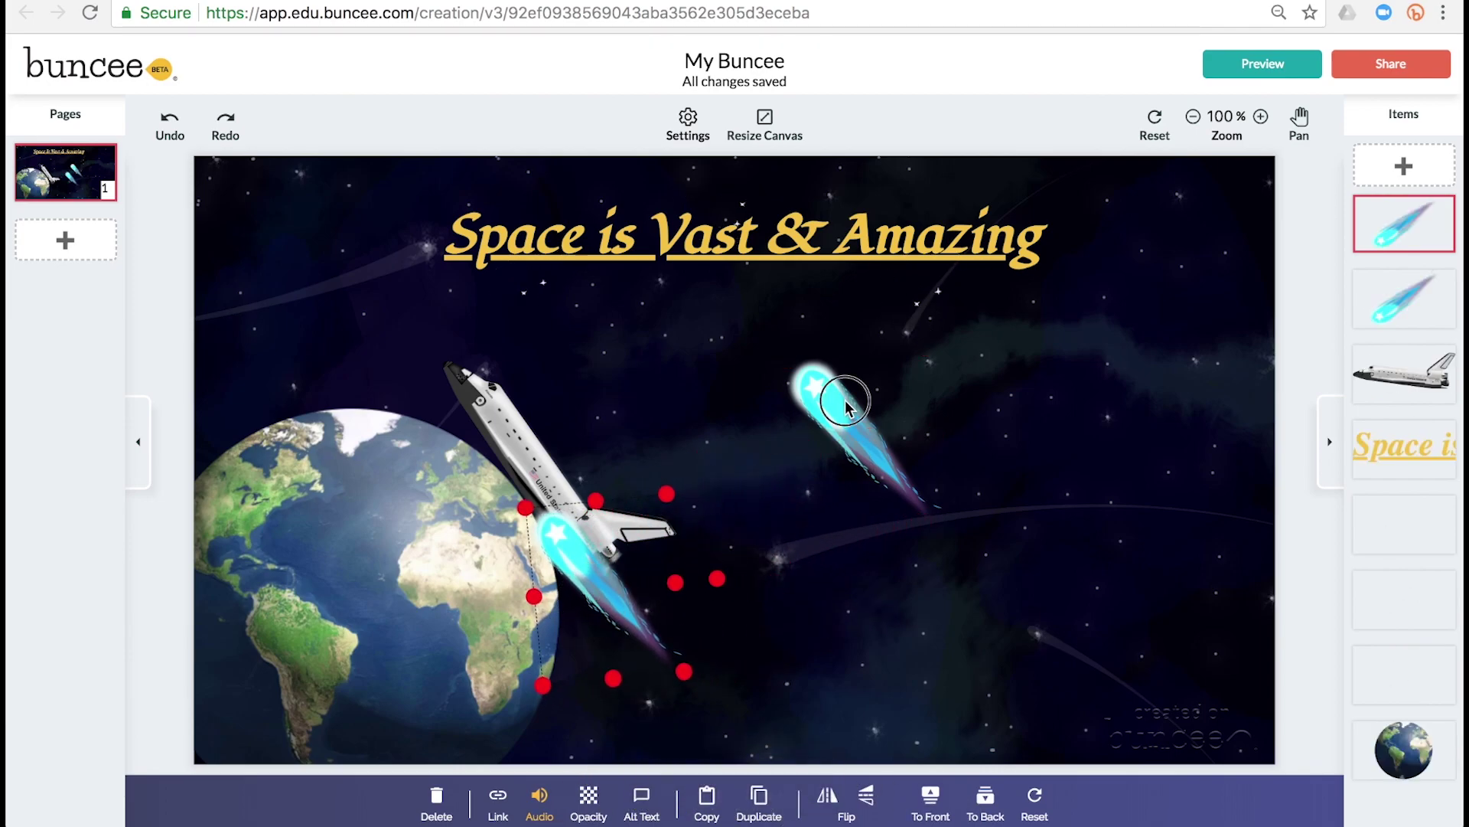
drag(846, 404, 621, 528)
click(868, 446)
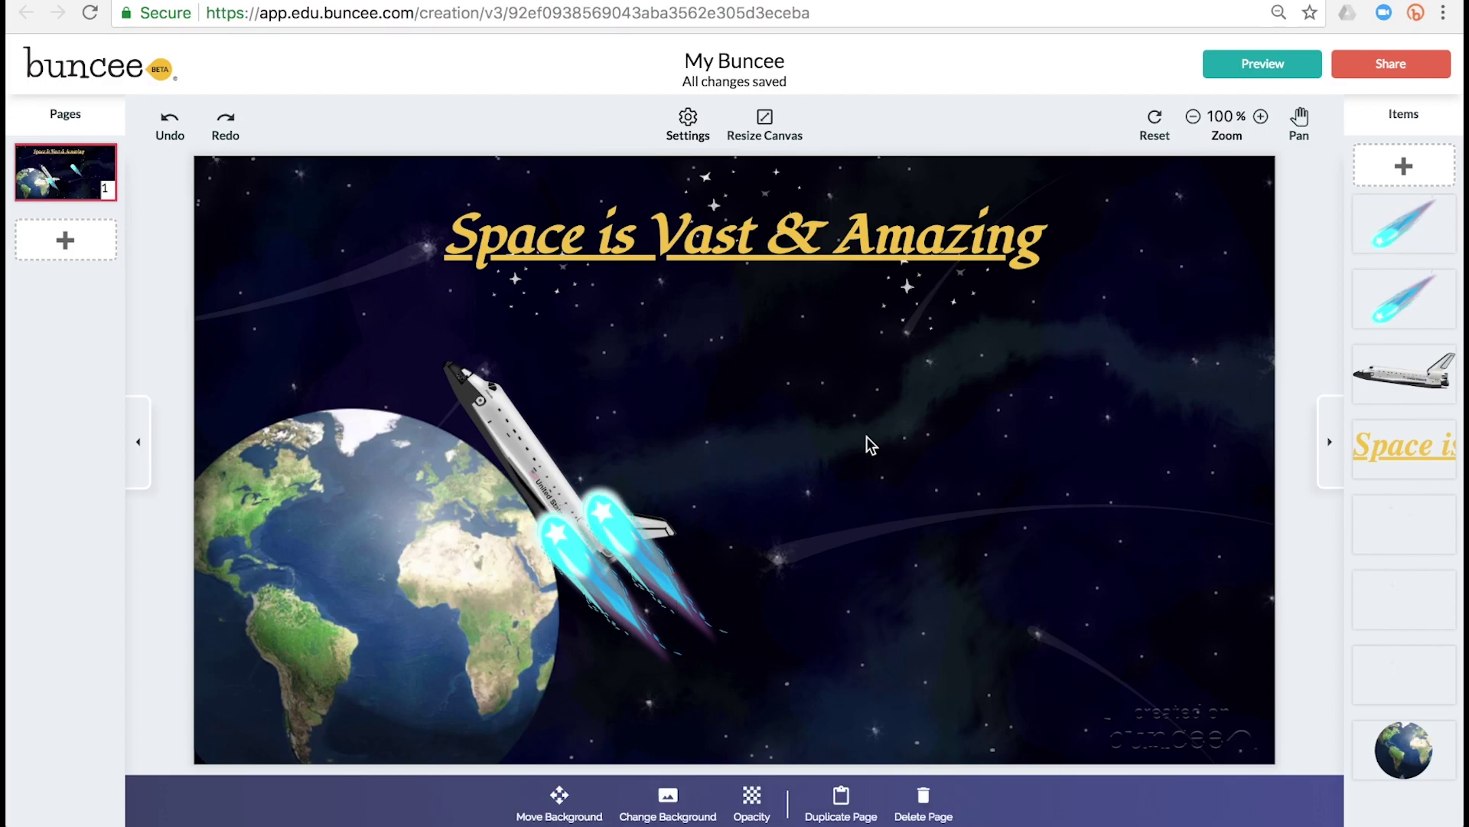
click(1260, 115)
click(1262, 116)
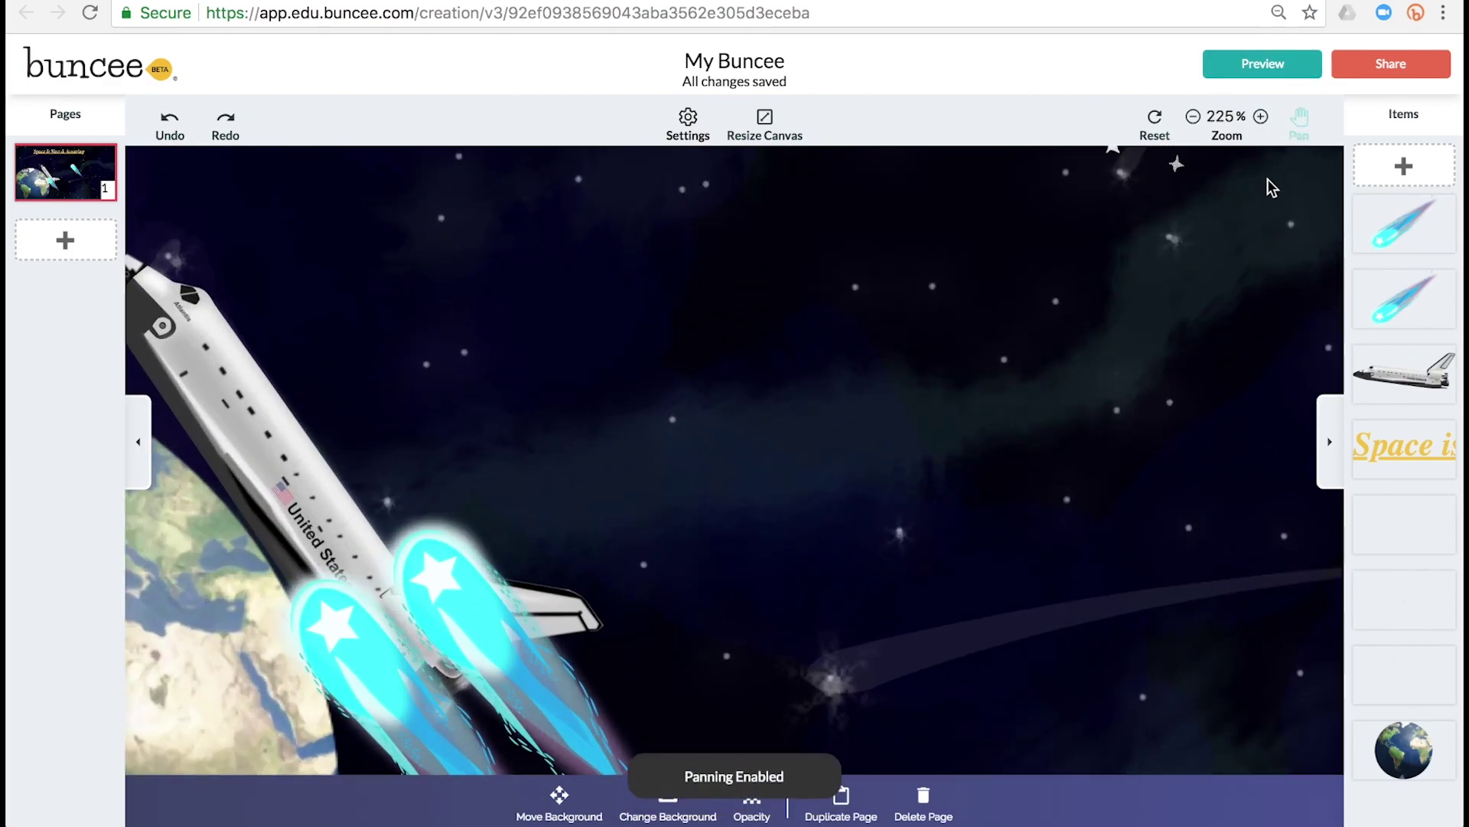
mouse_move(906, 443)
mouse_down()
mouse_move(1165, 275)
mouse_move(1170, 341)
mouse_move(1153, 348)
mouse_up()
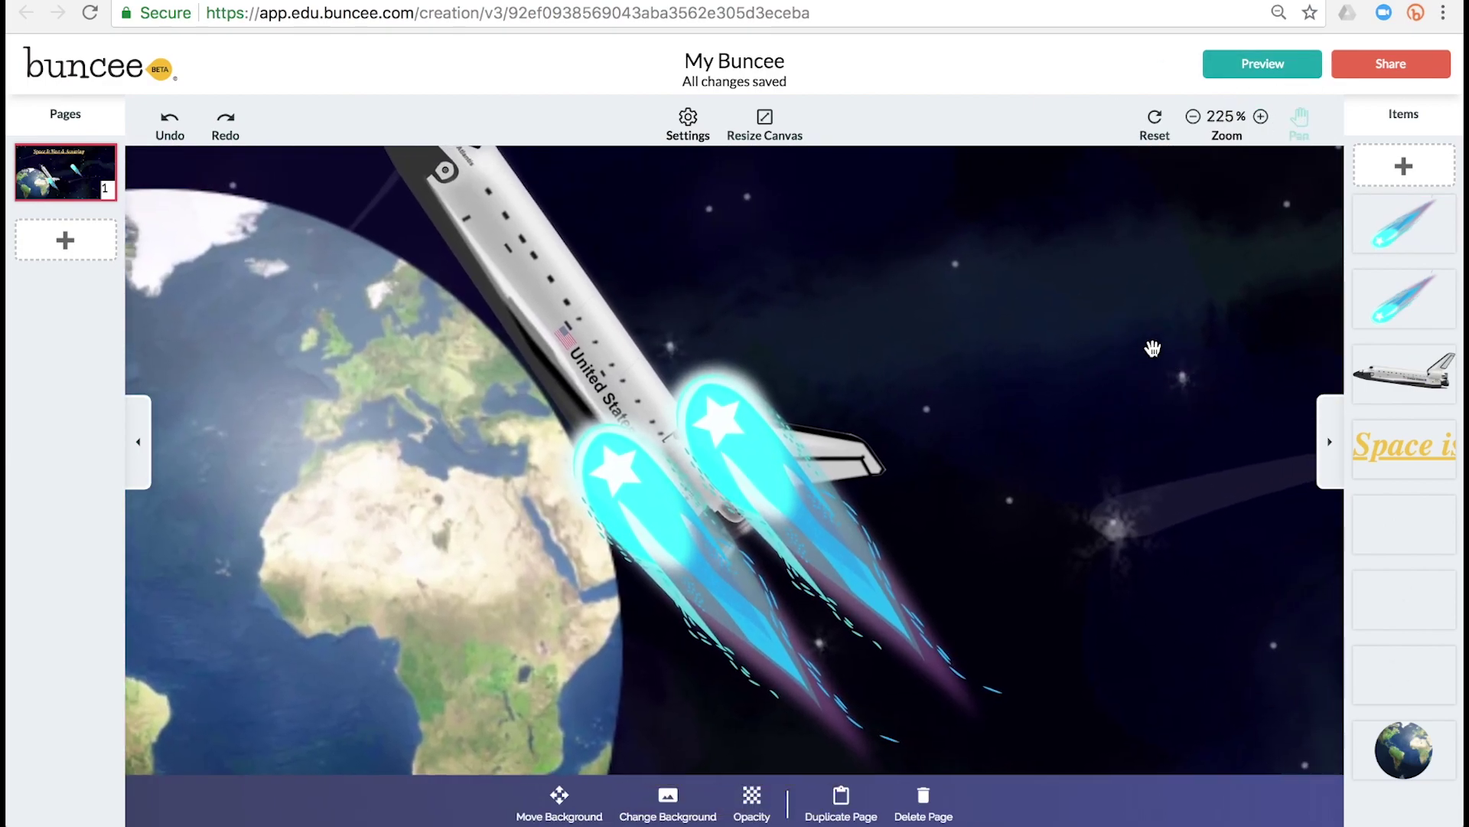
click(1303, 121)
Shrink both comets and set them at the shuttle's engines as exhaust flames
click(620, 483)
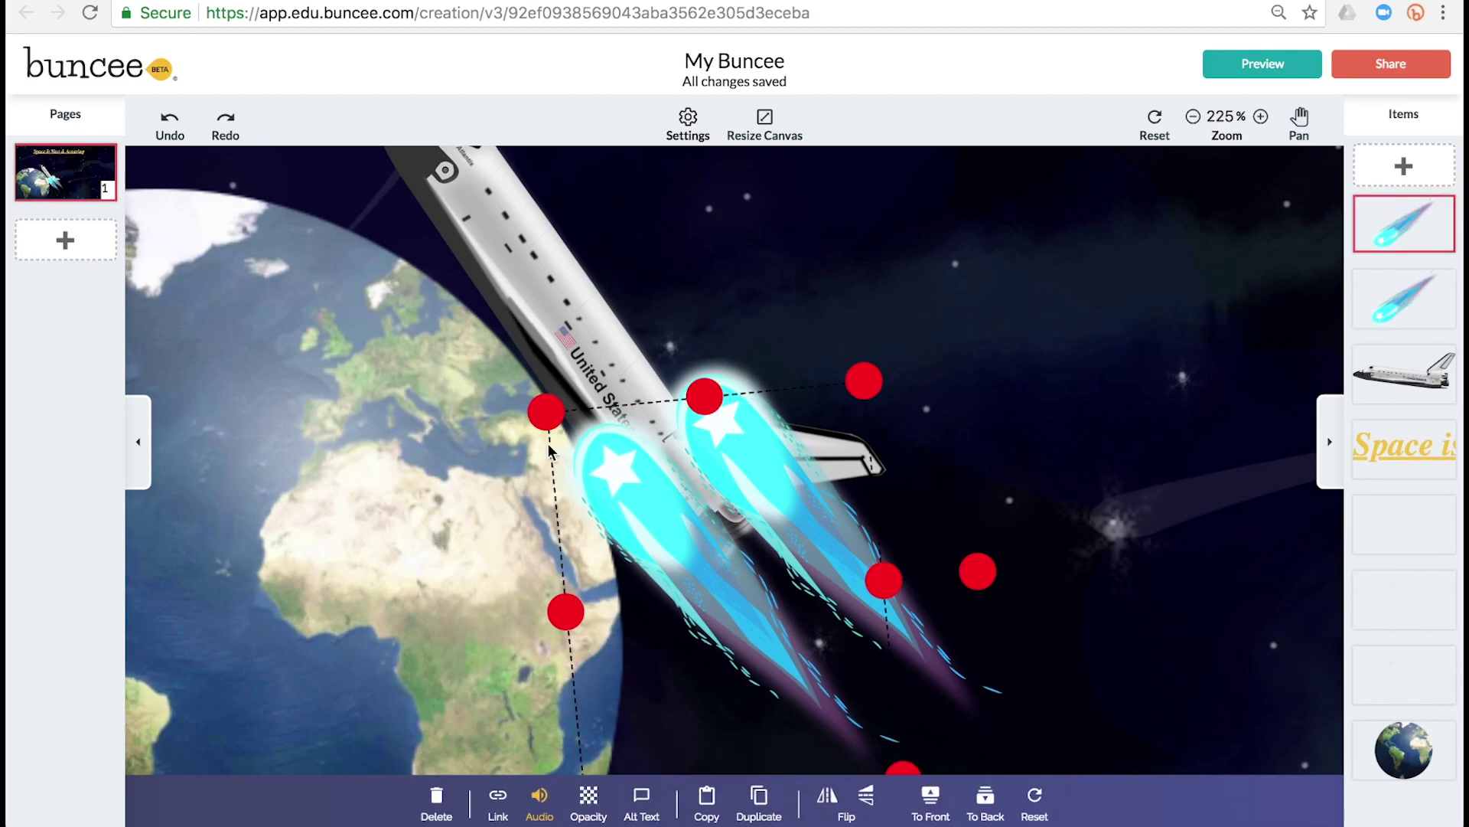
mouse_move(545, 410)
mouse_down()
mouse_move(732, 460)
mouse_move(772, 501)
mouse_up()
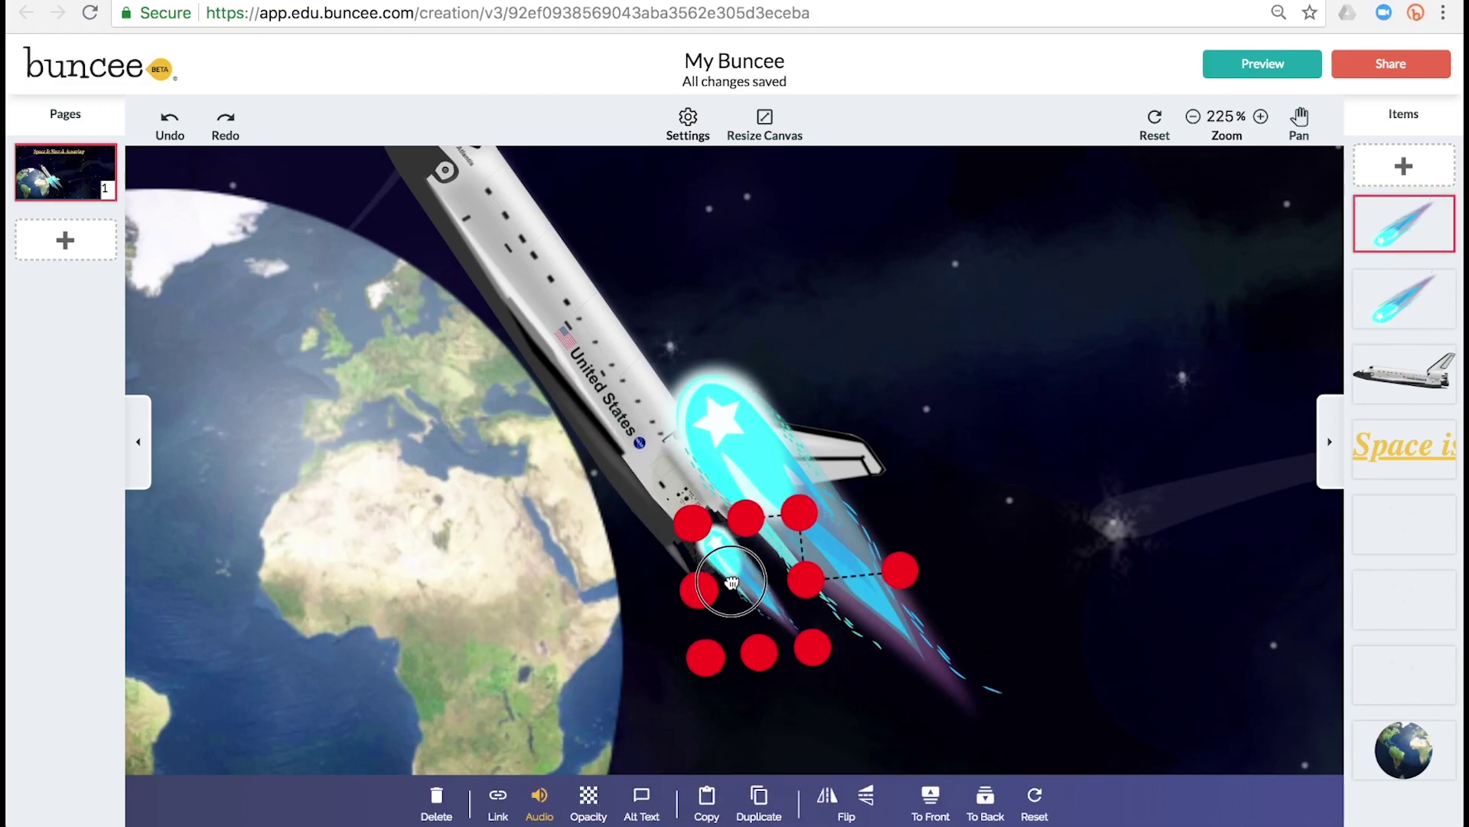
drag(821, 707, 704, 528)
click(731, 423)
drag(731, 423, 749, 399)
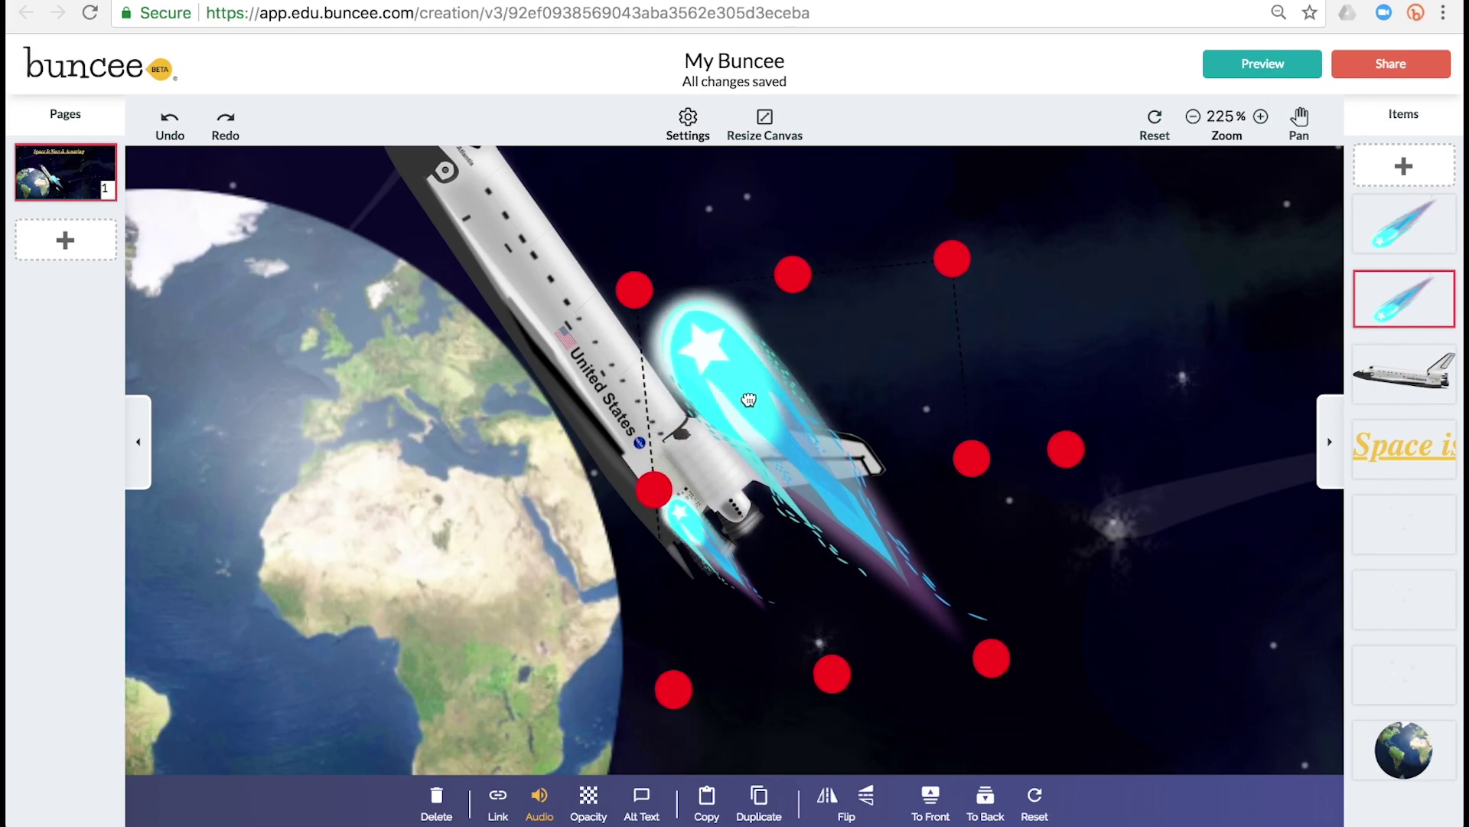
drag(675, 687, 873, 375)
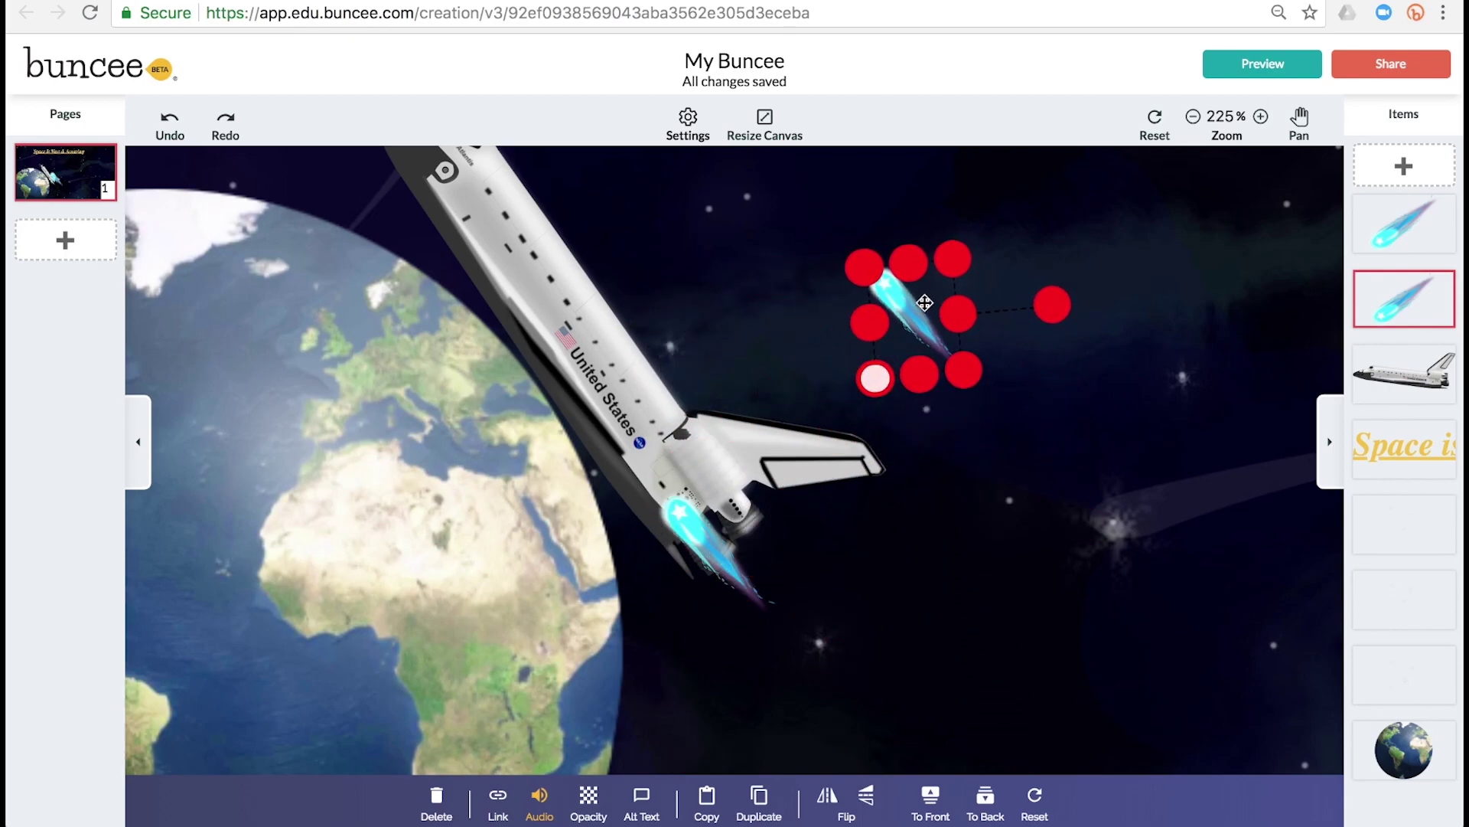
drag(919, 316, 759, 511)
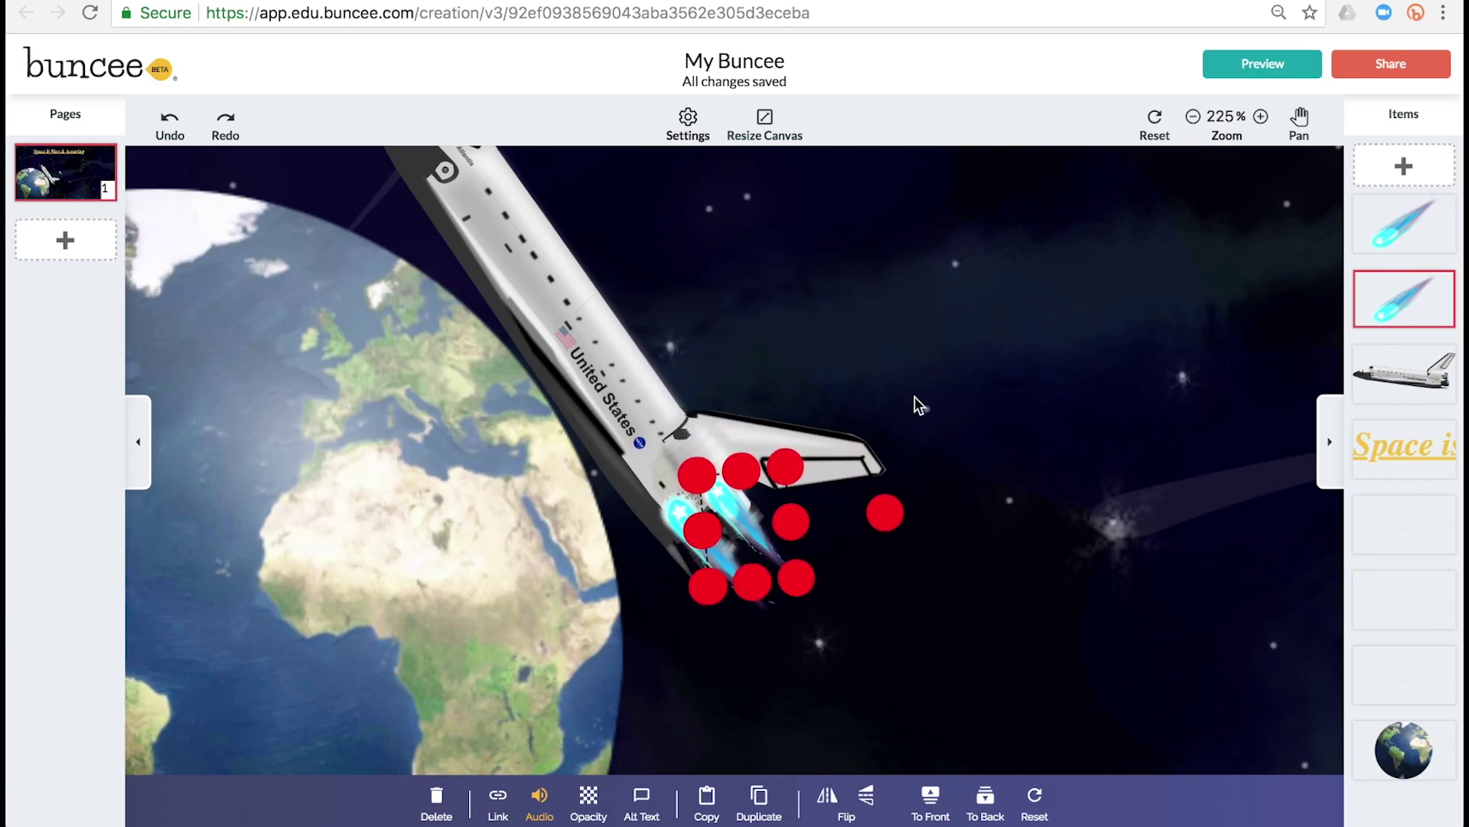
Bring the shuttle in front of the comets and zoom back to the full slide
drag(1381, 370, 1402, 224)
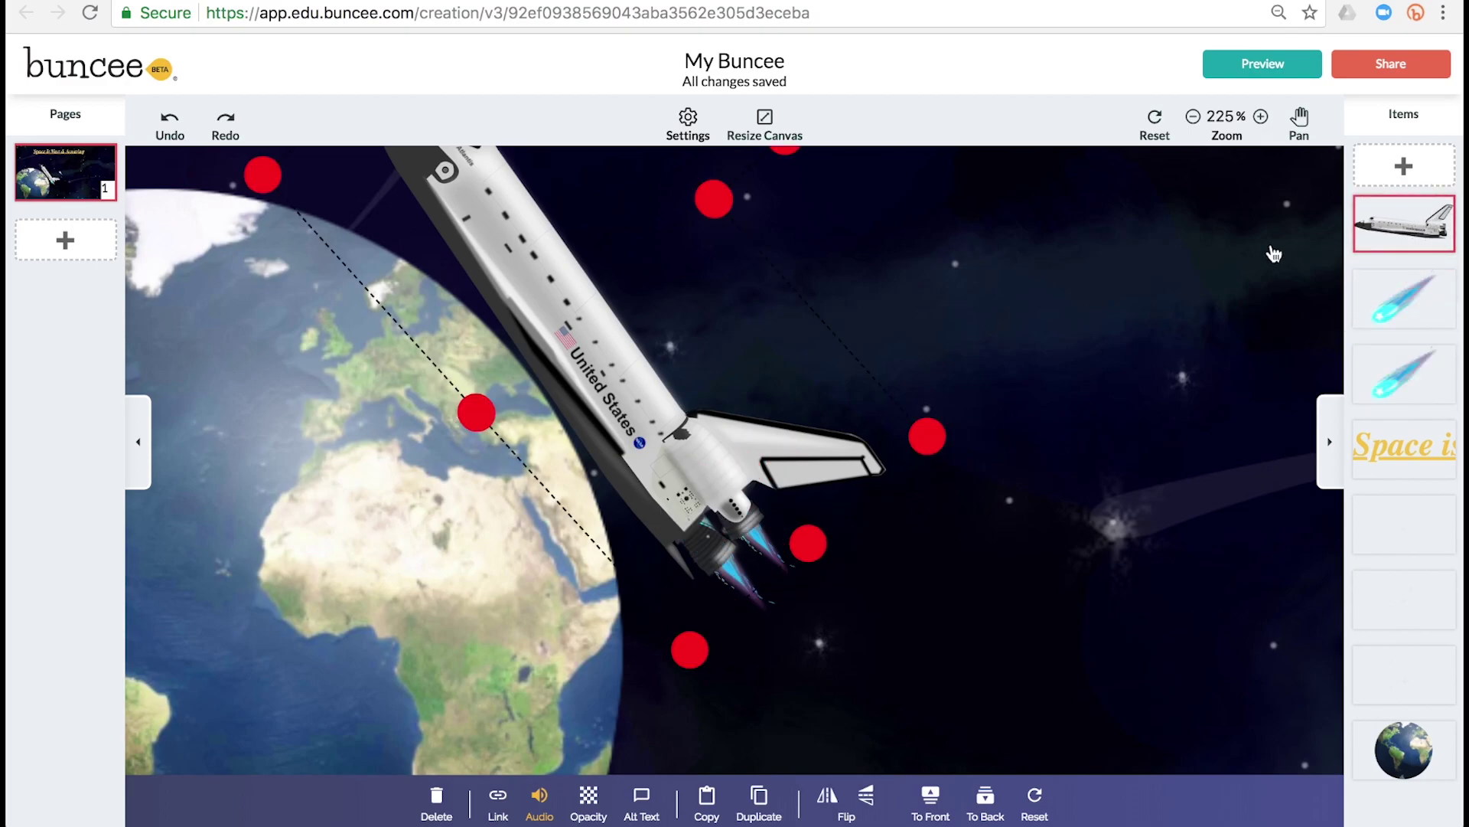
click(1089, 285)
click(1192, 116)
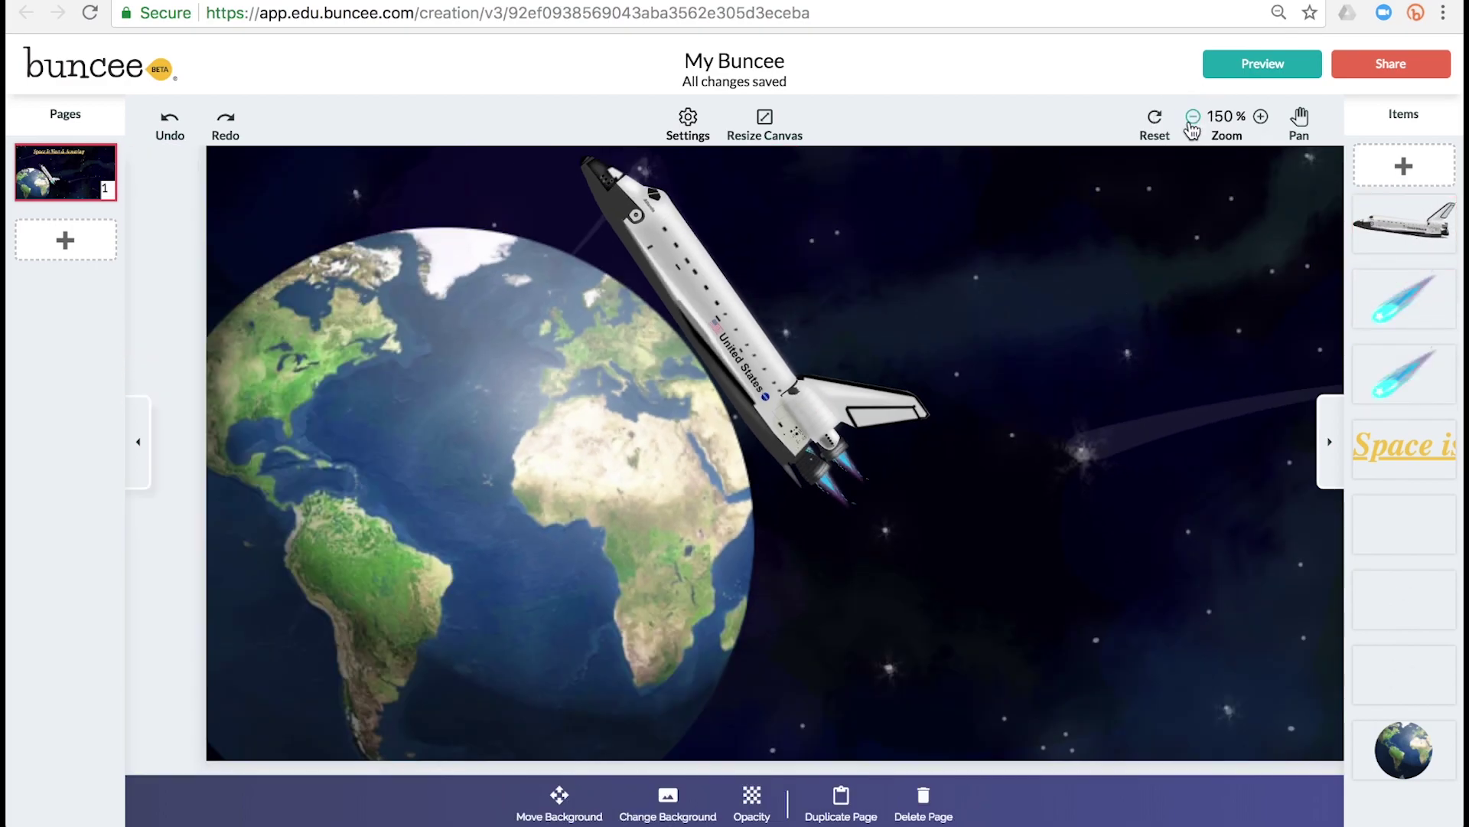
click(1193, 115)
click(1192, 115)
click(1300, 121)
drag(1201, 247, 1037, 368)
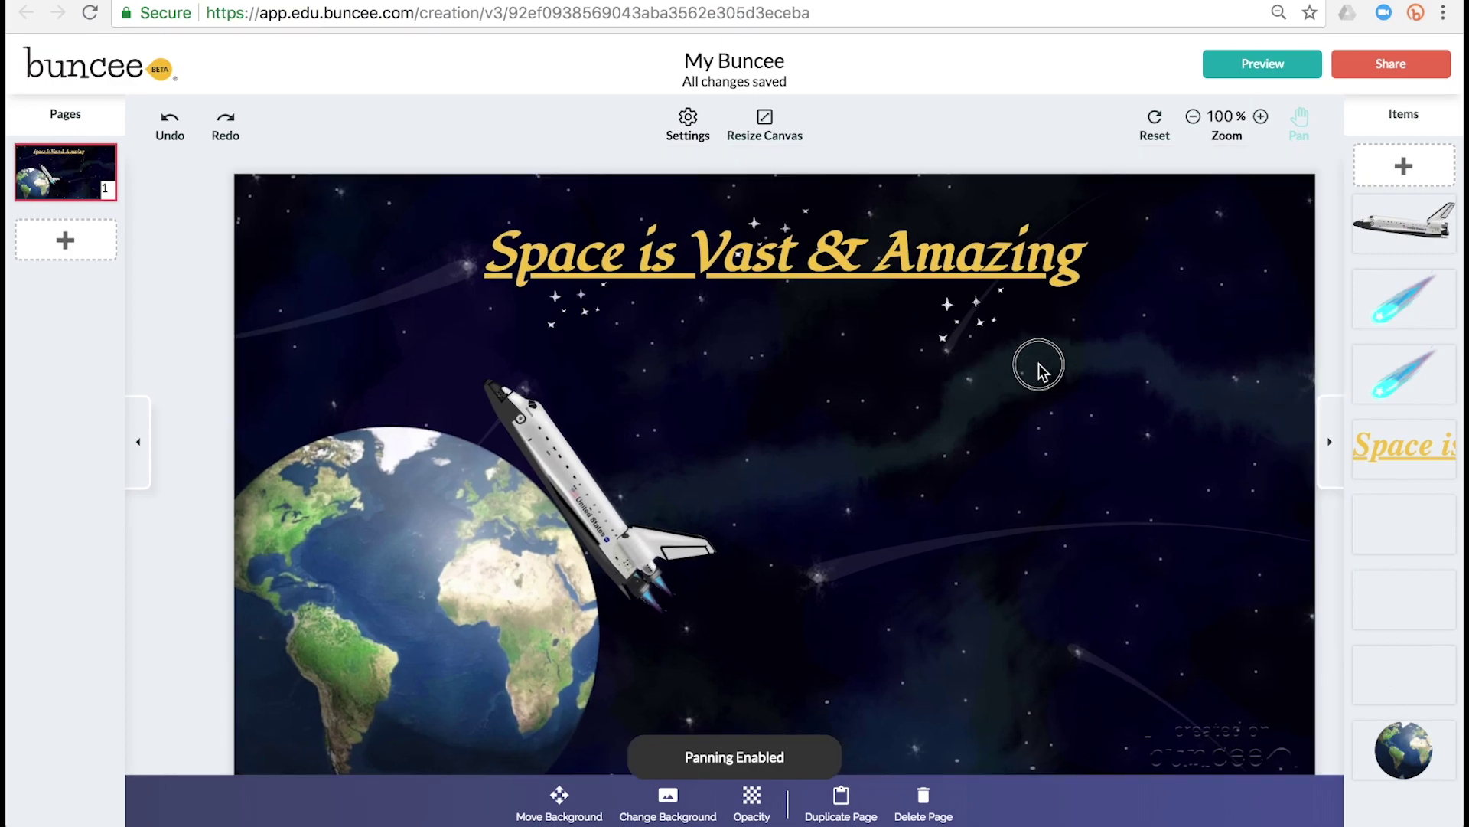
Add the surprised emoji sticker from Recently Used at the lower right
click(1299, 124)
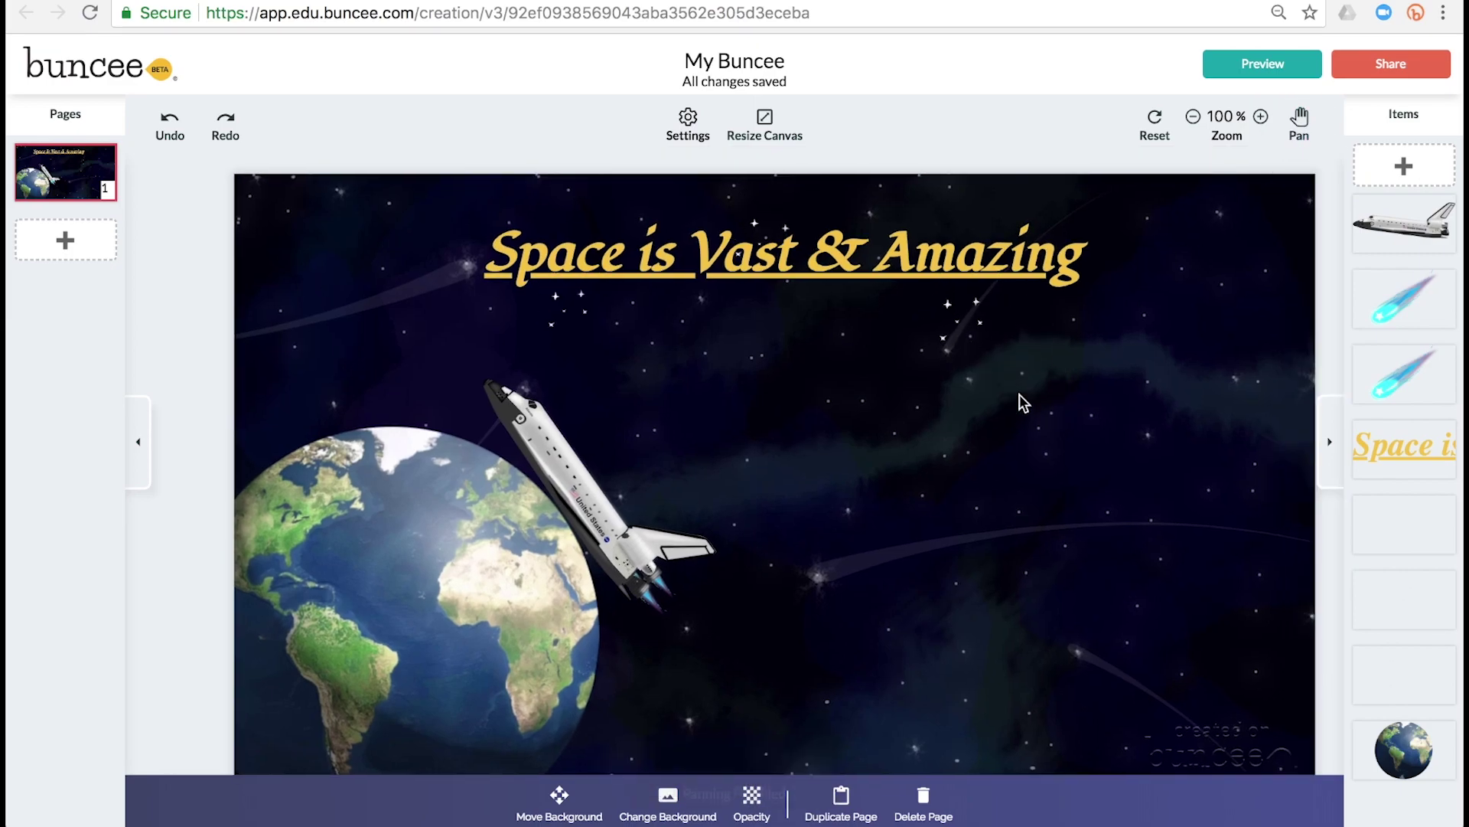
click(1402, 169)
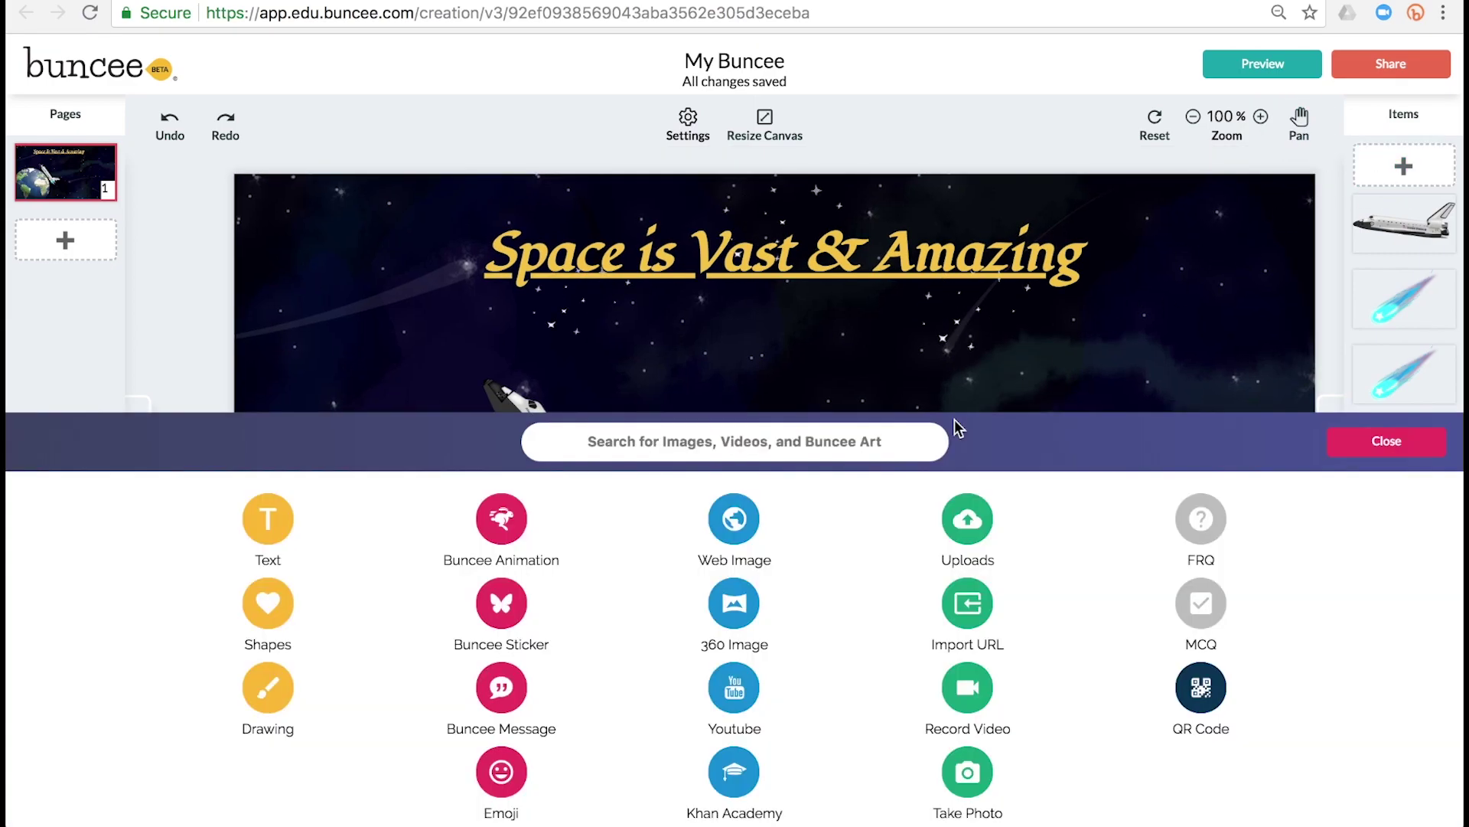
click(515, 600)
scroll(65, 736, down, 3)
click(115, 449)
click(501, 772)
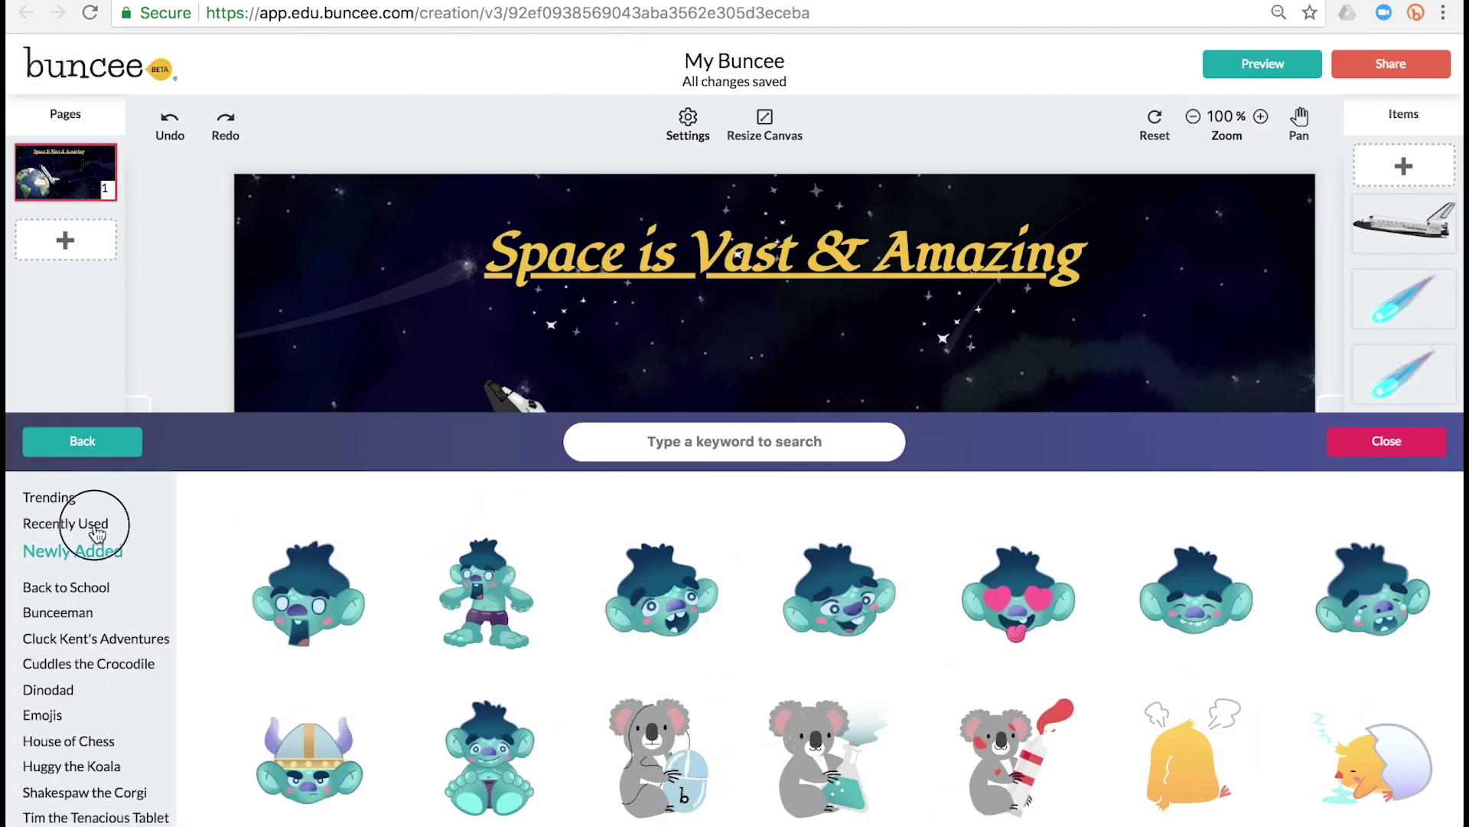
click(97, 530)
click(402, 622)
click(1235, 441)
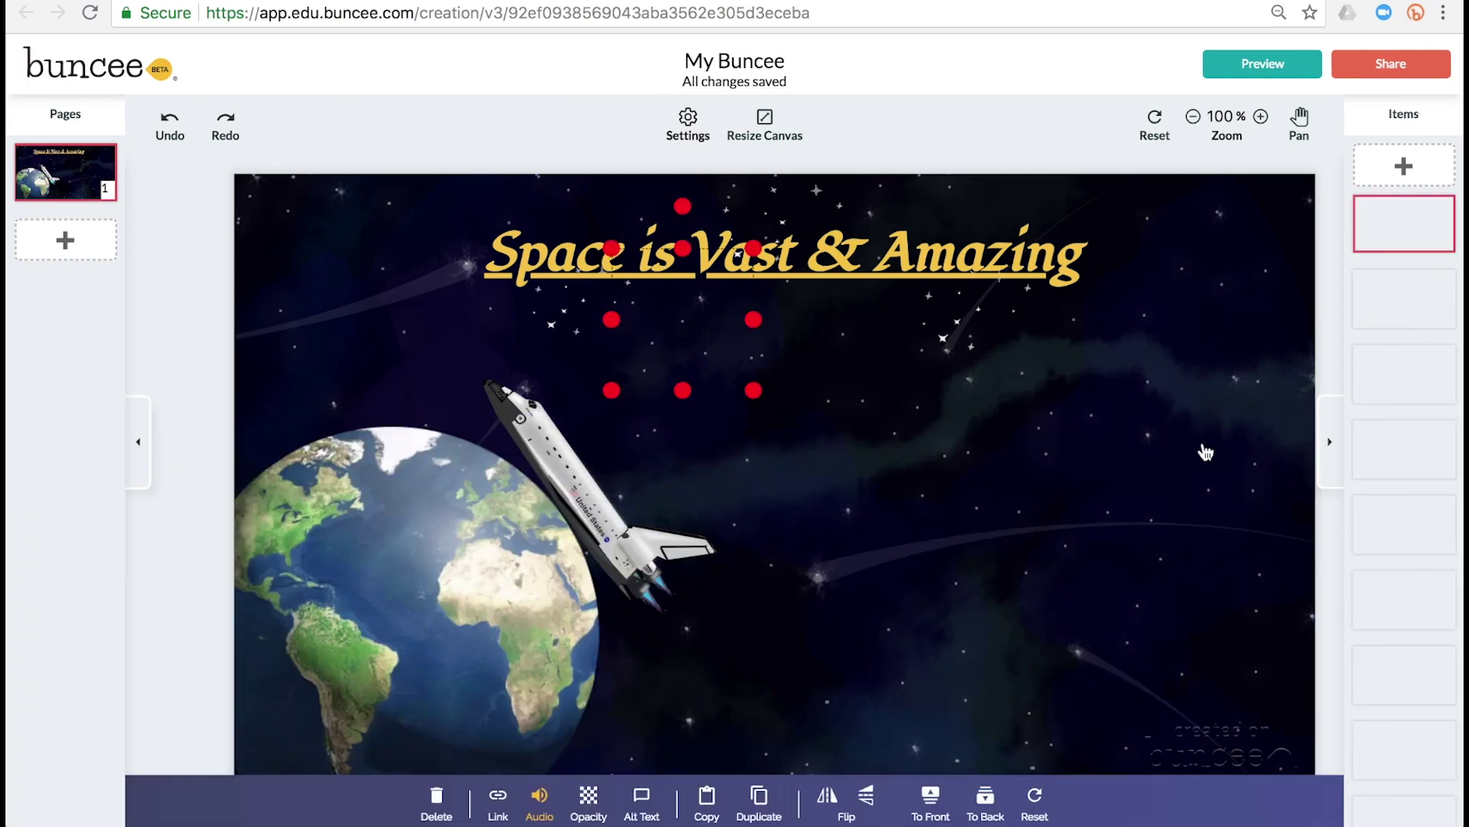
drag(777, 453, 842, 639)
Add the astronaut animation beside the shuttle, turned to lie sideways
click(1402, 165)
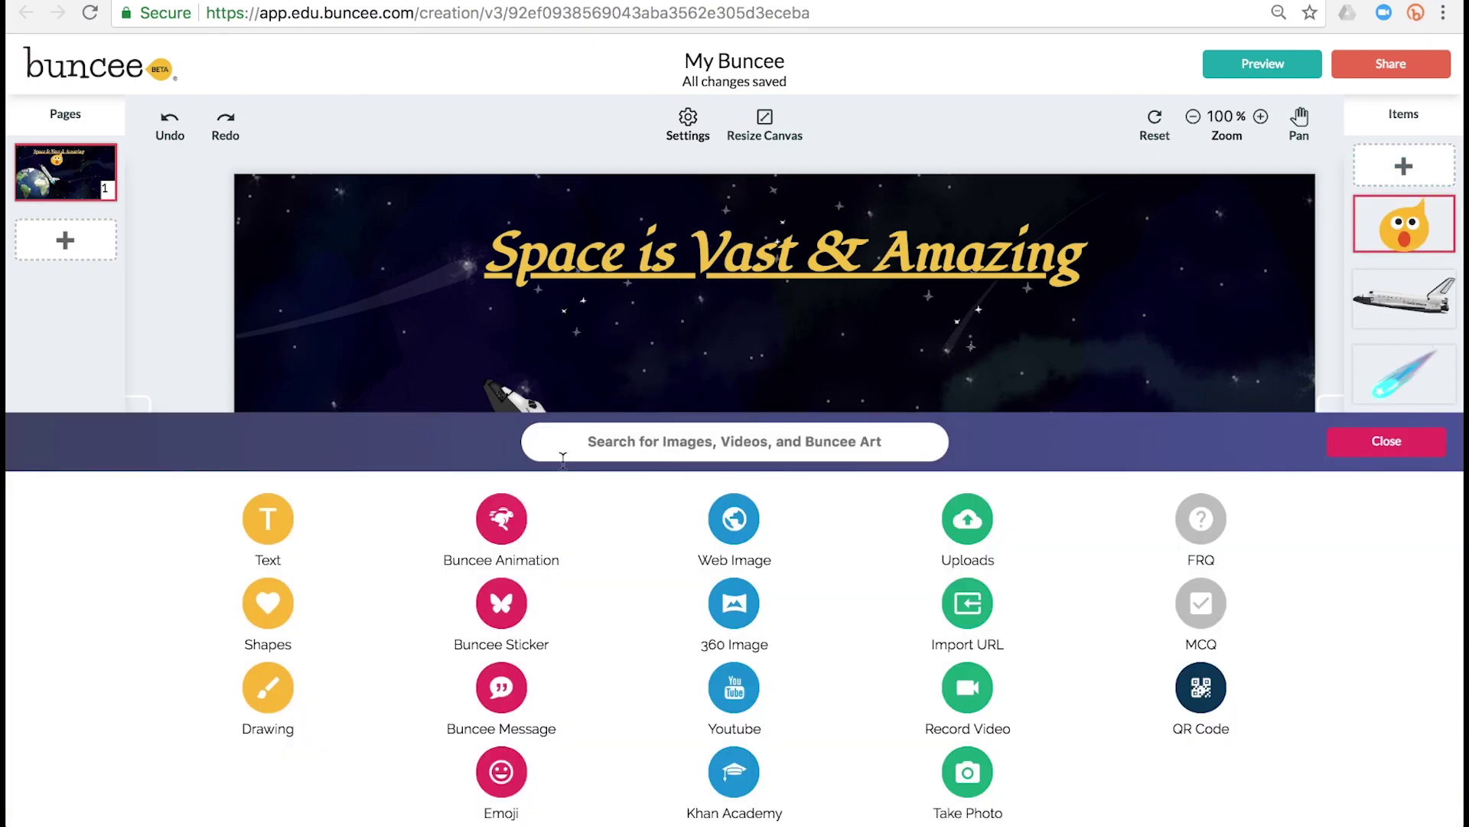
click(502, 523)
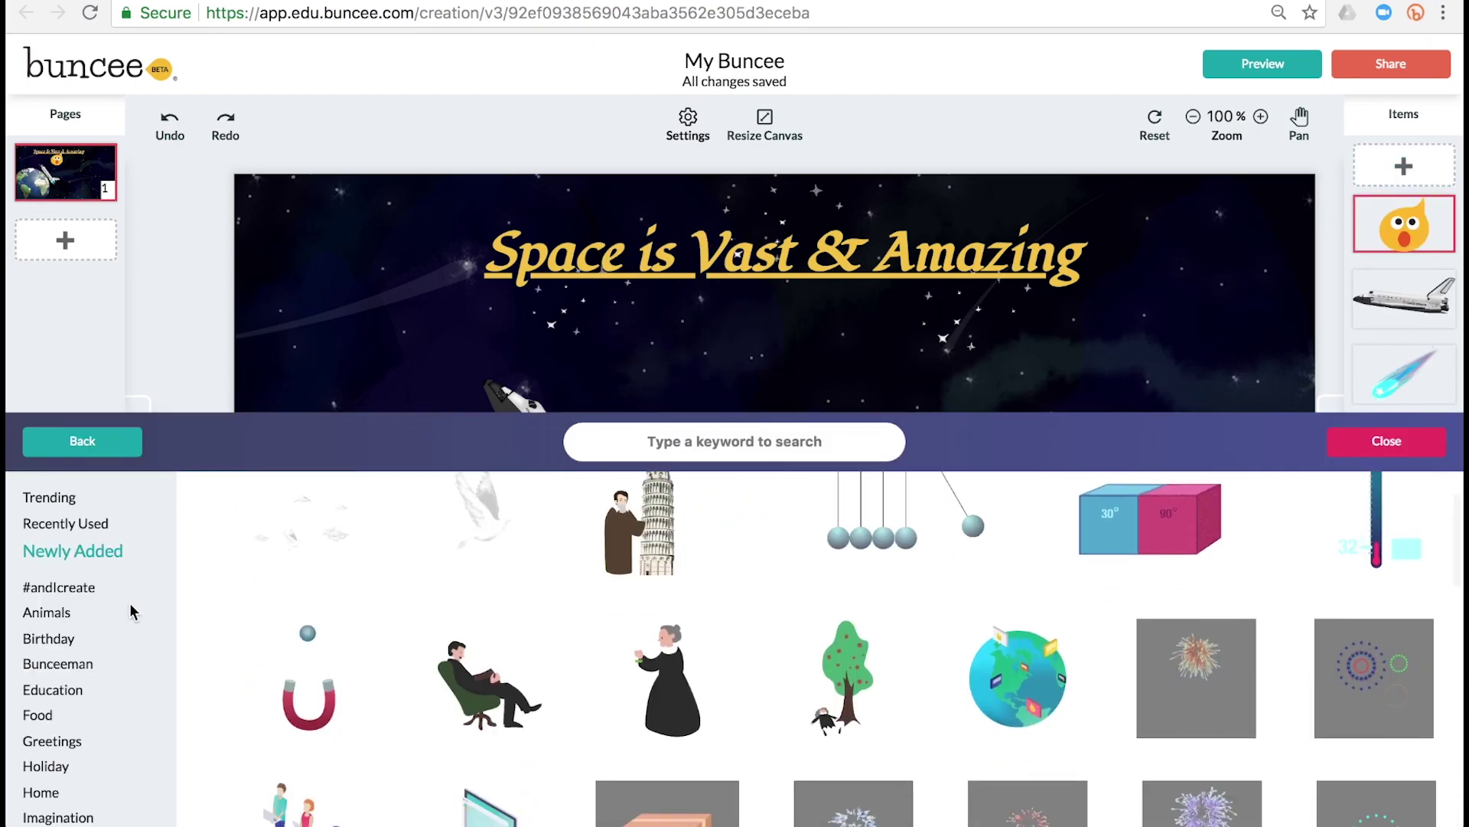
click(68, 525)
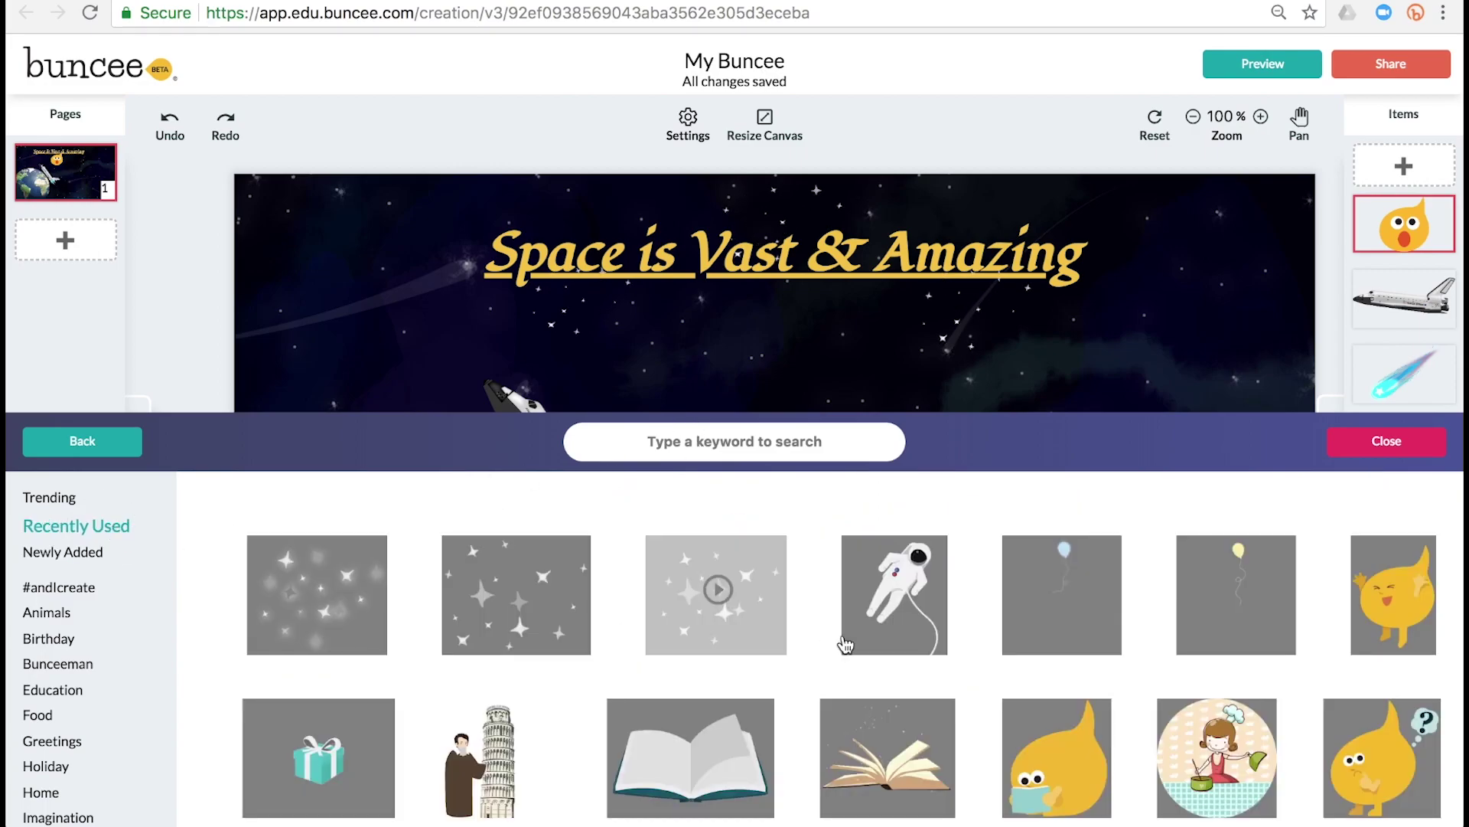
click(879, 637)
drag(799, 505, 687, 441)
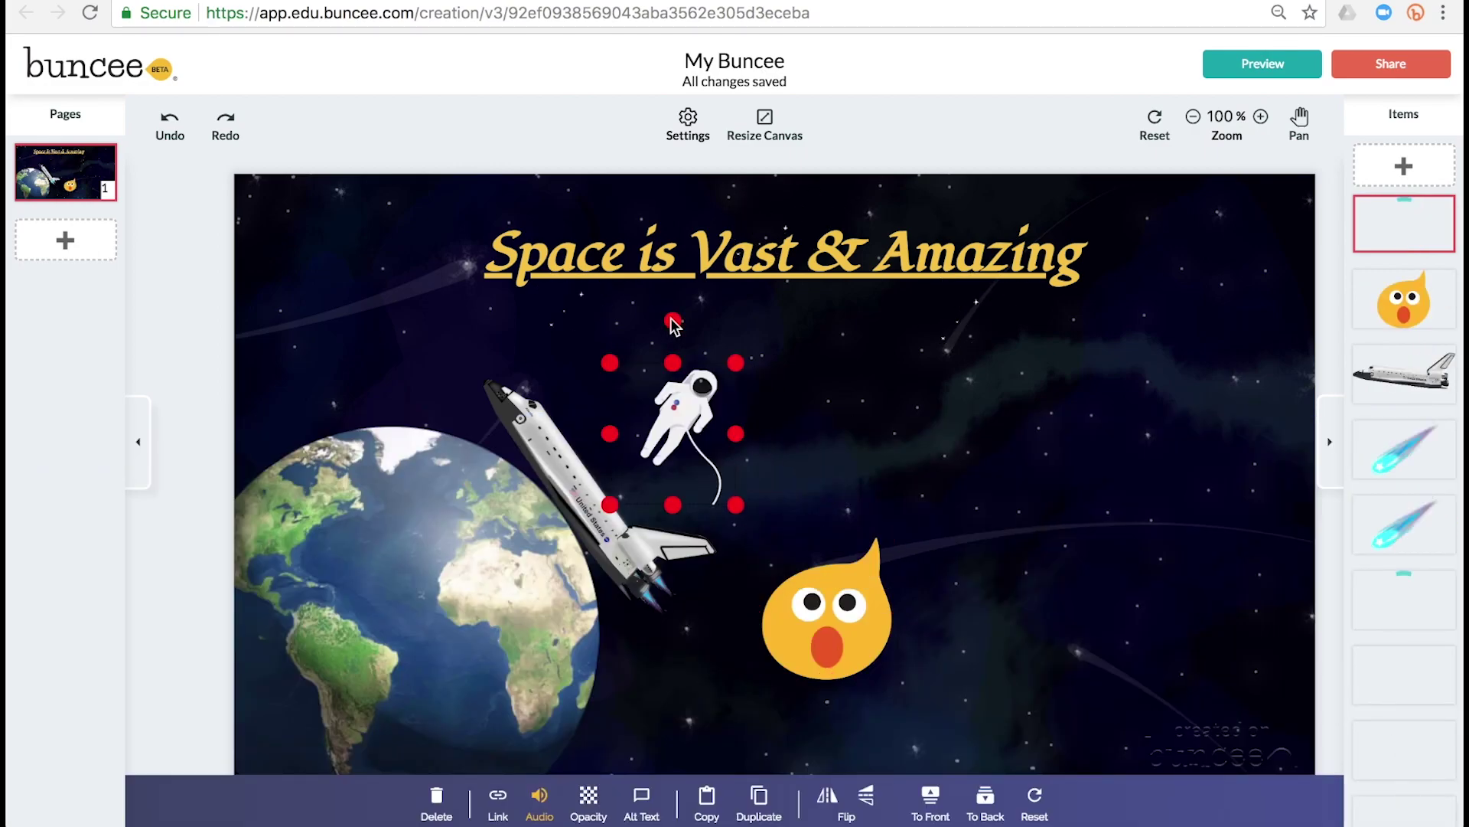
mouse_move(673, 321)
mouse_down()
mouse_move(827, 420)
mouse_move(800, 463)
mouse_move(682, 450)
mouse_up()
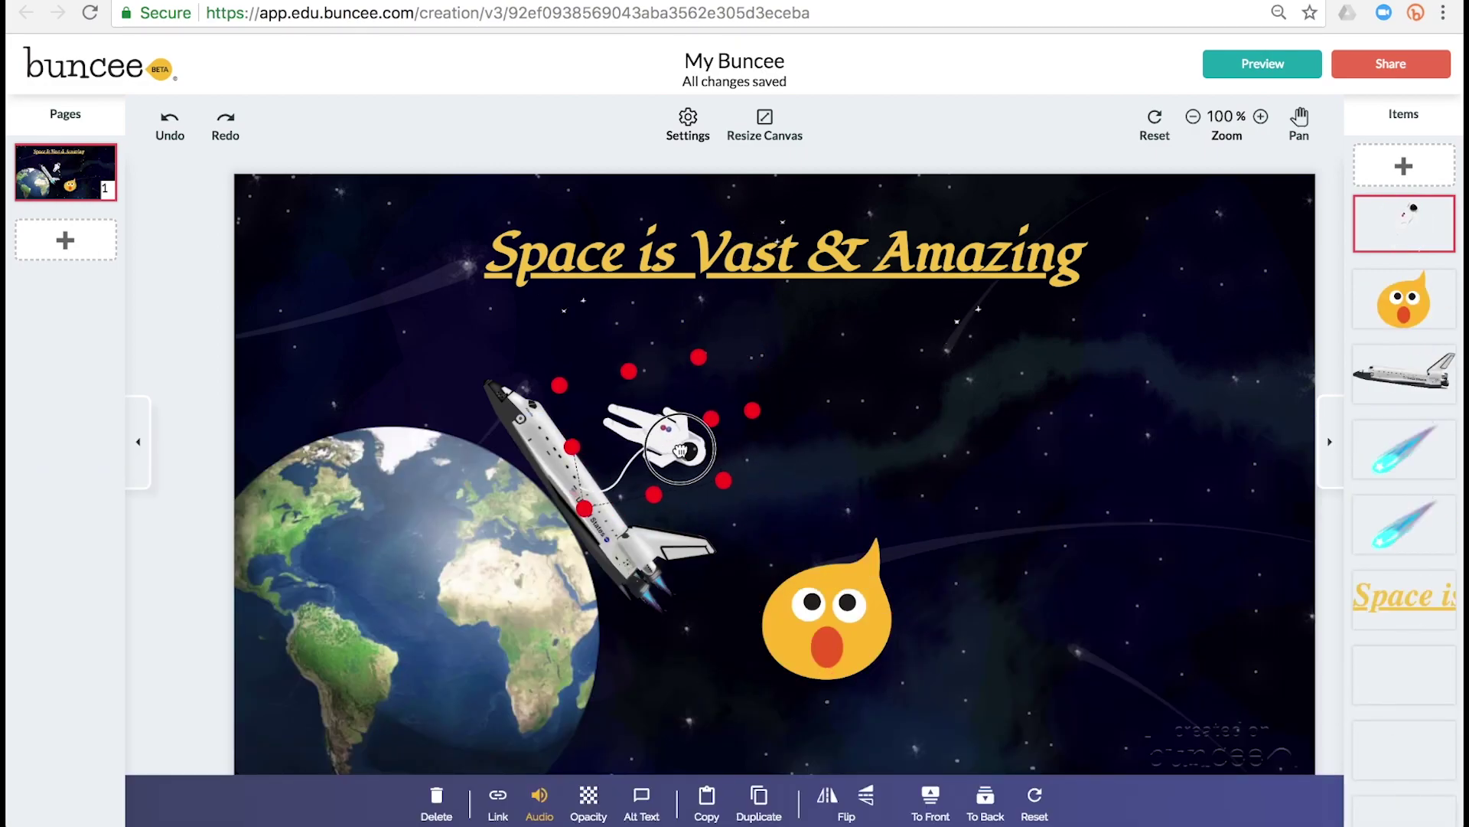
Add an enlarged Speech Bubbles thought cloud next to the astronaut
click(941, 463)
click(1404, 166)
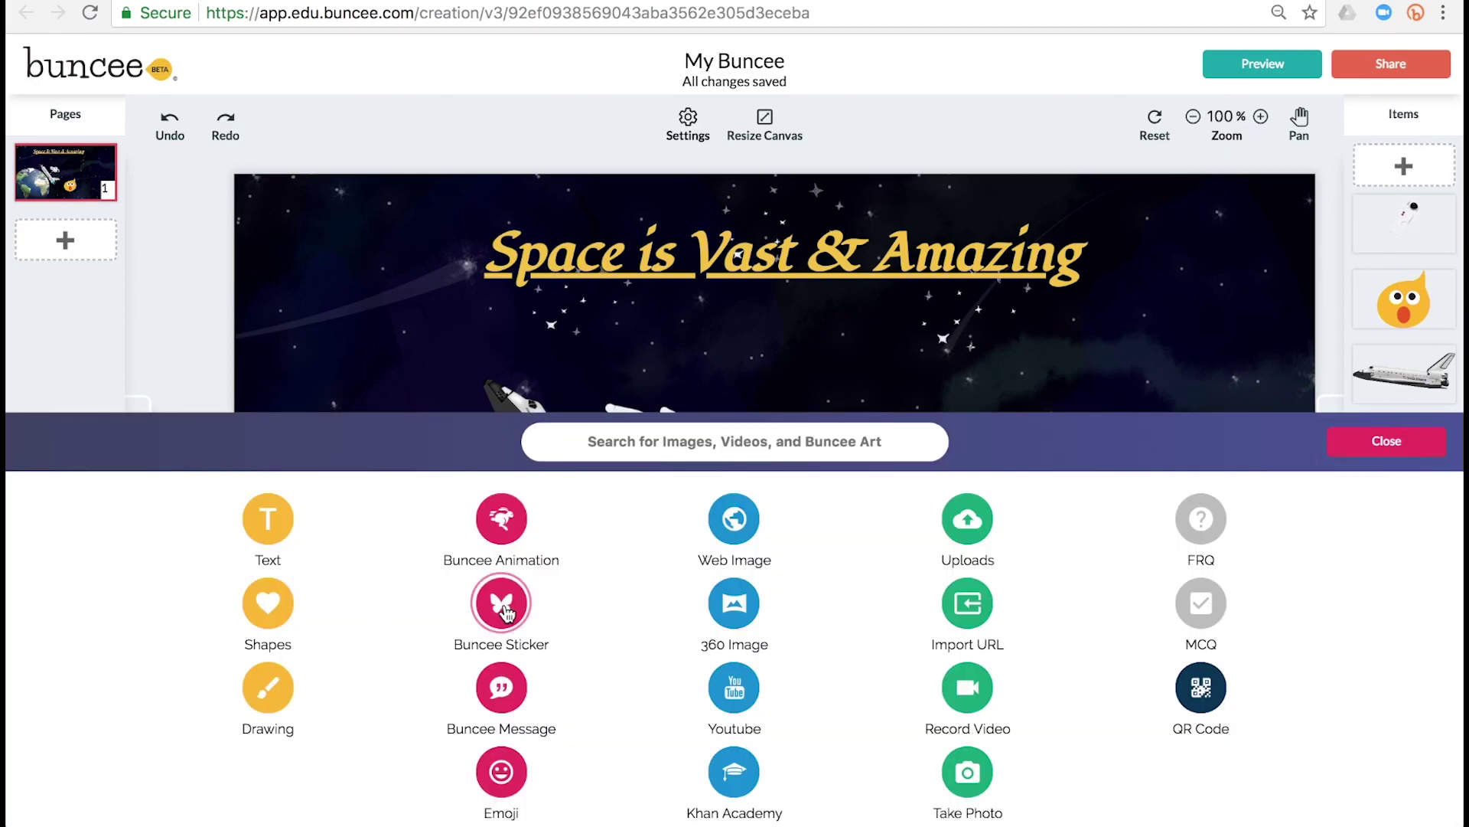
click(501, 604)
scroll(66, 673, down, 5)
scroll(69, 671, down, 4)
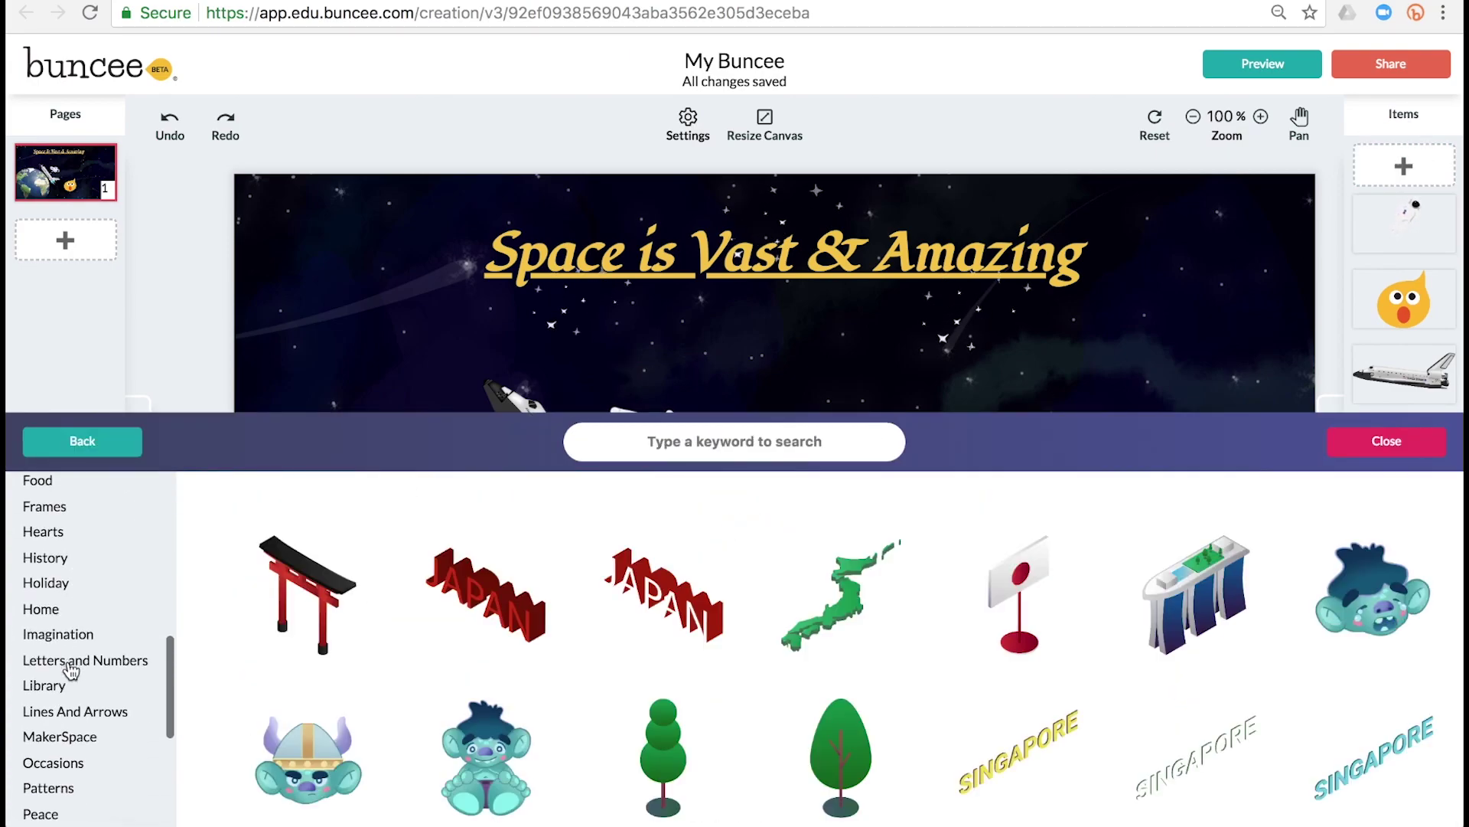
scroll(92, 675, down, 3)
scroll(69, 711, down, 2)
click(69, 721)
scroll(606, 594, down, 1)
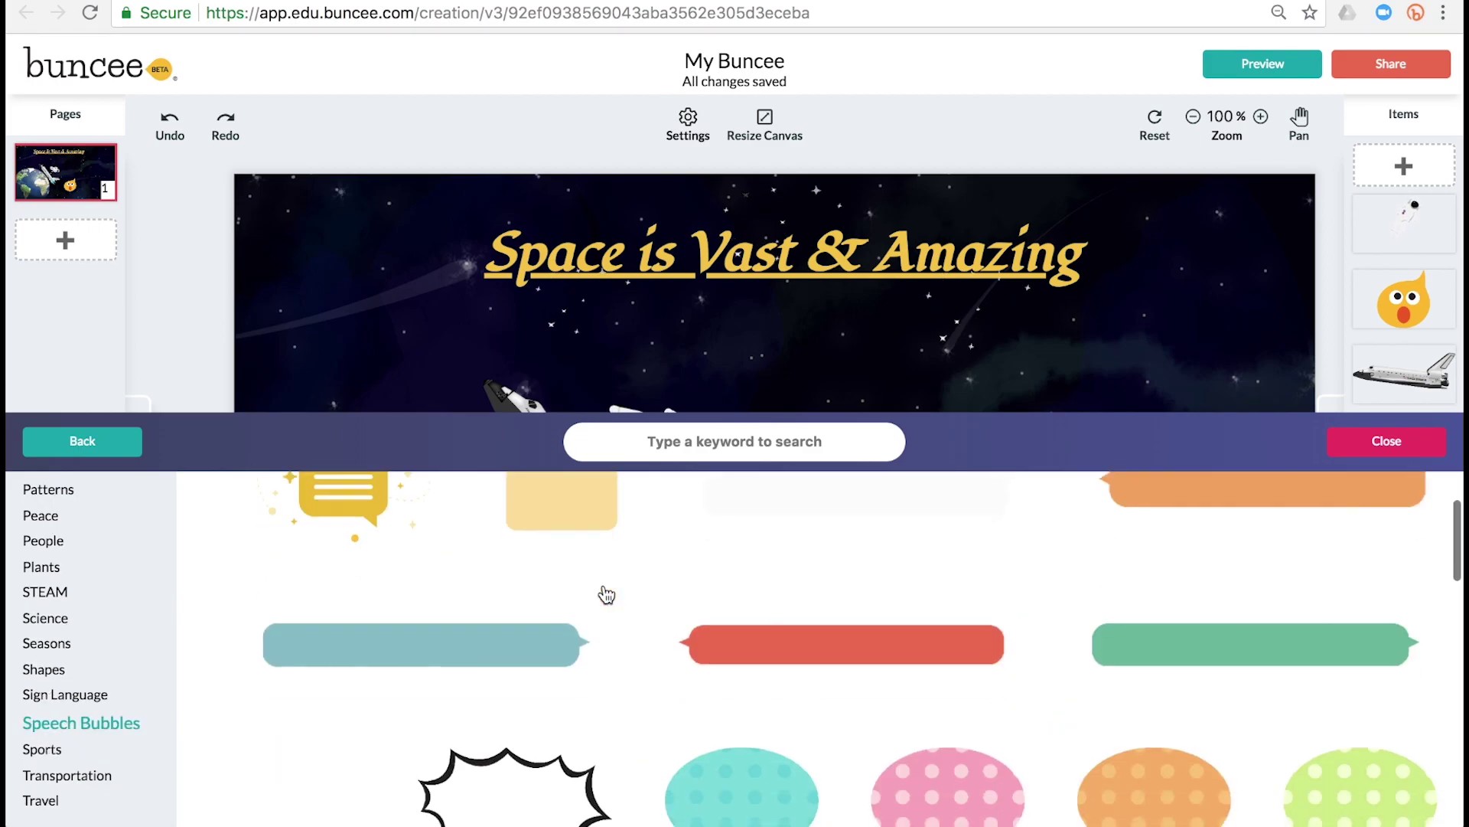
scroll(606, 594, down, 3)
click(820, 591)
click(1263, 443)
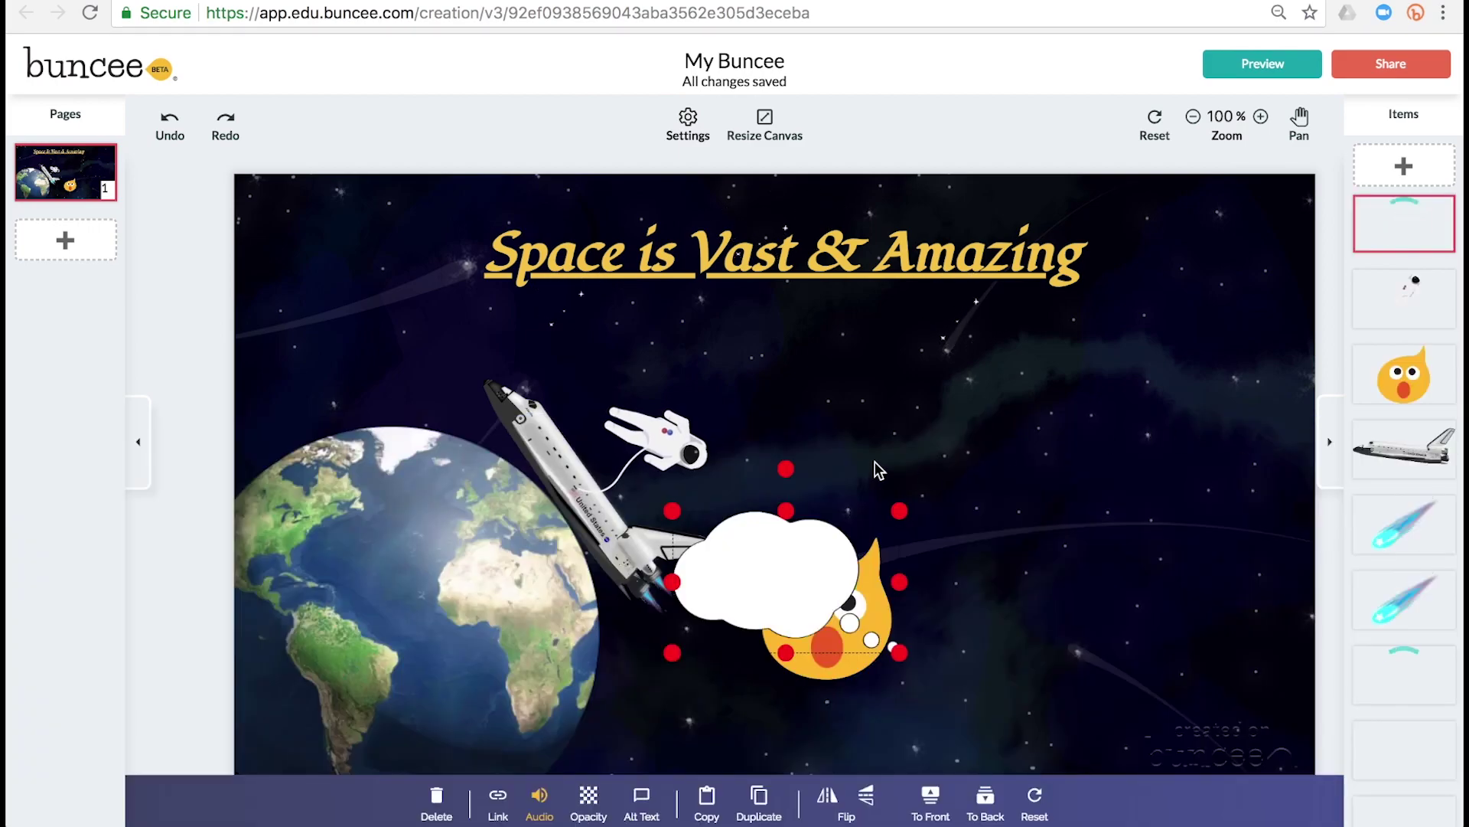
drag(902, 398, 913, 417)
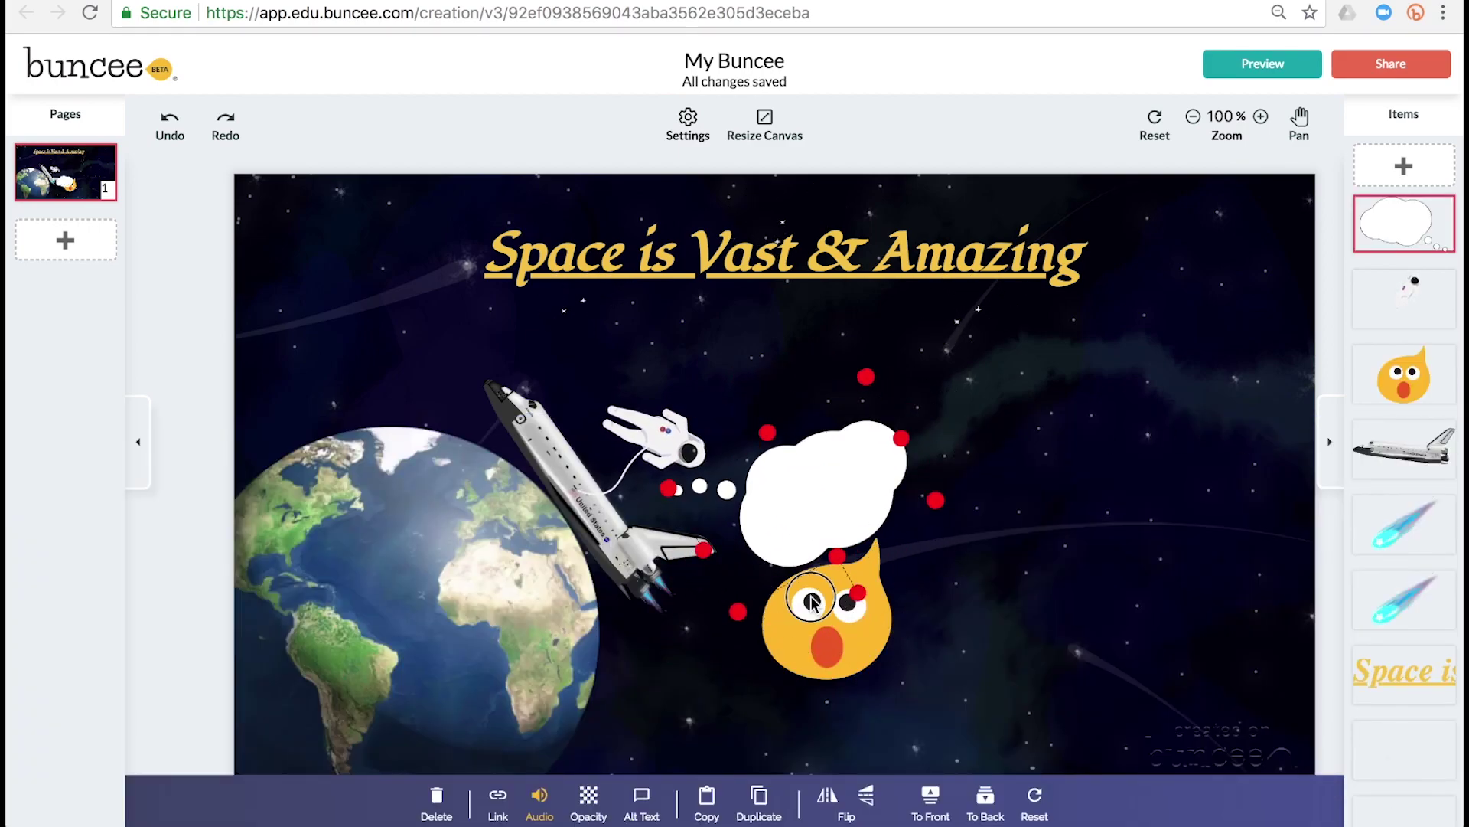
mouse_move(836, 482)
mouse_down()
mouse_move(832, 509)
mouse_move(859, 525)
mouse_up()
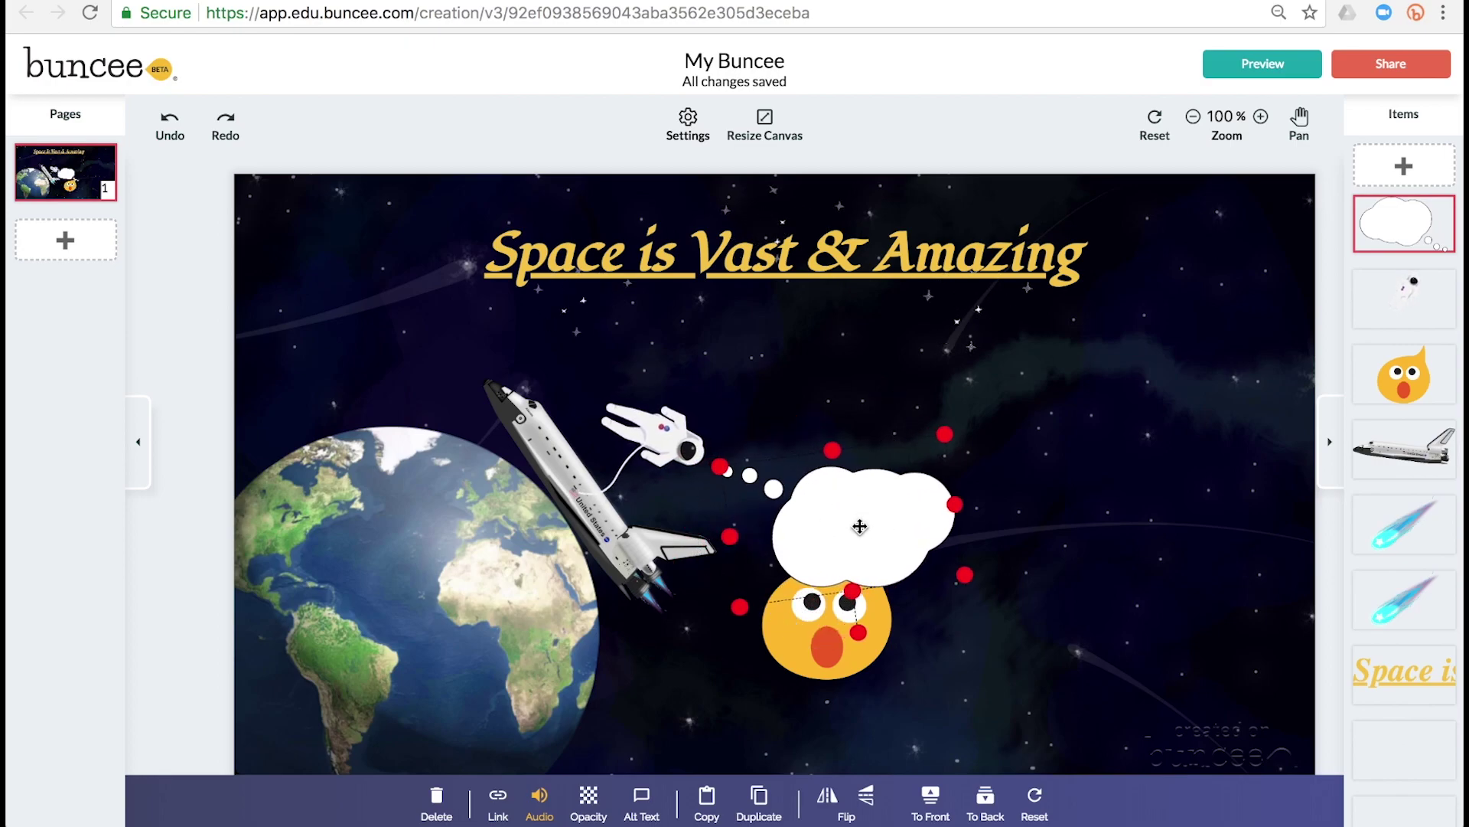
Bring the emoji in front of the cloud and shrink it inside the cloud
drag(1385, 398, 1392, 201)
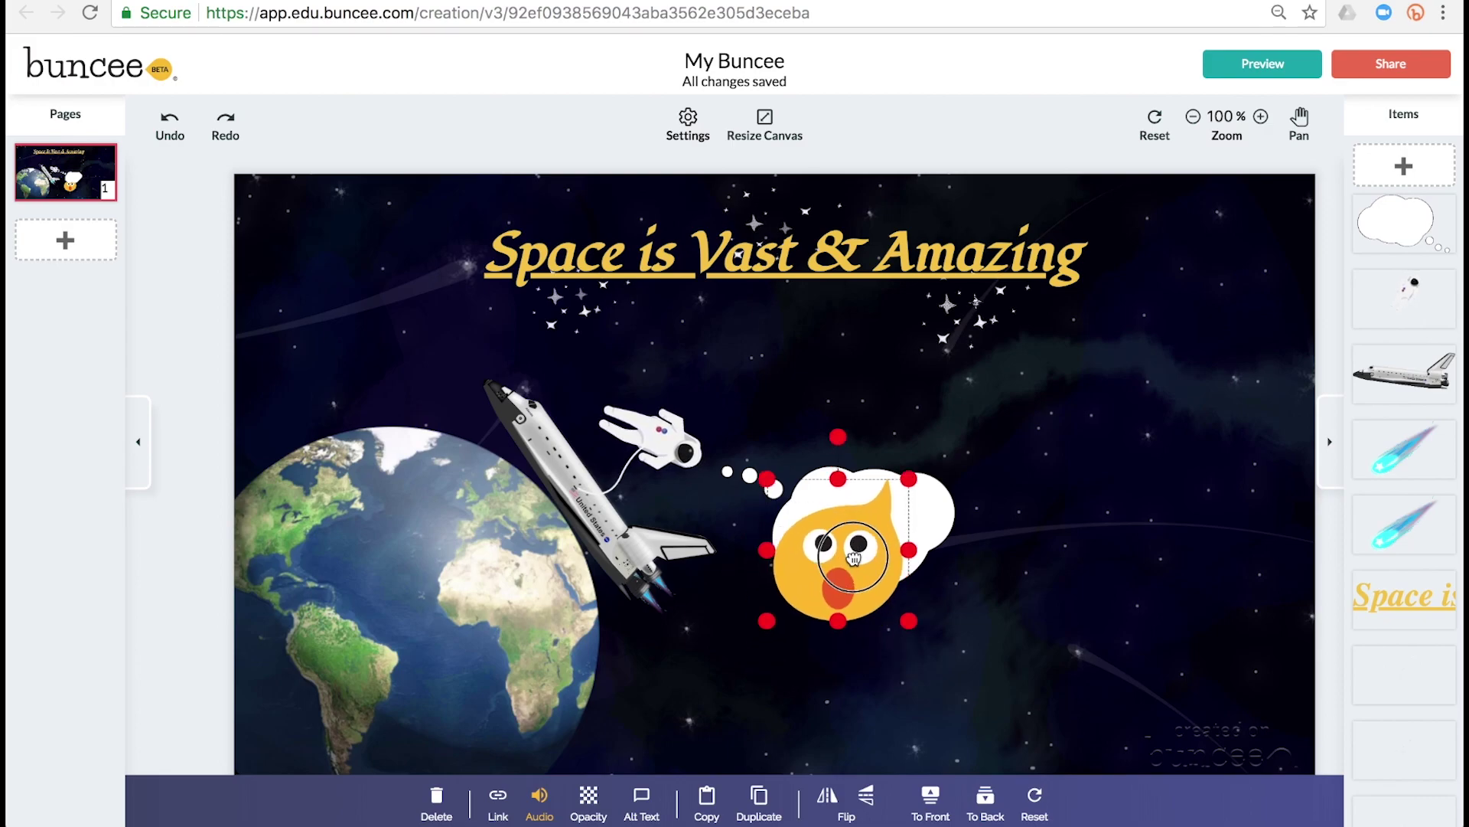
drag(828, 611, 883, 546)
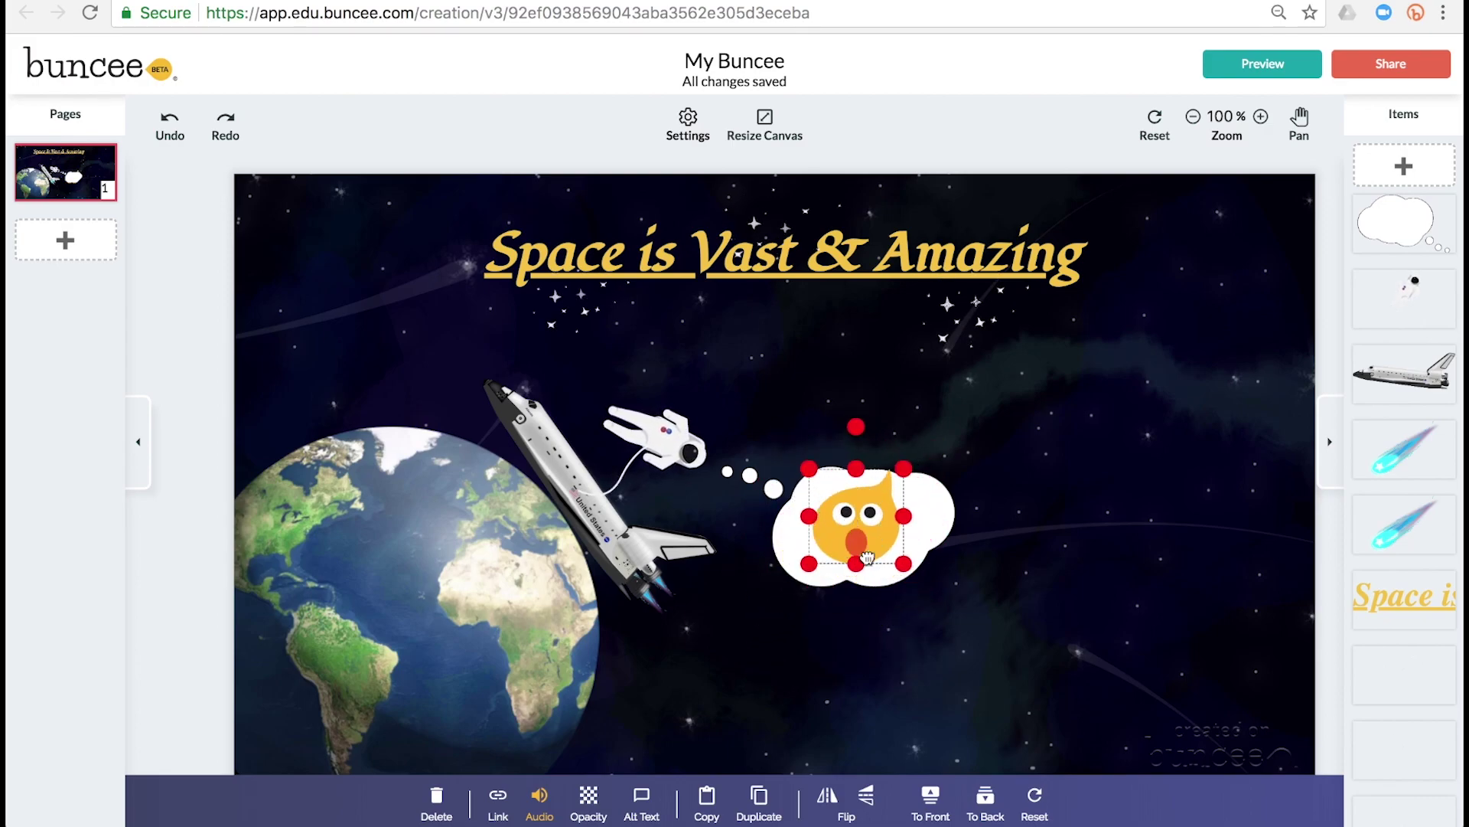
click(930, 794)
click(1102, 593)
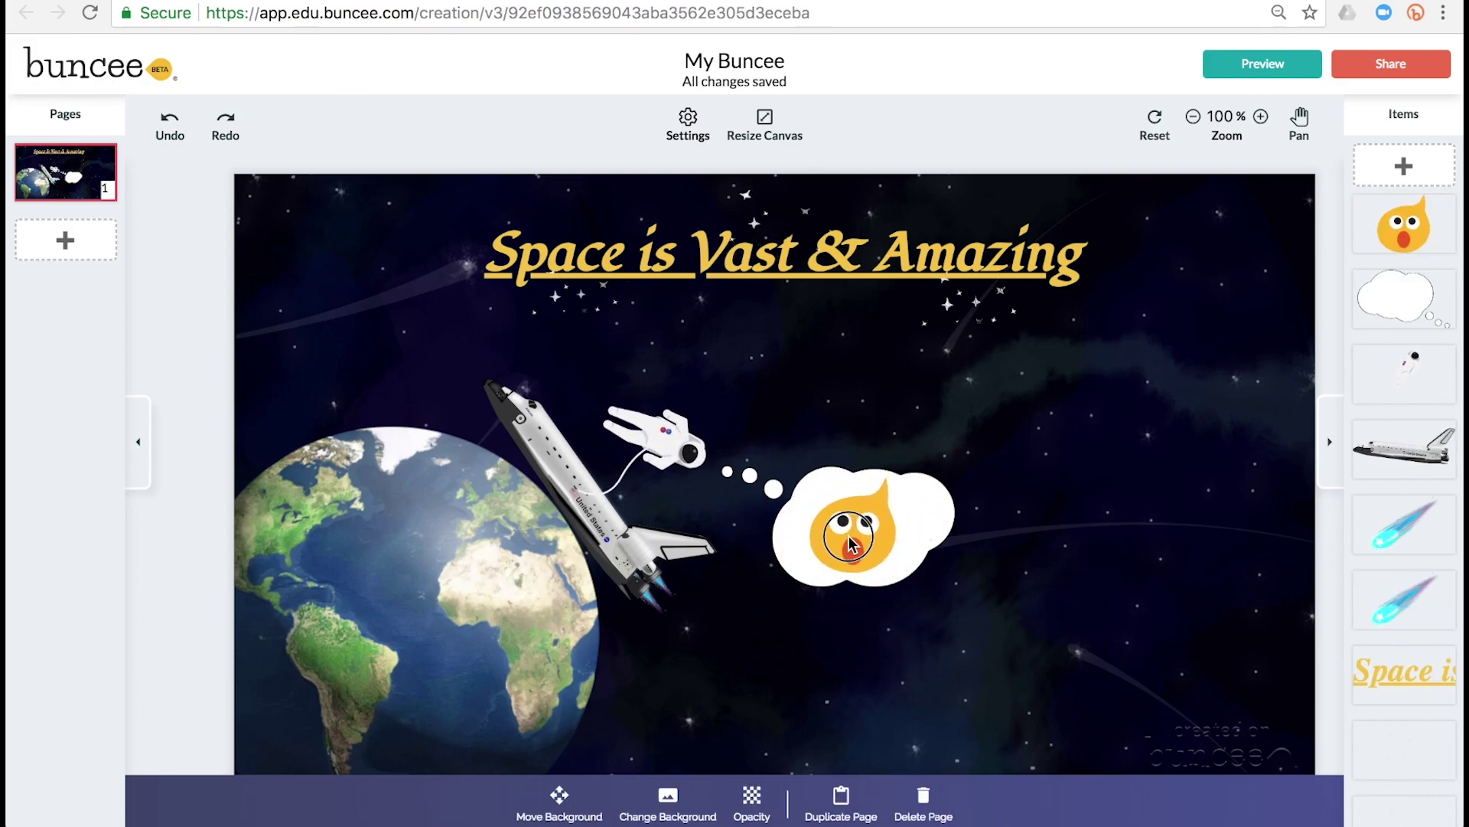
Add the spiky and glowing sun stickers, with the spiky sun in the top-right corner
click(1378, 181)
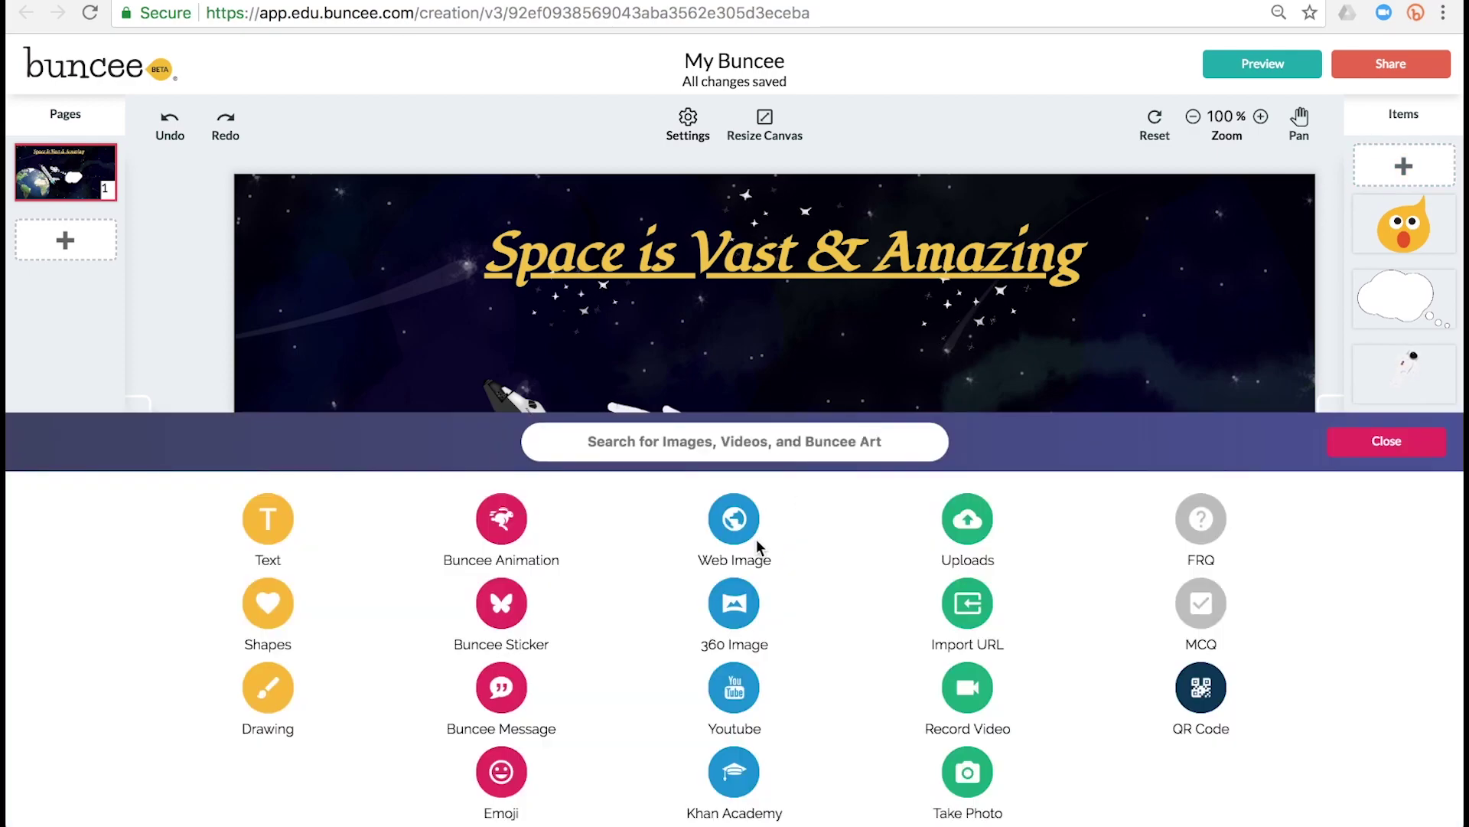
click(516, 599)
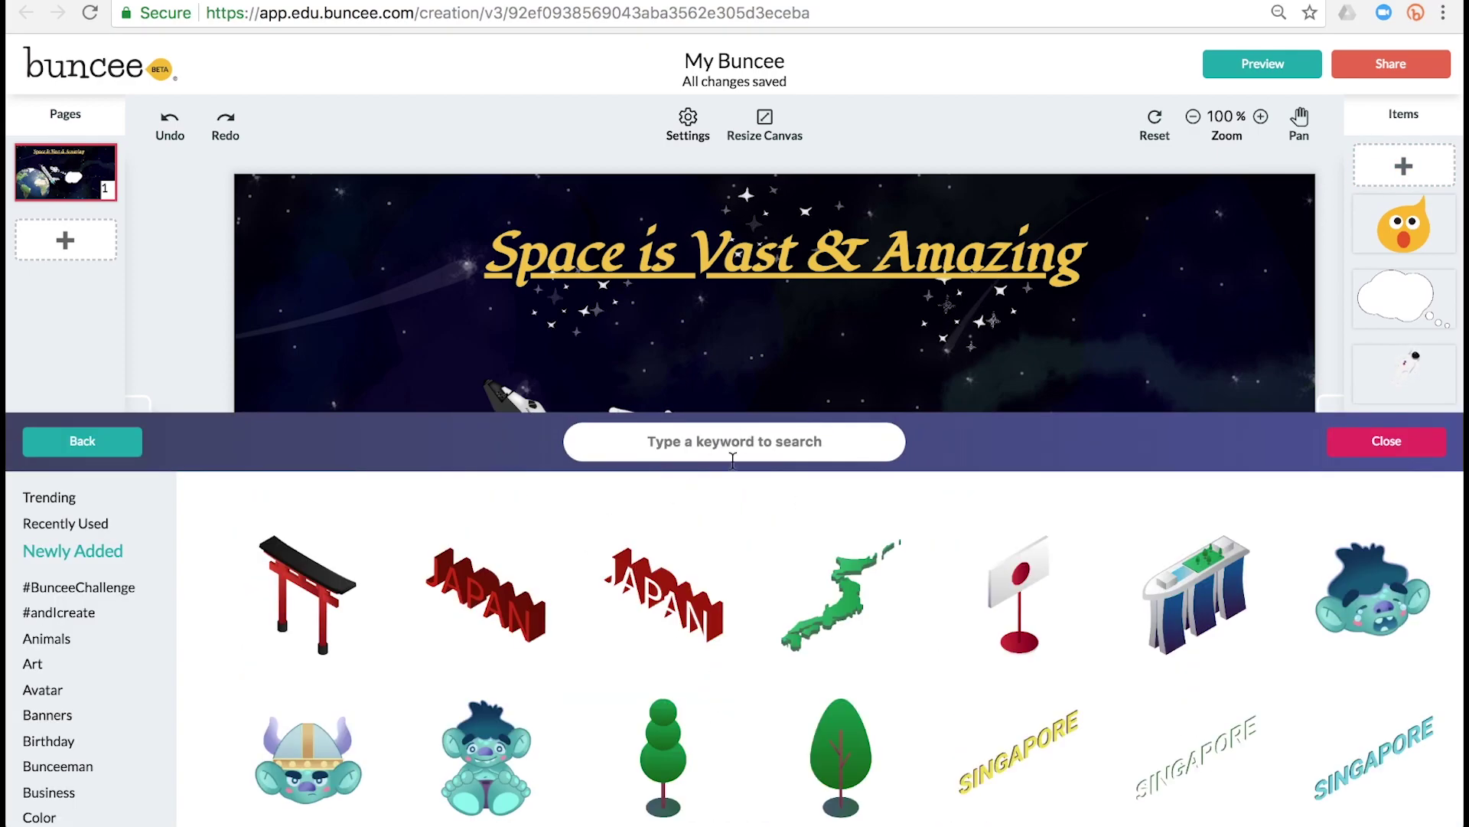
click(127, 528)
click(1349, 596)
click(1119, 595)
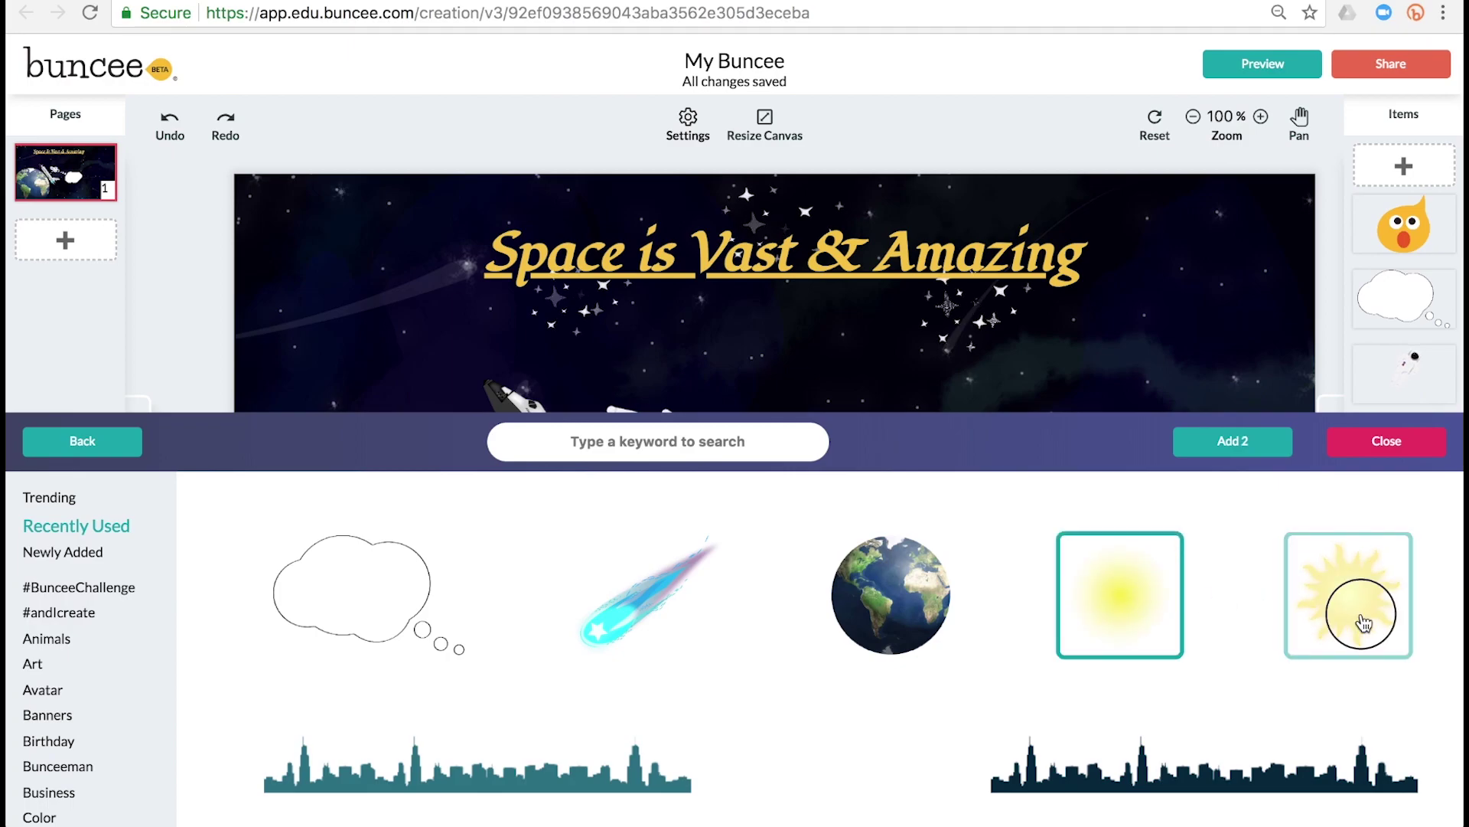
click(1229, 441)
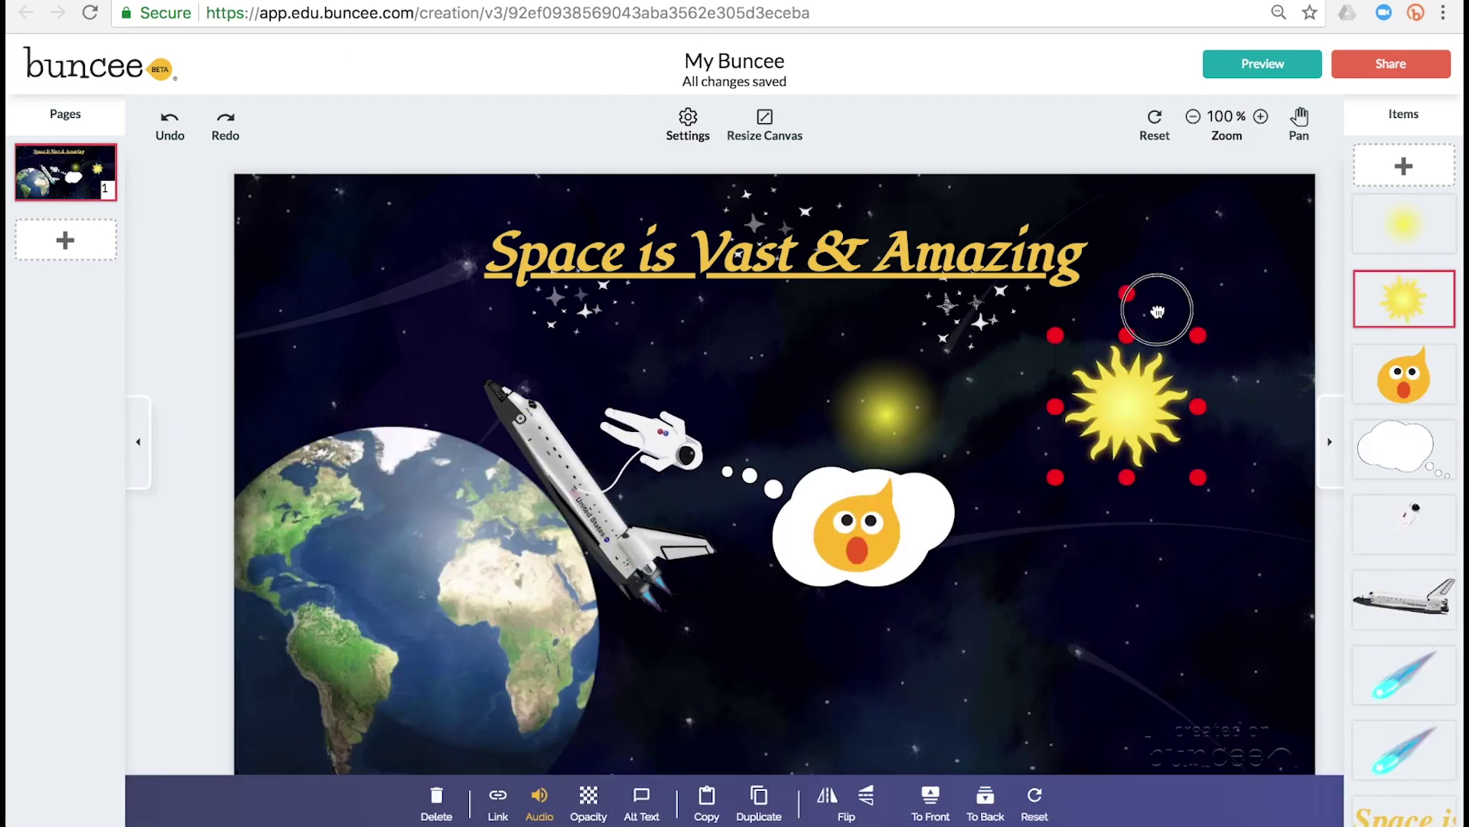
drag(1148, 345, 1245, 178)
Enlarge and duplicate the glow, then stack both glows over the sun
click(896, 408)
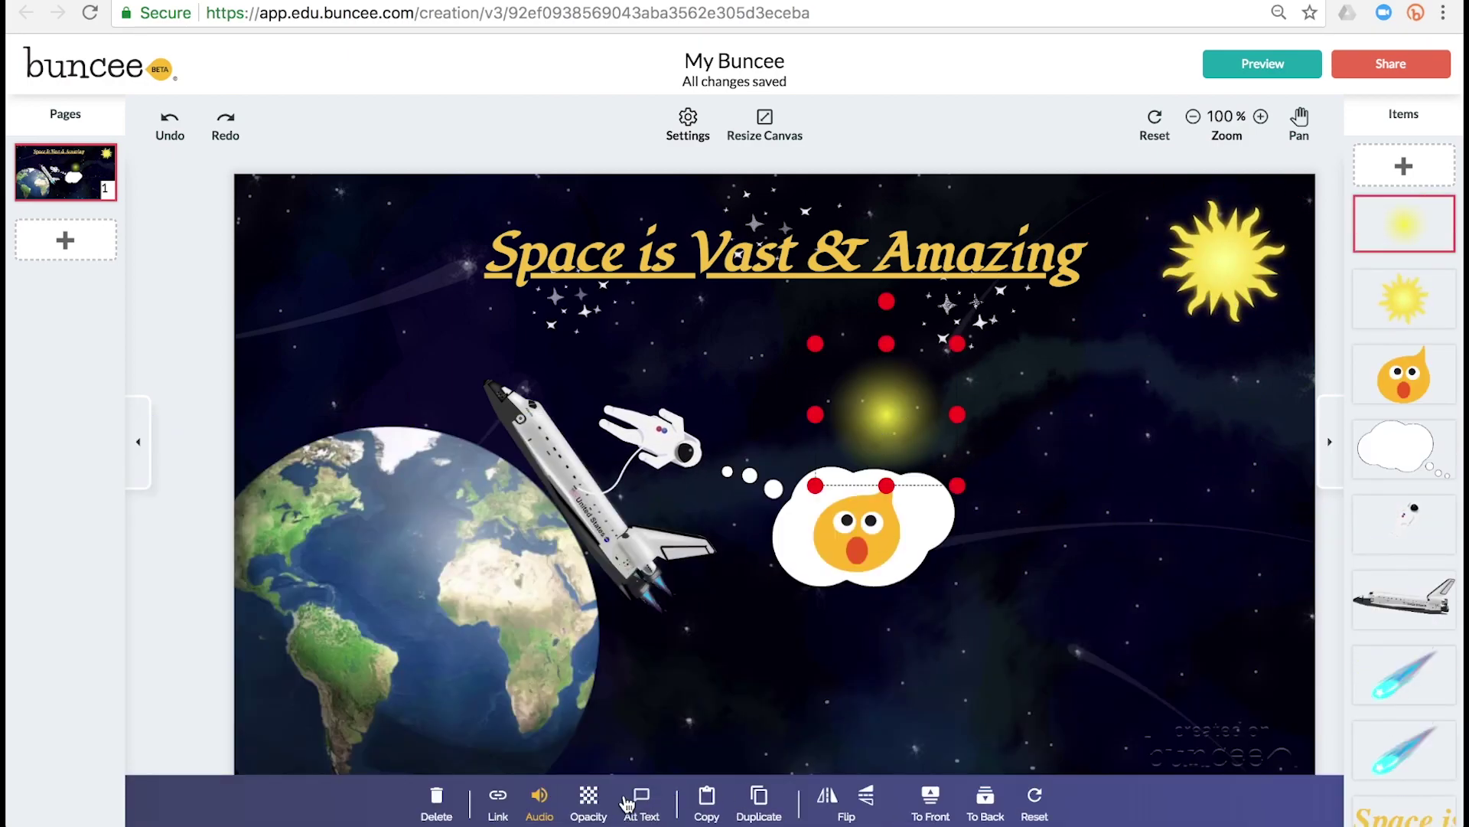
drag(824, 482, 578, 727)
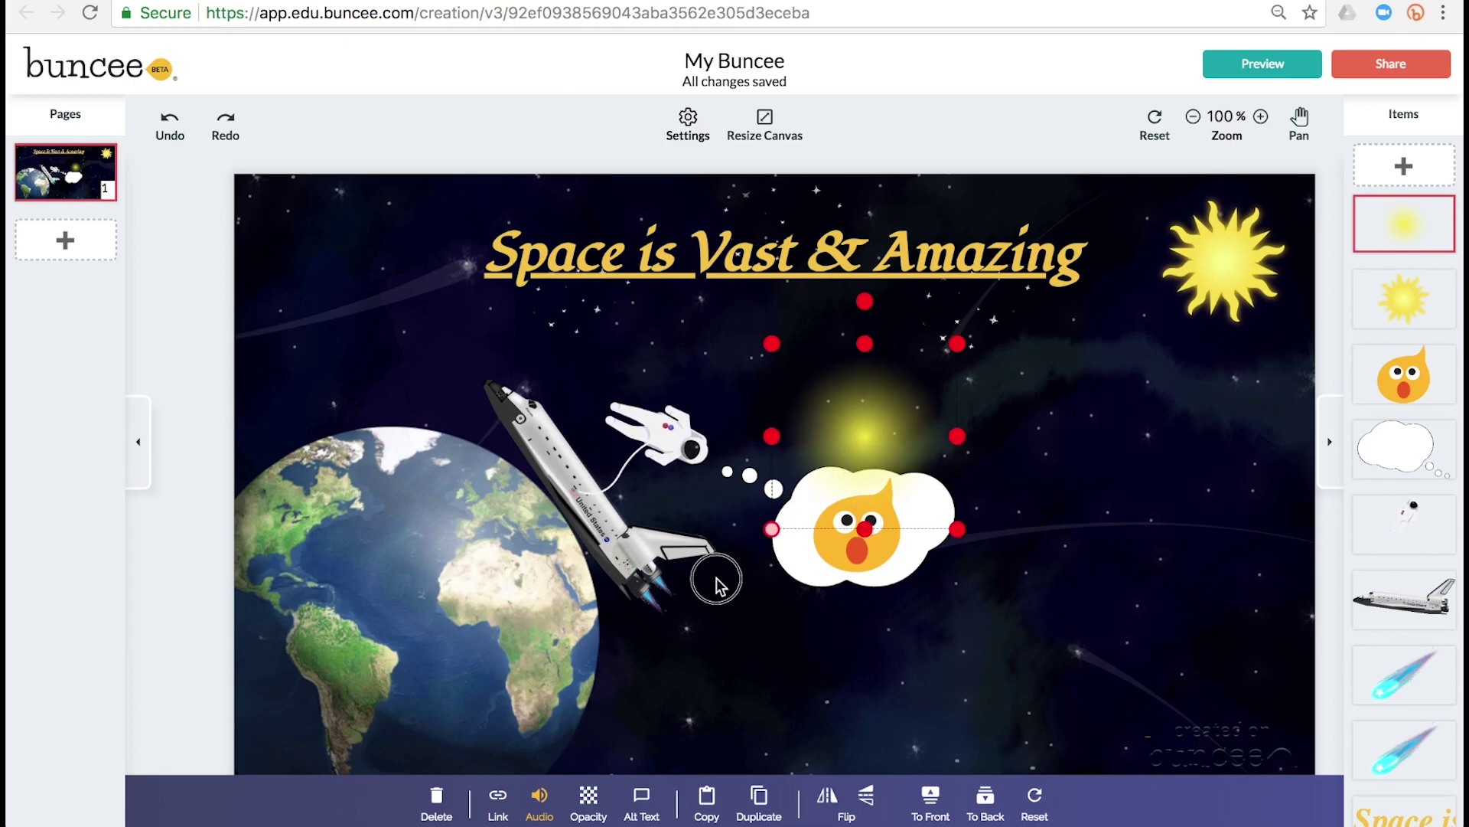
click(760, 807)
mouse_move(953, 607)
mouse_down()
mouse_move(1125, 328)
mouse_move(1231, 280)
mouse_up()
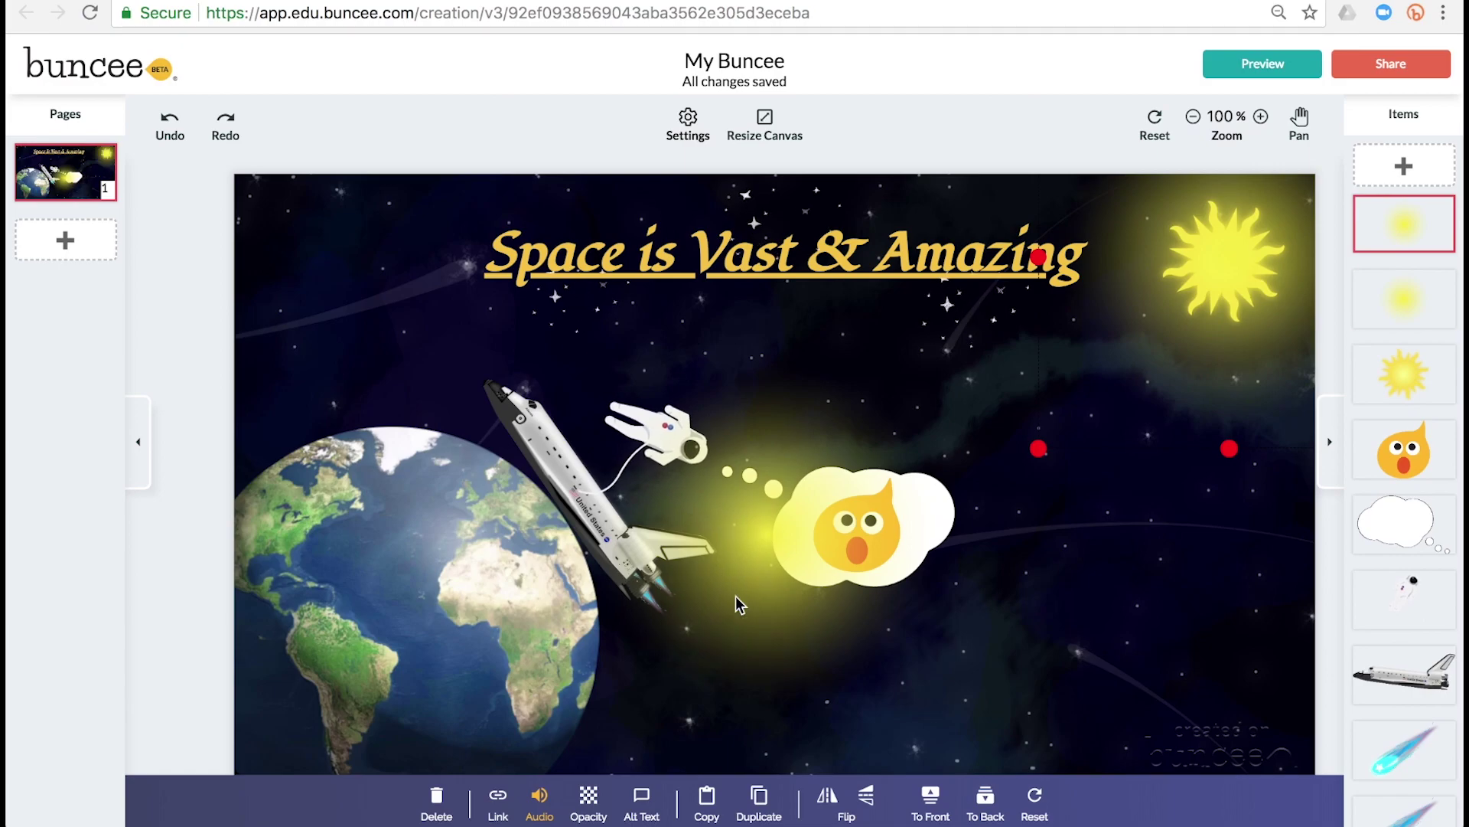
drag(804, 525, 1220, 339)
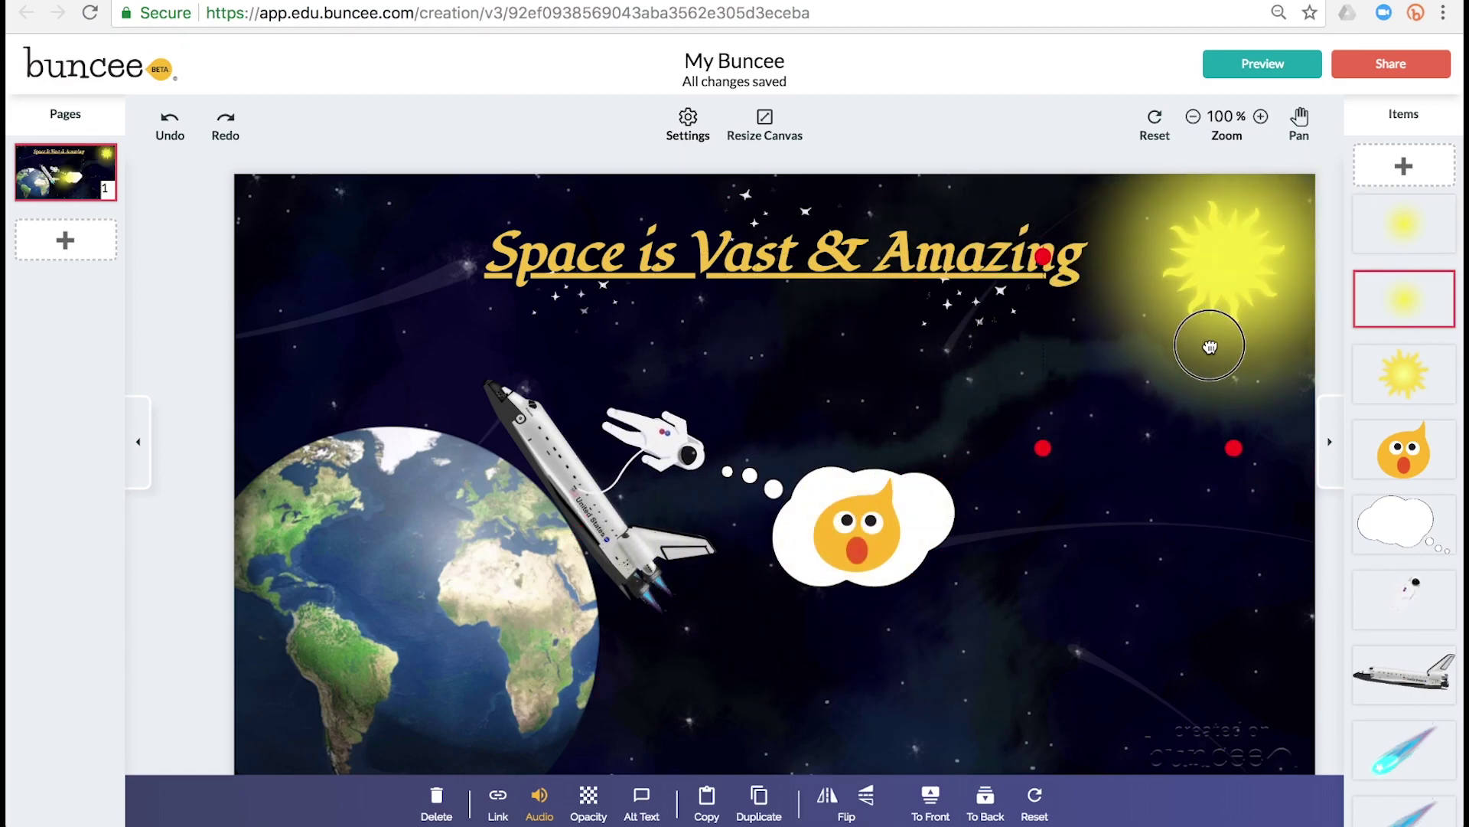
click(1109, 587)
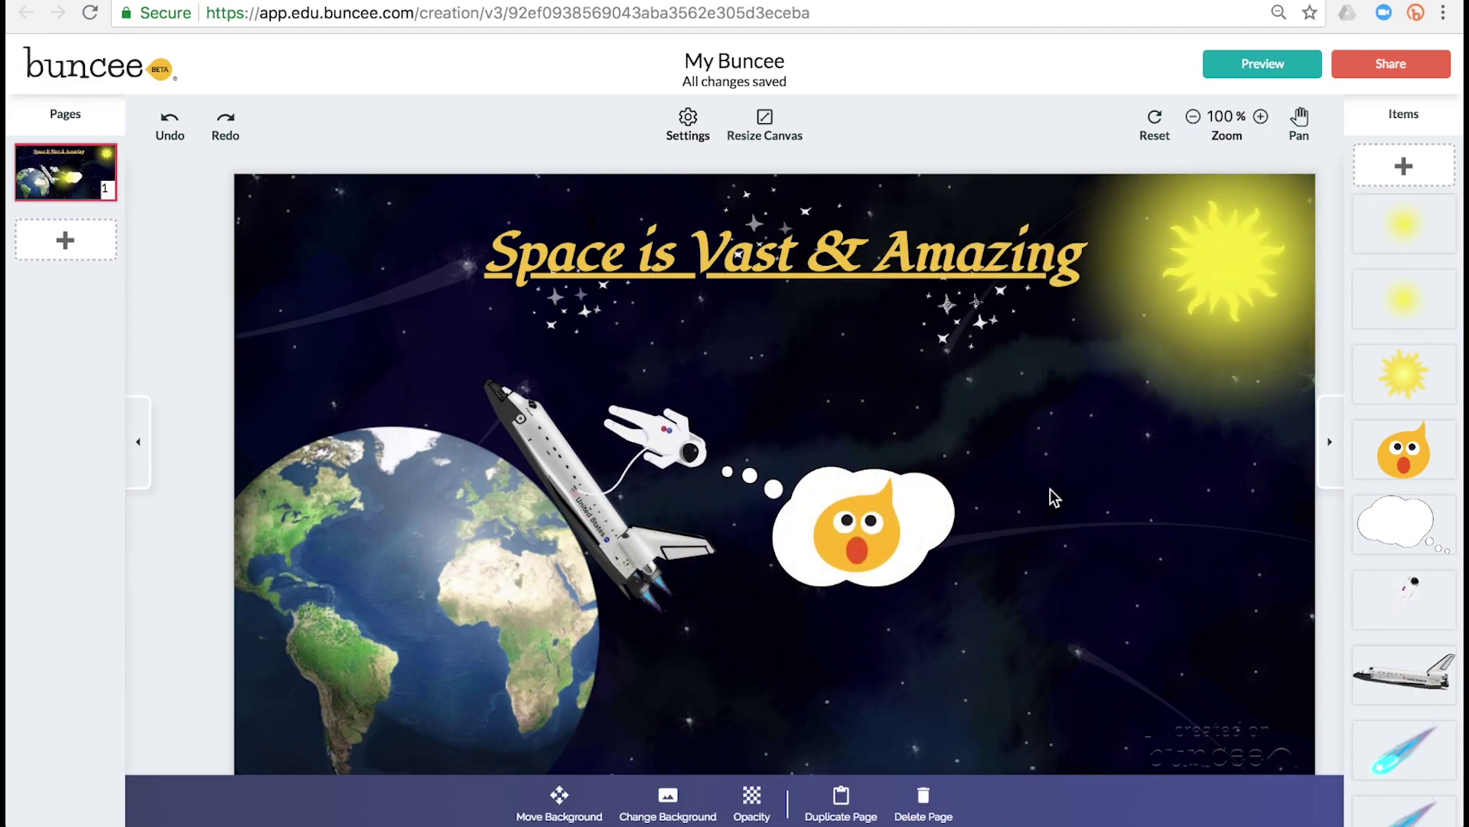
Record a webcam video, move it lower right and layer it below the thought bubble
click(1401, 168)
click(965, 692)
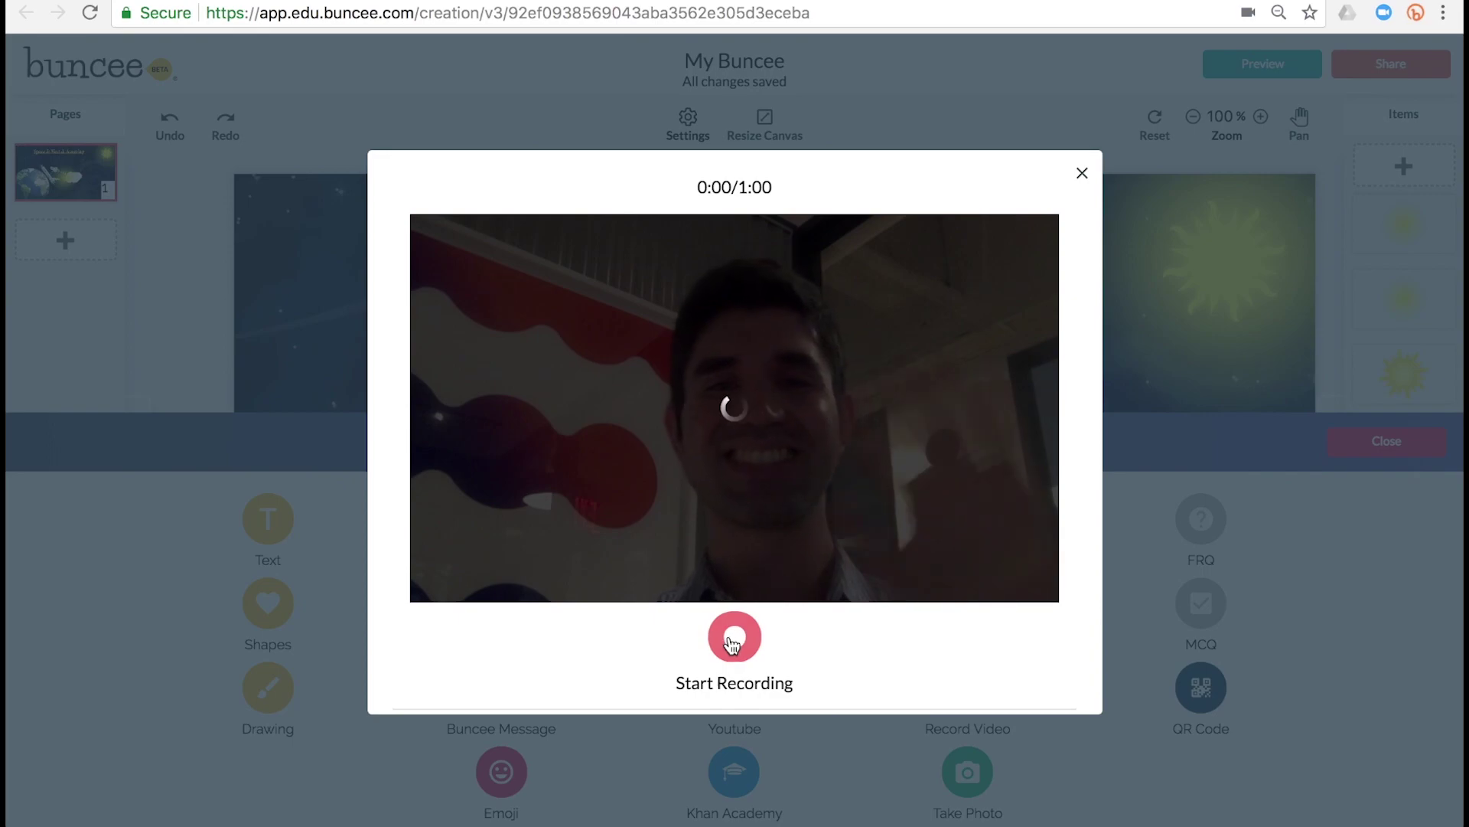
click(730, 640)
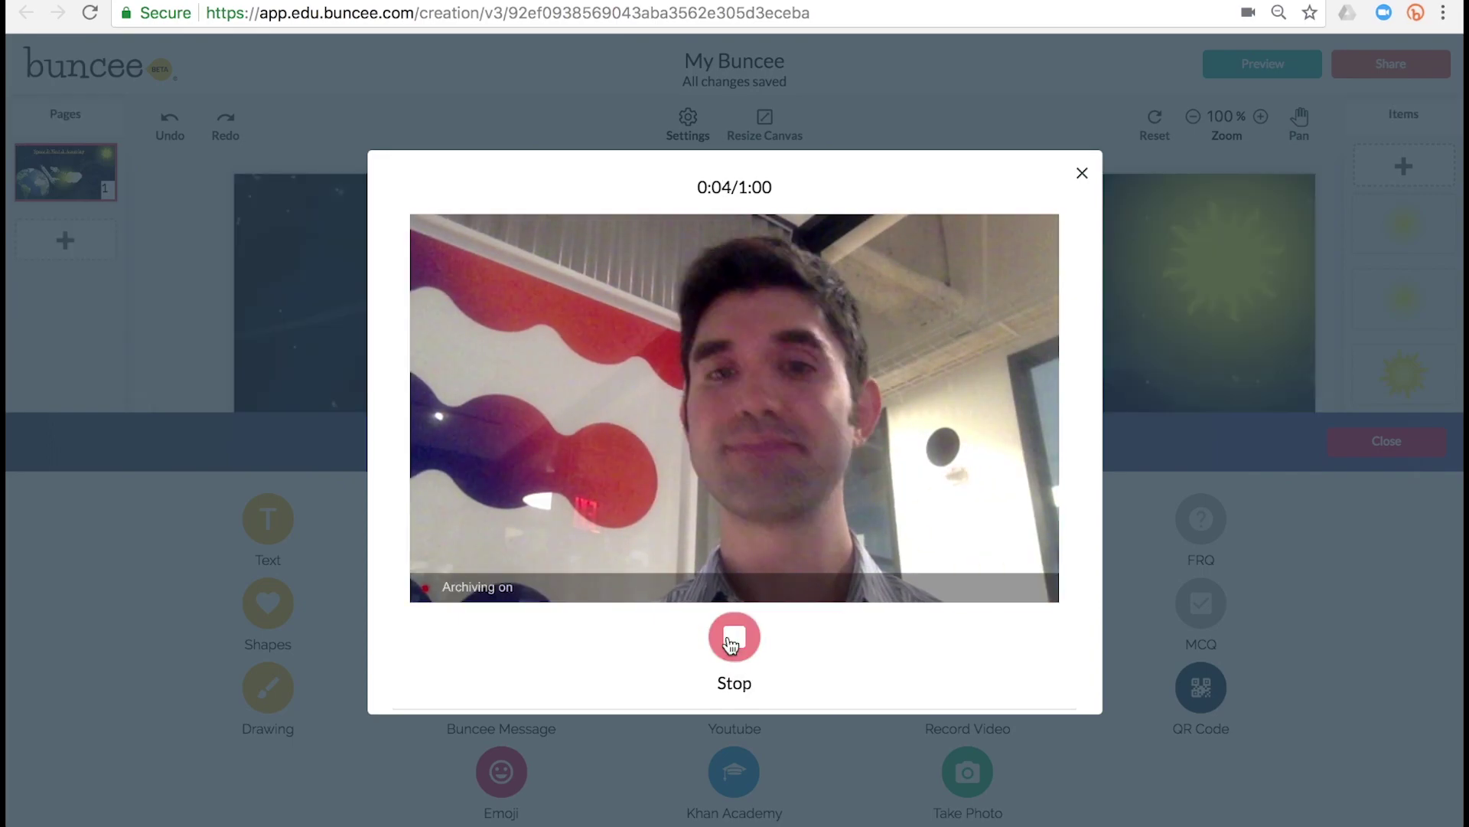
click(731, 641)
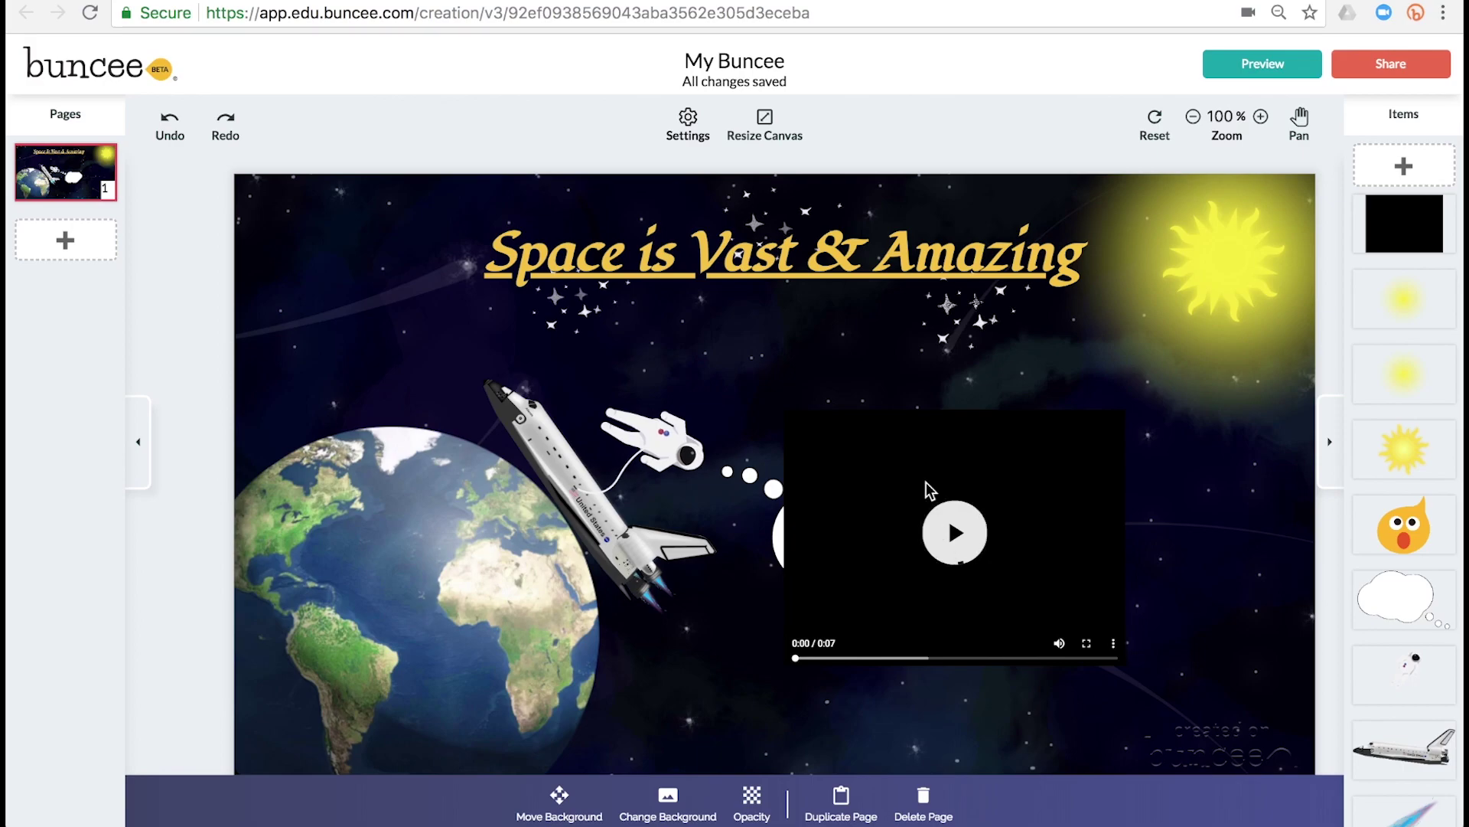
drag(972, 524, 1025, 559)
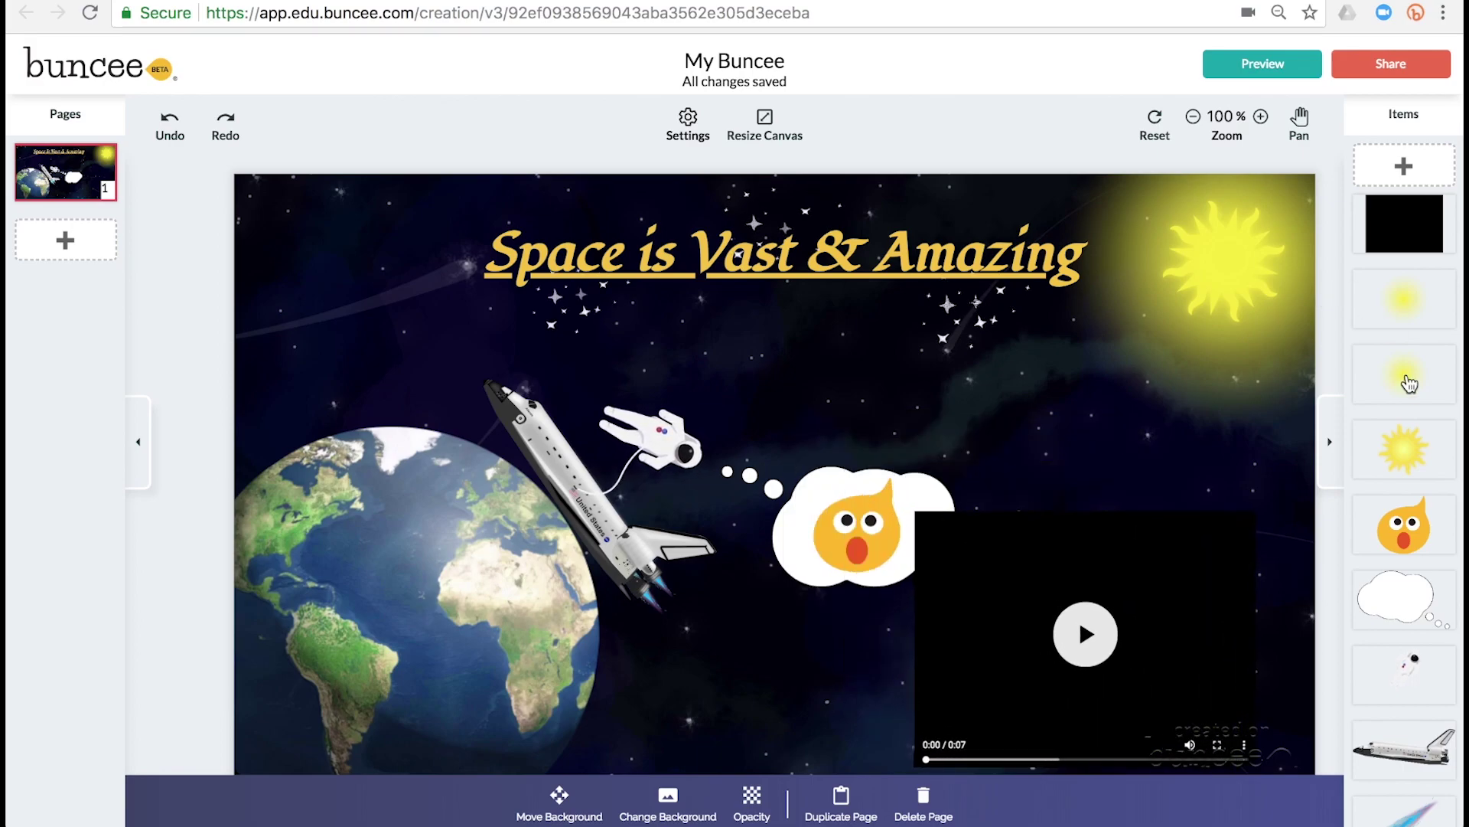
drag(1405, 254, 1406, 603)
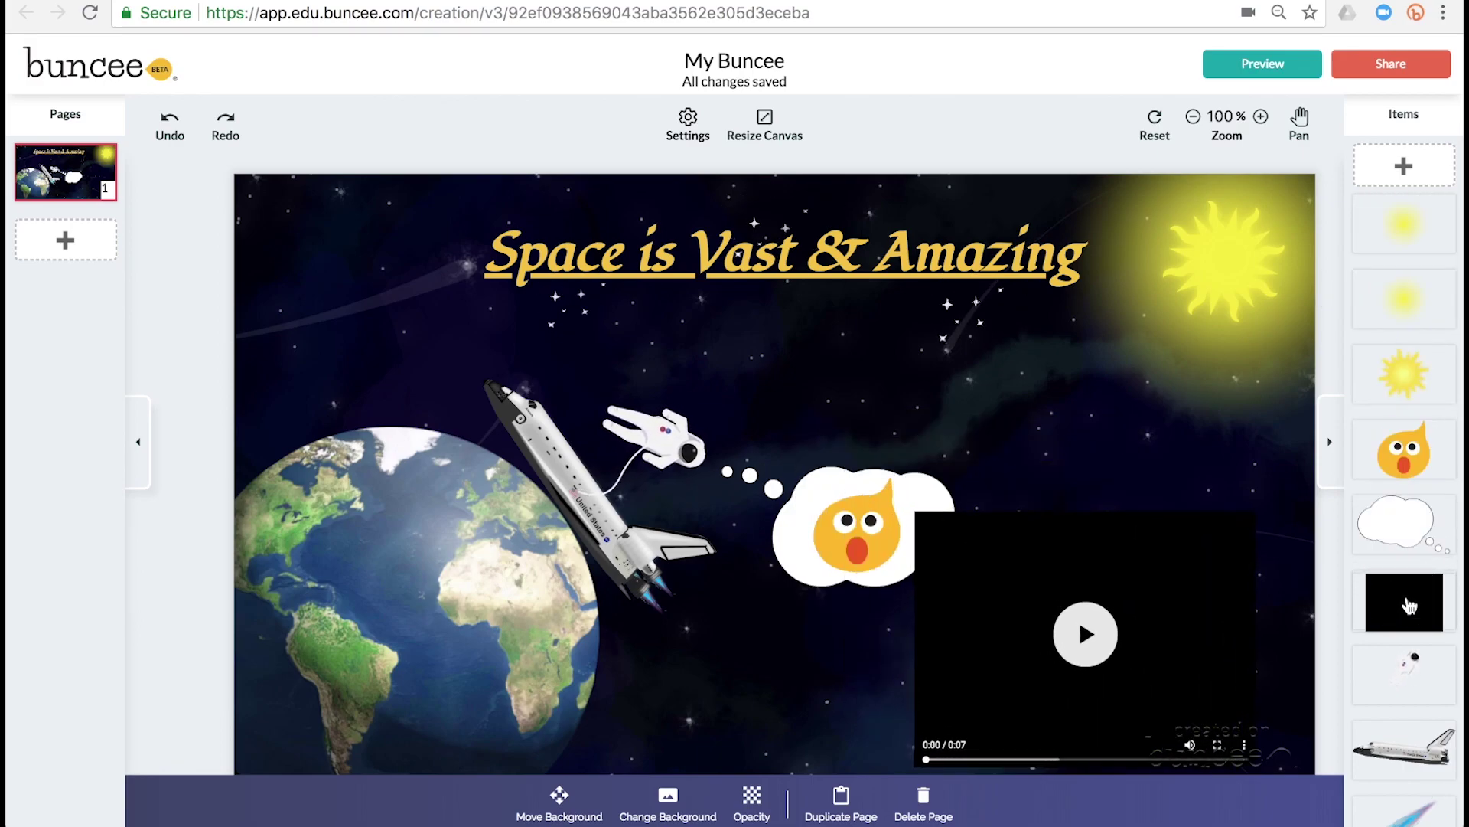
Snap a self-portrait with the webcam and move on to editing it
click(1388, 179)
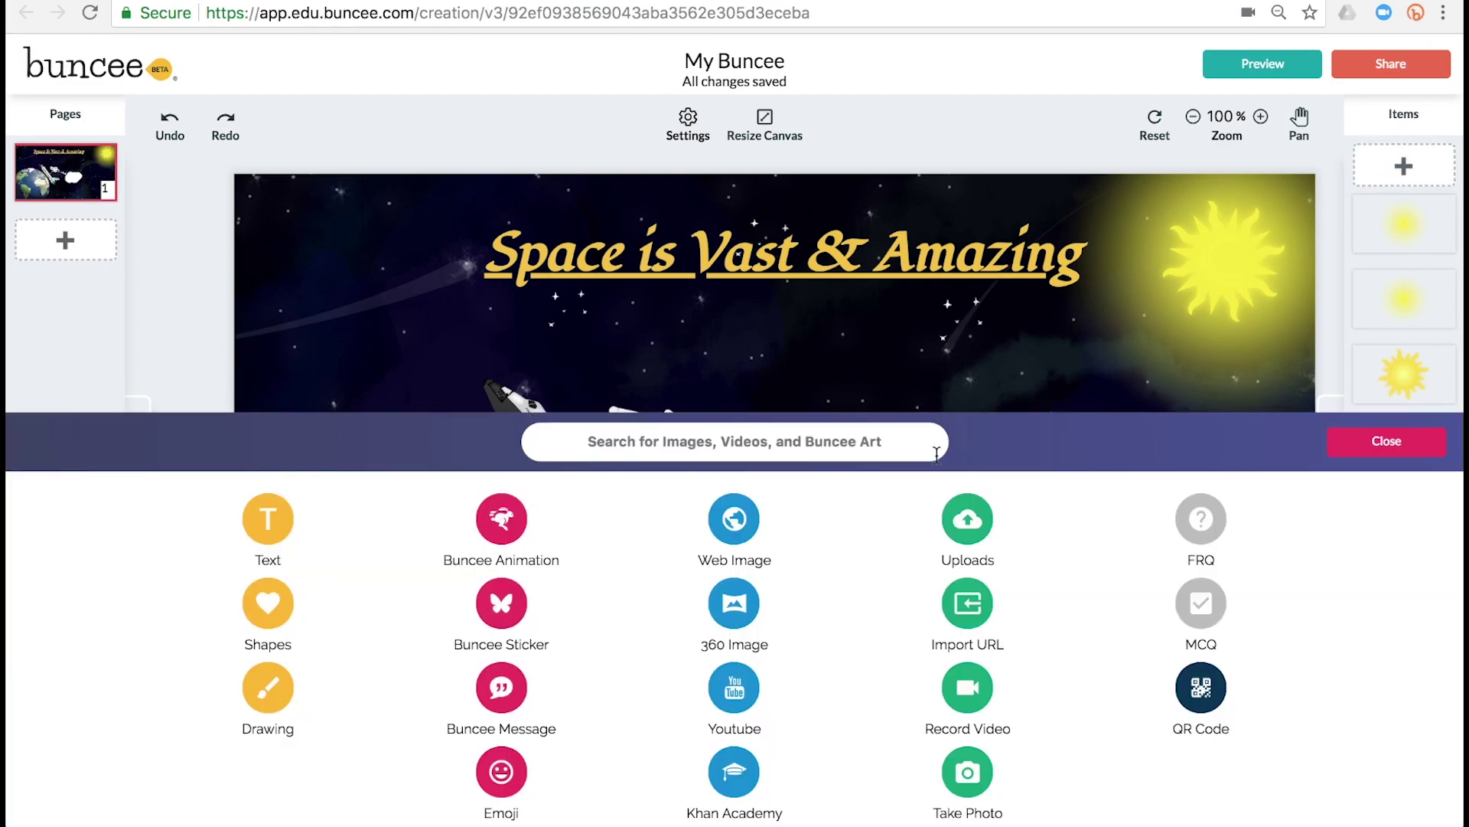
click(965, 767)
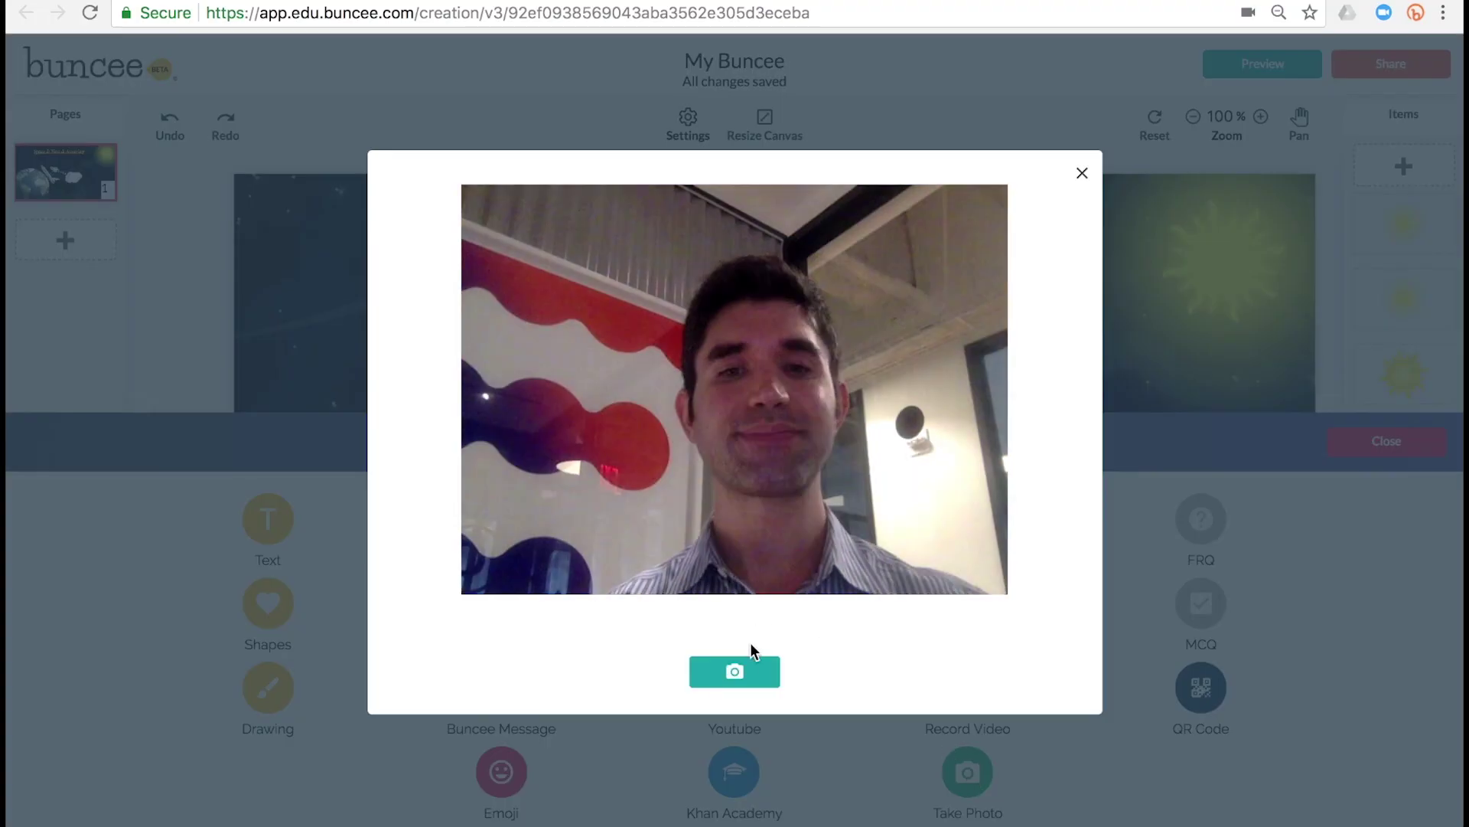
click(735, 680)
click(995, 693)
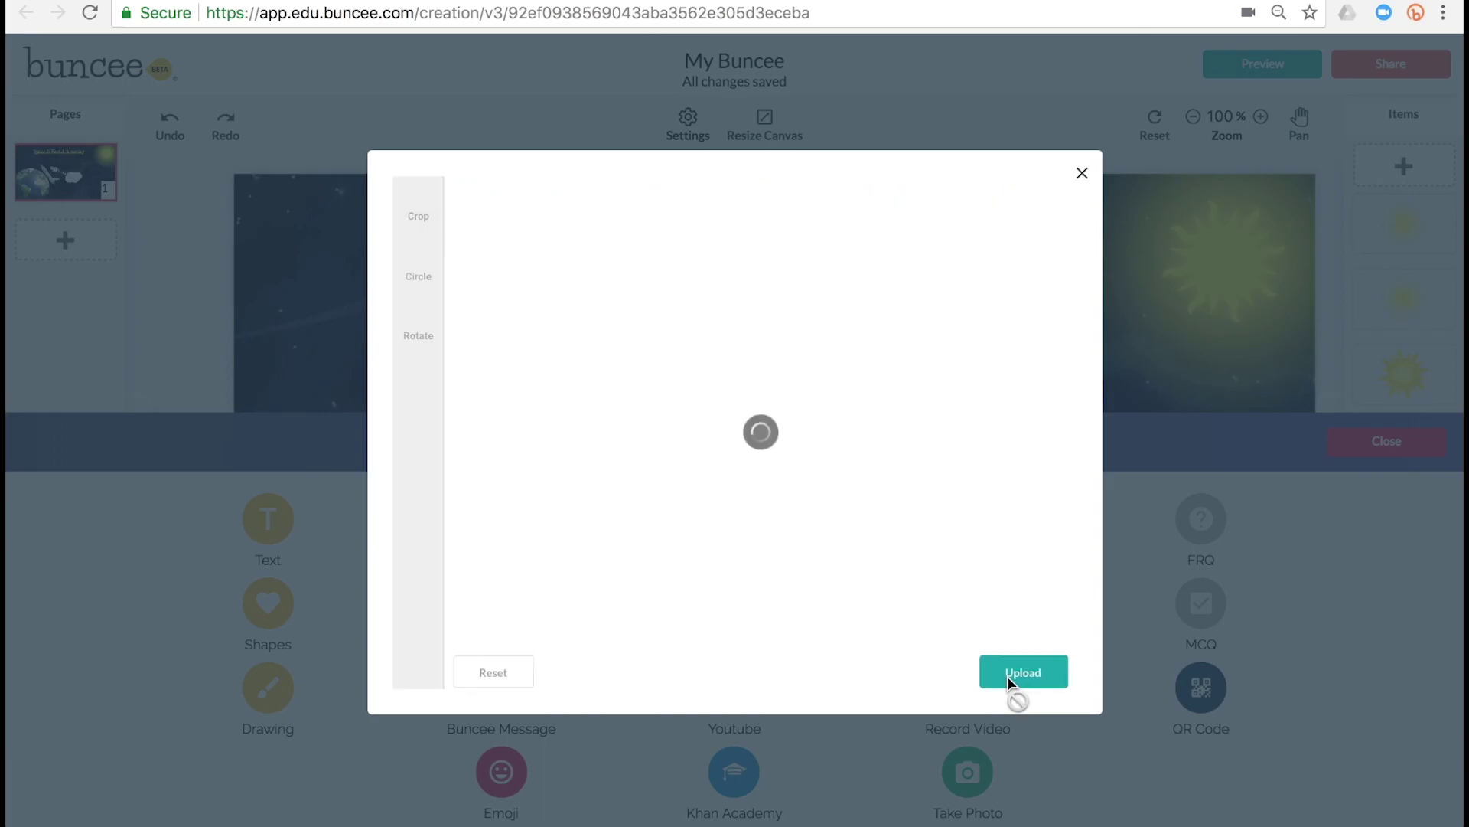
Trim the photo's left and top edges and shrink the crop, keeping it upright
click(419, 205)
drag(540, 256, 696, 279)
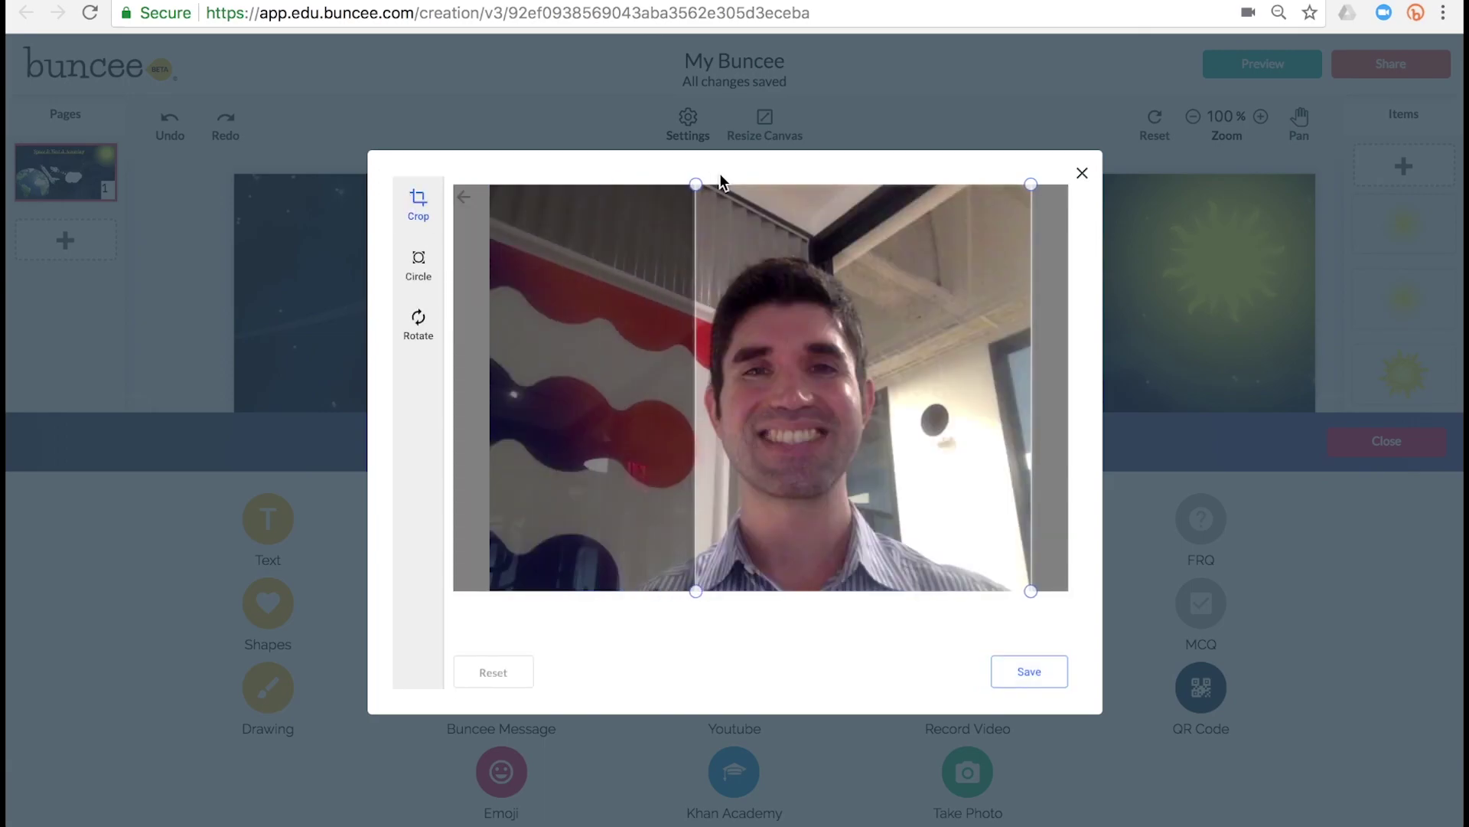
drag(721, 184, 722, 259)
click(418, 322)
click(483, 433)
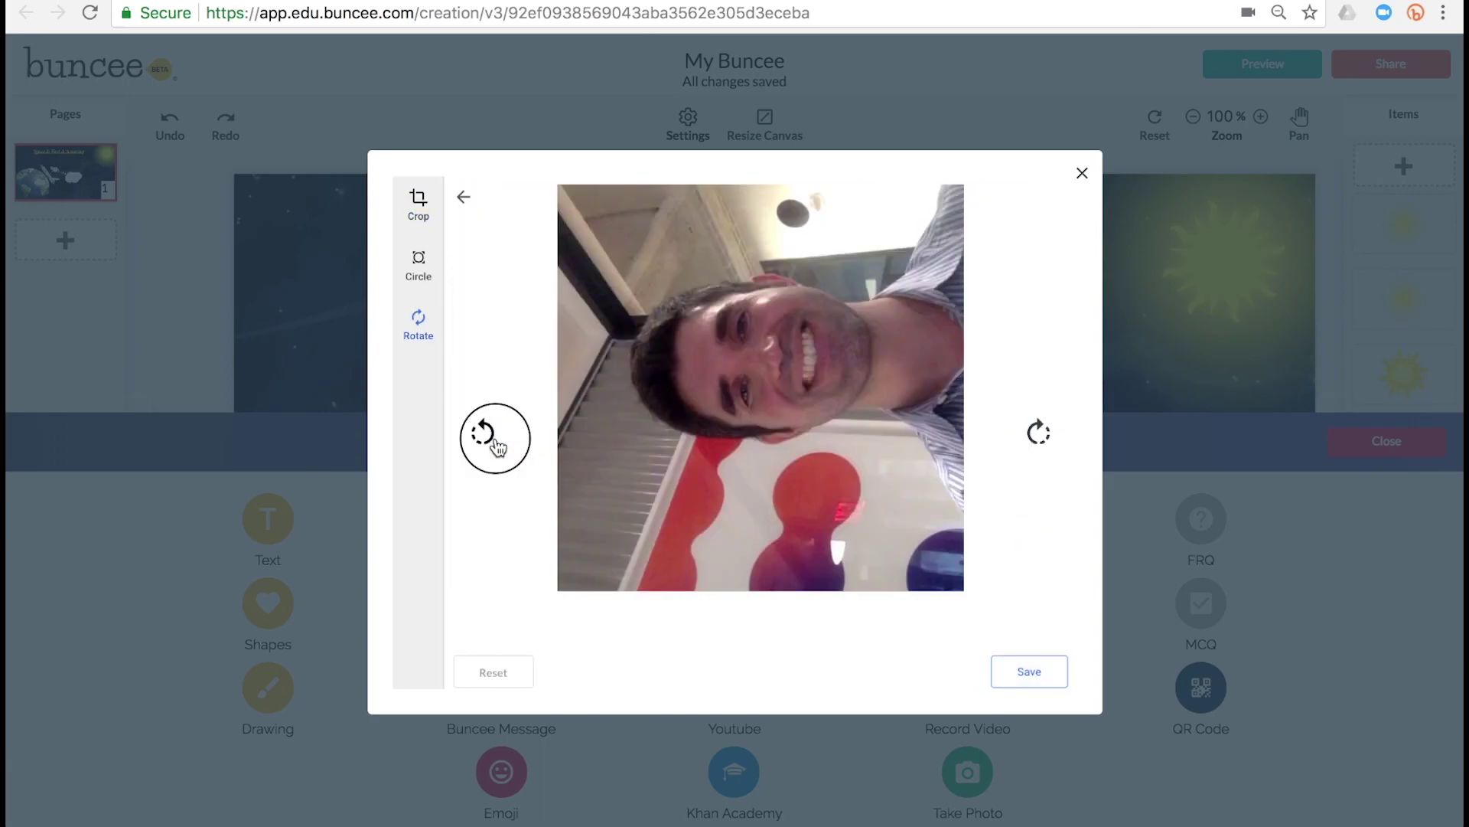
click(419, 265)
mouse_move(575, 203)
mouse_down()
mouse_move(715, 341)
mouse_move(684, 316)
mouse_up()
Crop the photo to a circle centred on the face and upload it
click(418, 321)
click(418, 267)
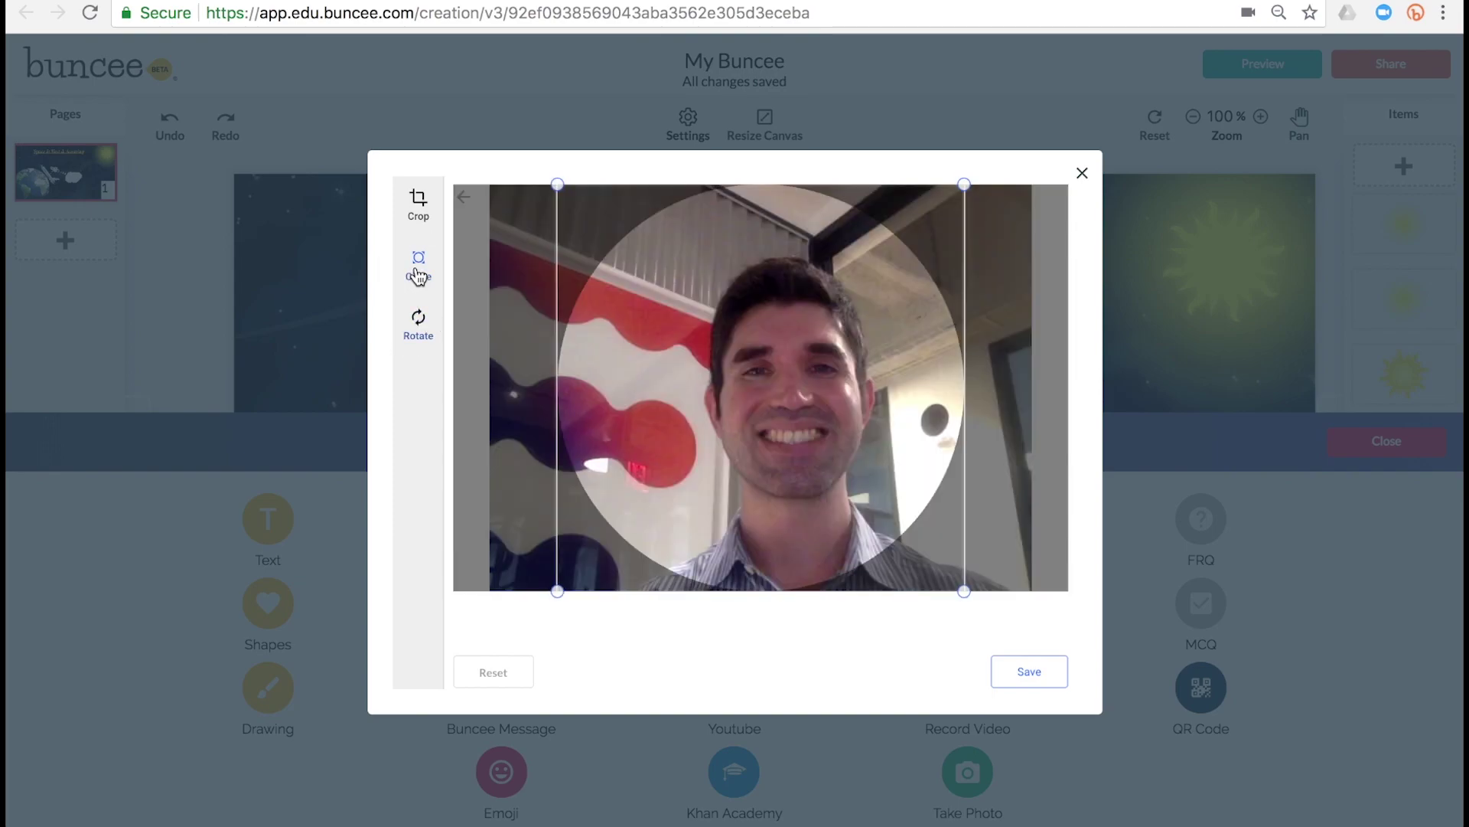
drag(550, 181, 711, 317)
drag(789, 394, 762, 356)
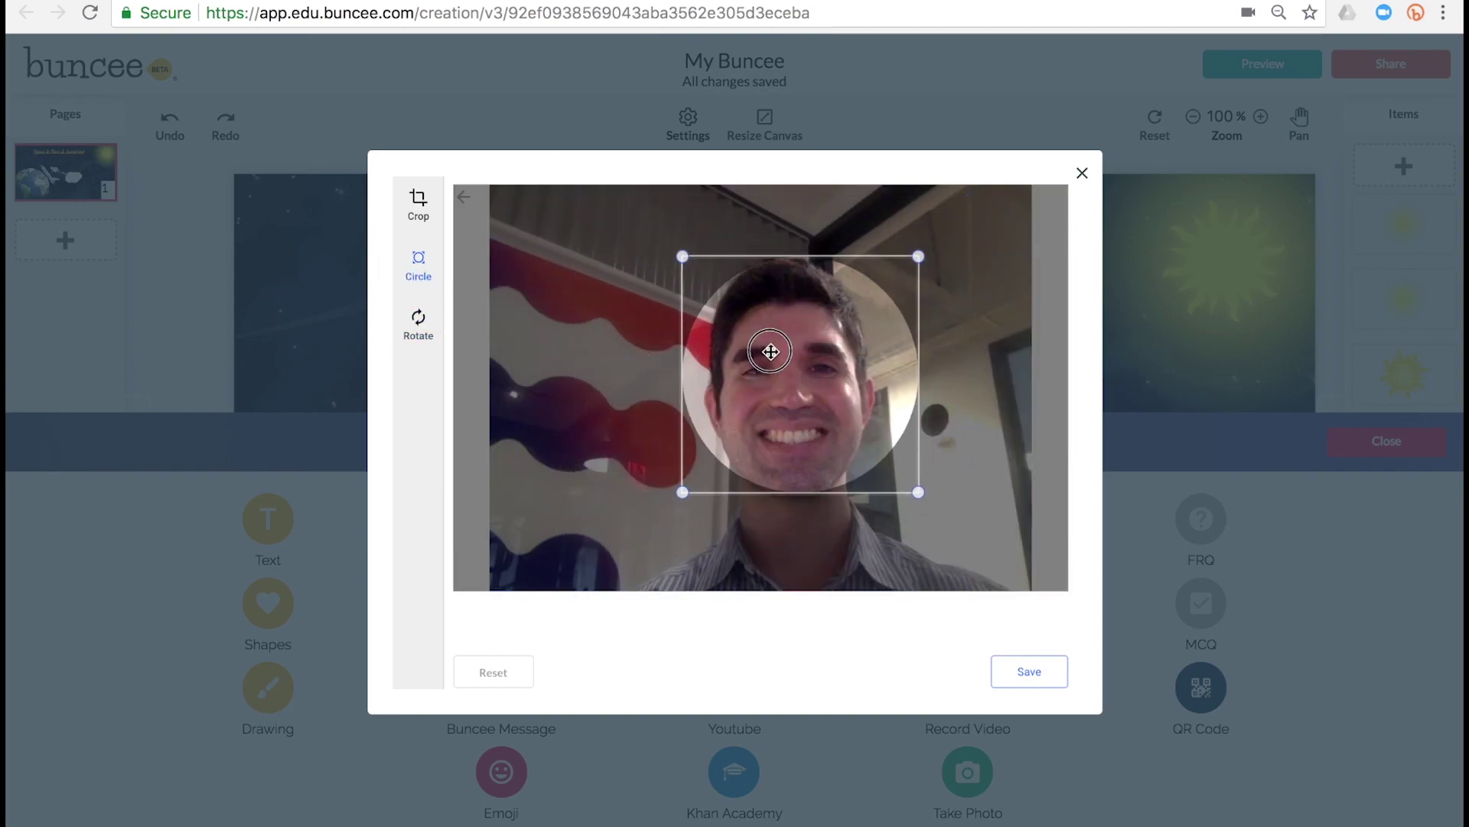
click(1014, 672)
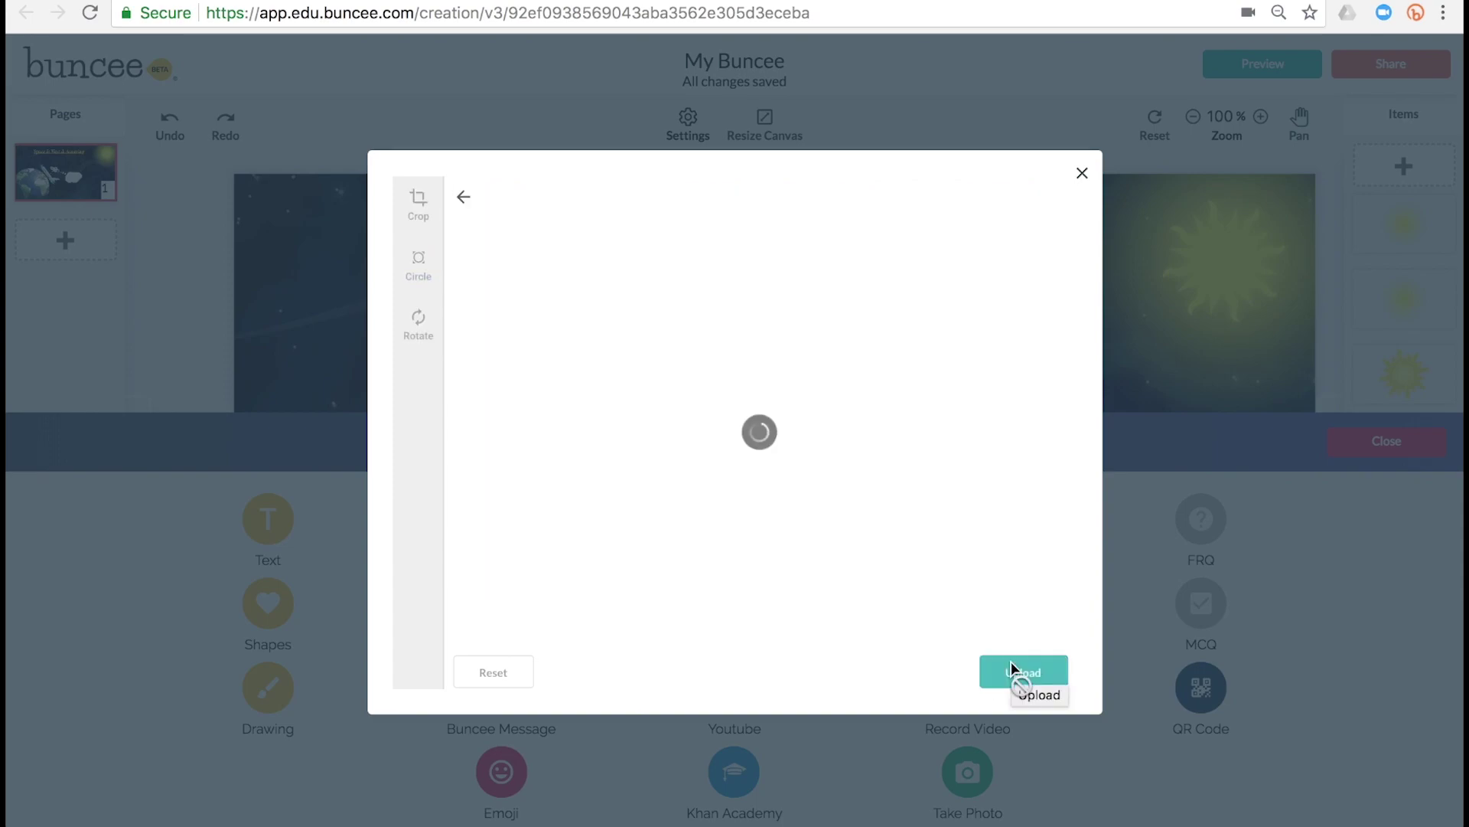
click(1023, 674)
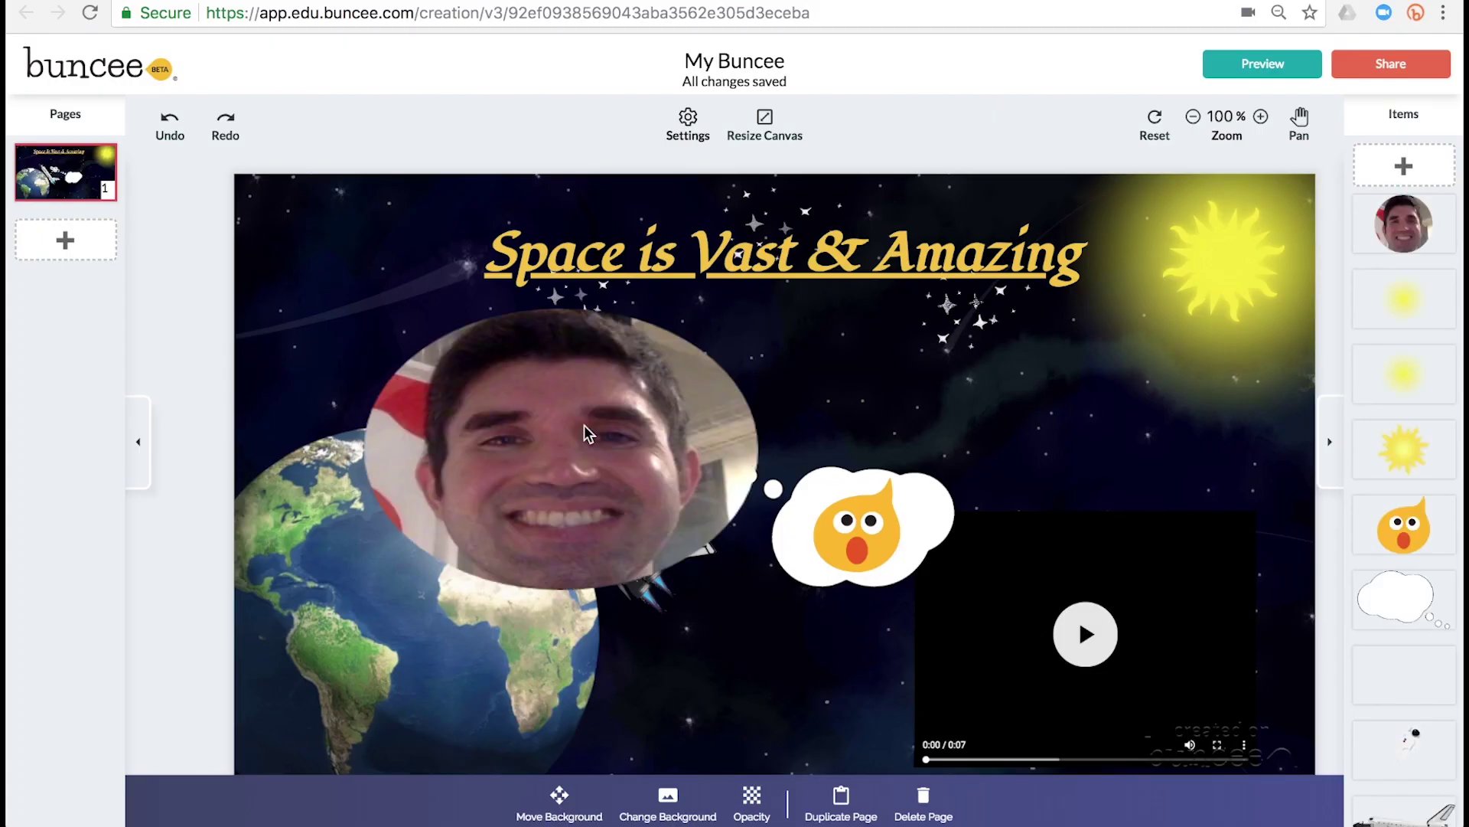
click(564, 348)
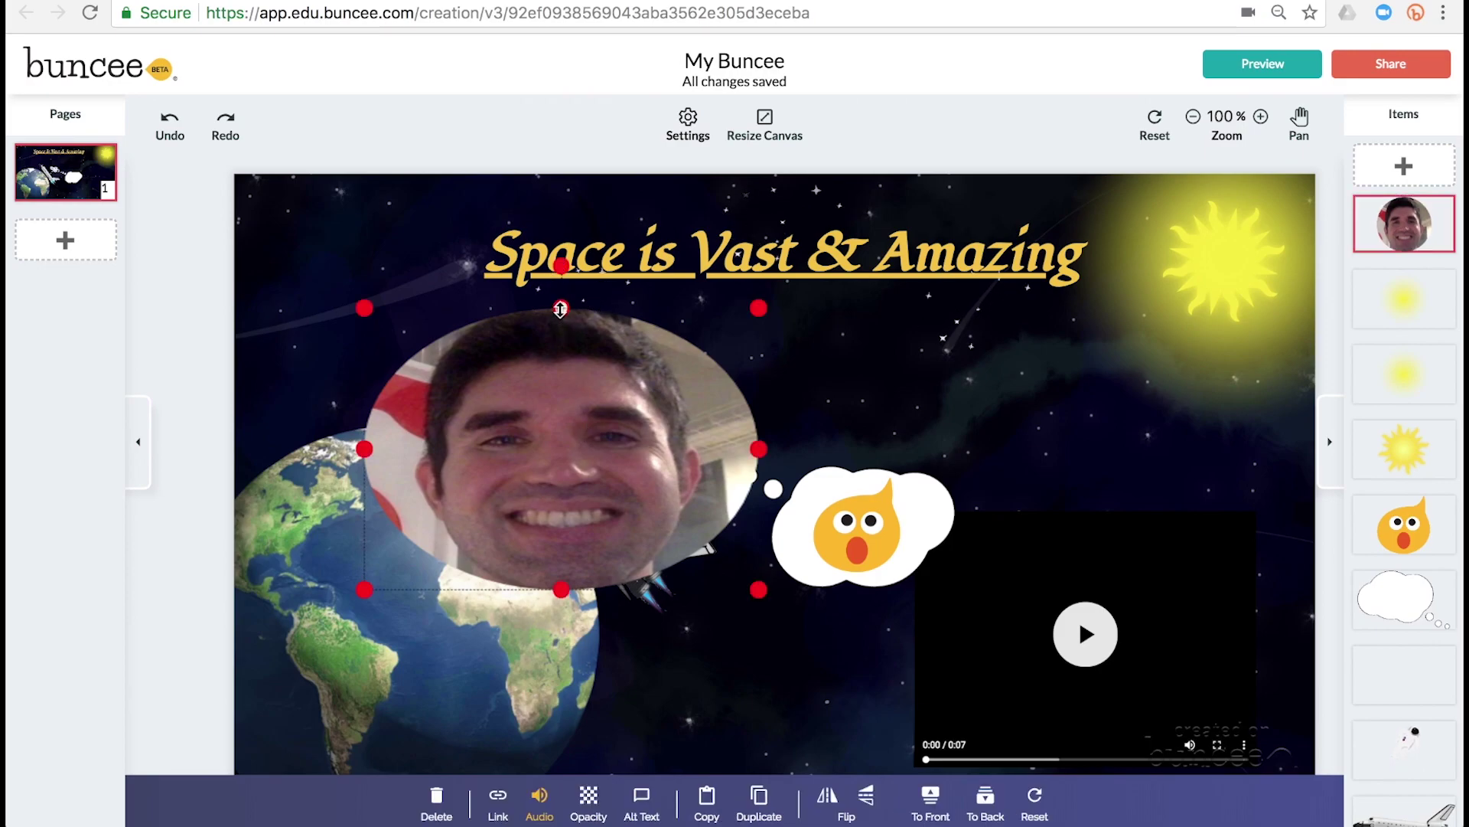
Make the self-portrait round, shrink it to a tiny dot and place it on the Earth
drag(561, 308, 561, 191)
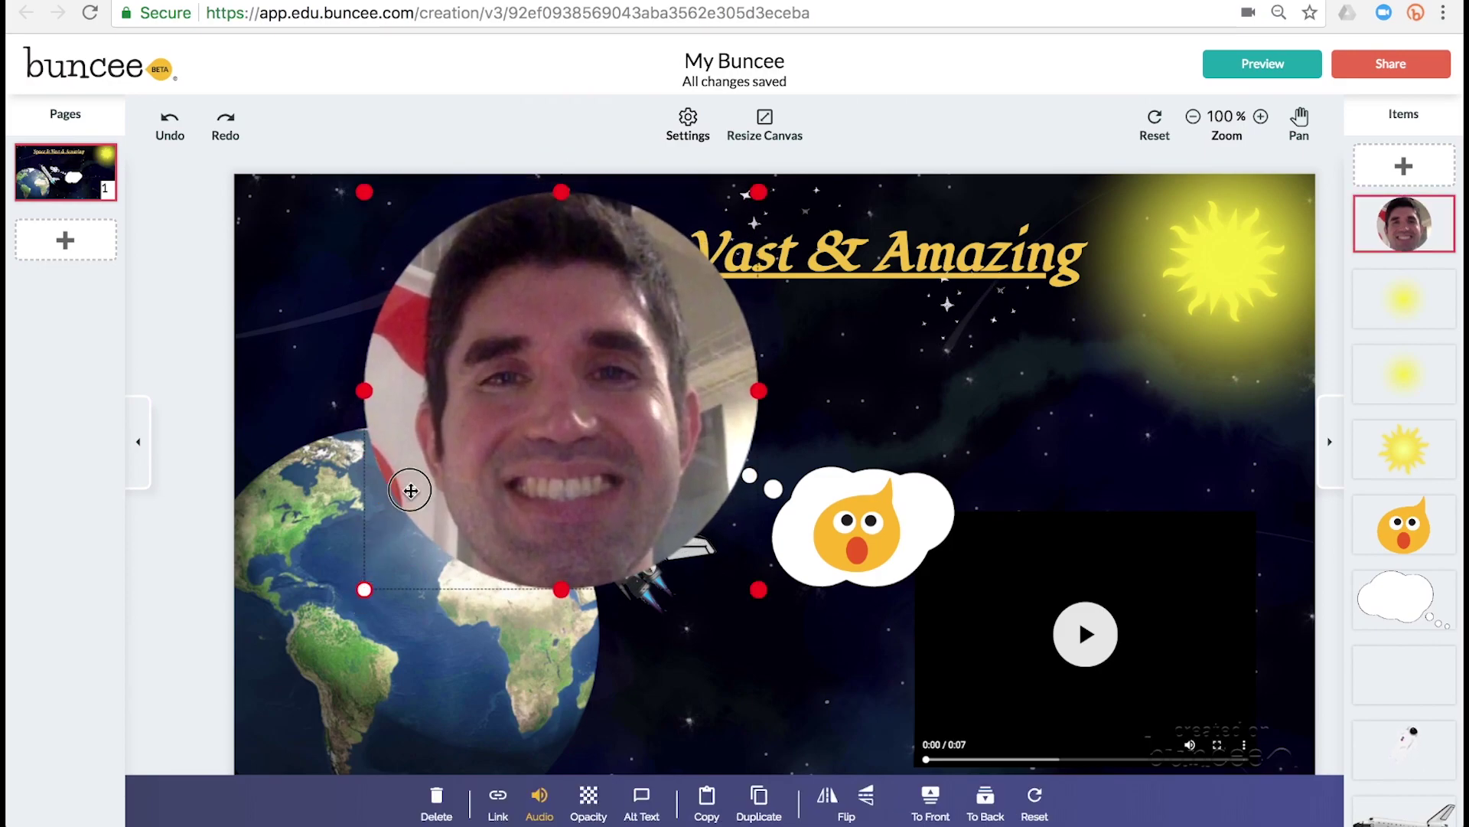
drag(363, 589, 626, 324)
mouse_move(720, 190)
mouse_down()
mouse_move(376, 540)
mouse_move(308, 535)
mouse_up()
click(386, 313)
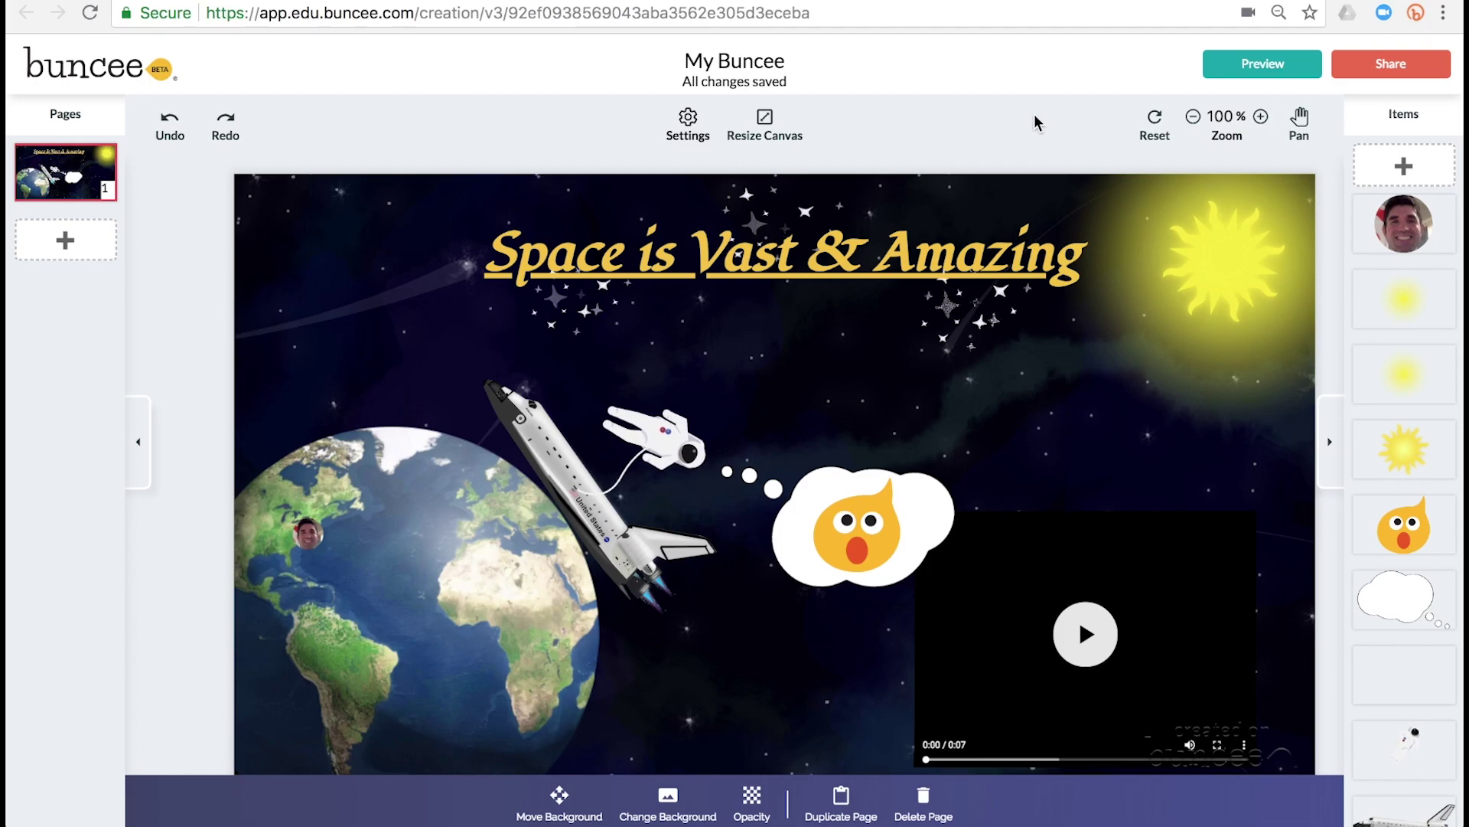
Start a new drawing and paint a thick orange wavy stroke below the title
click(1386, 175)
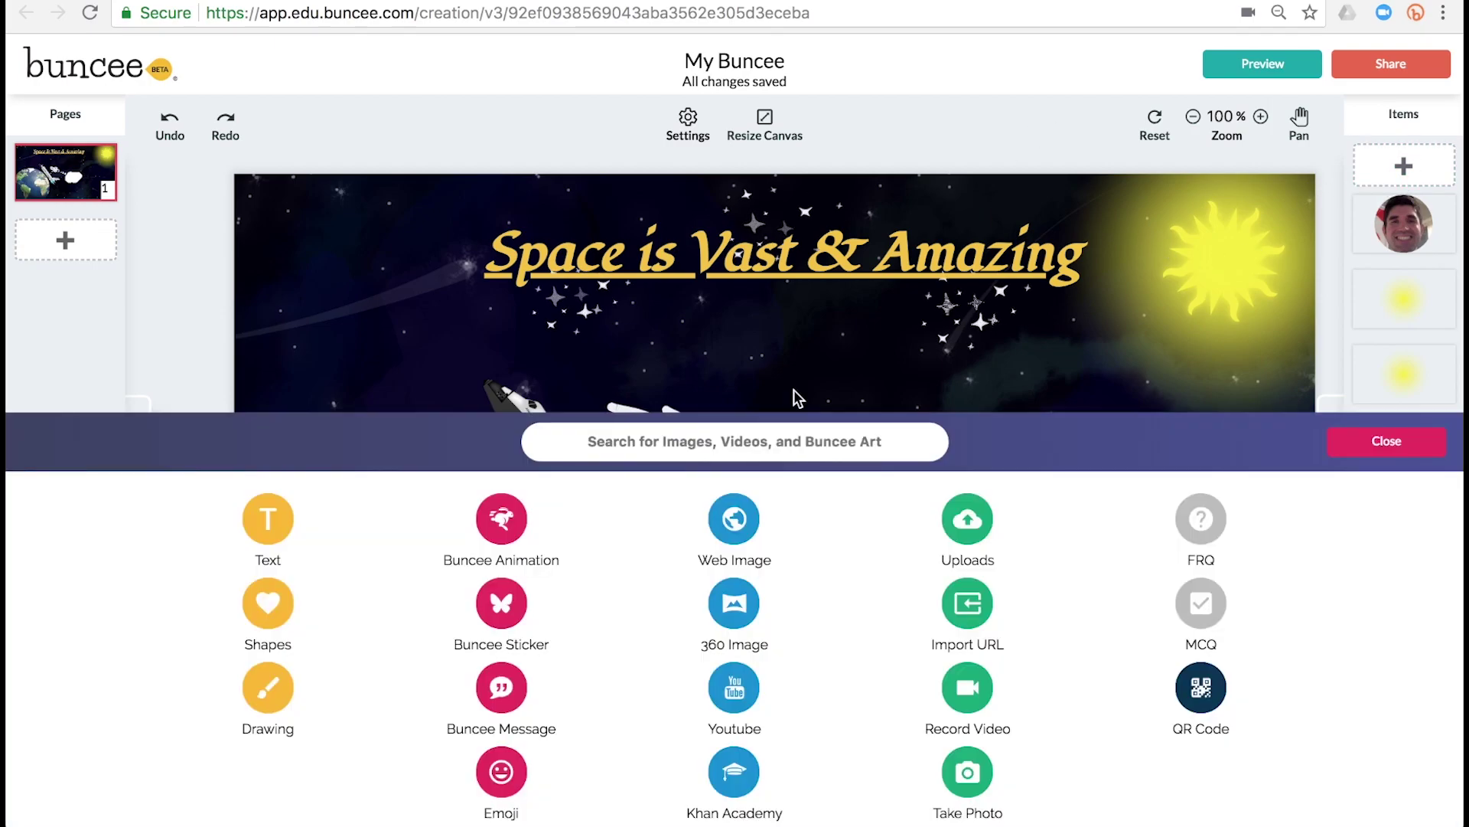
click(271, 686)
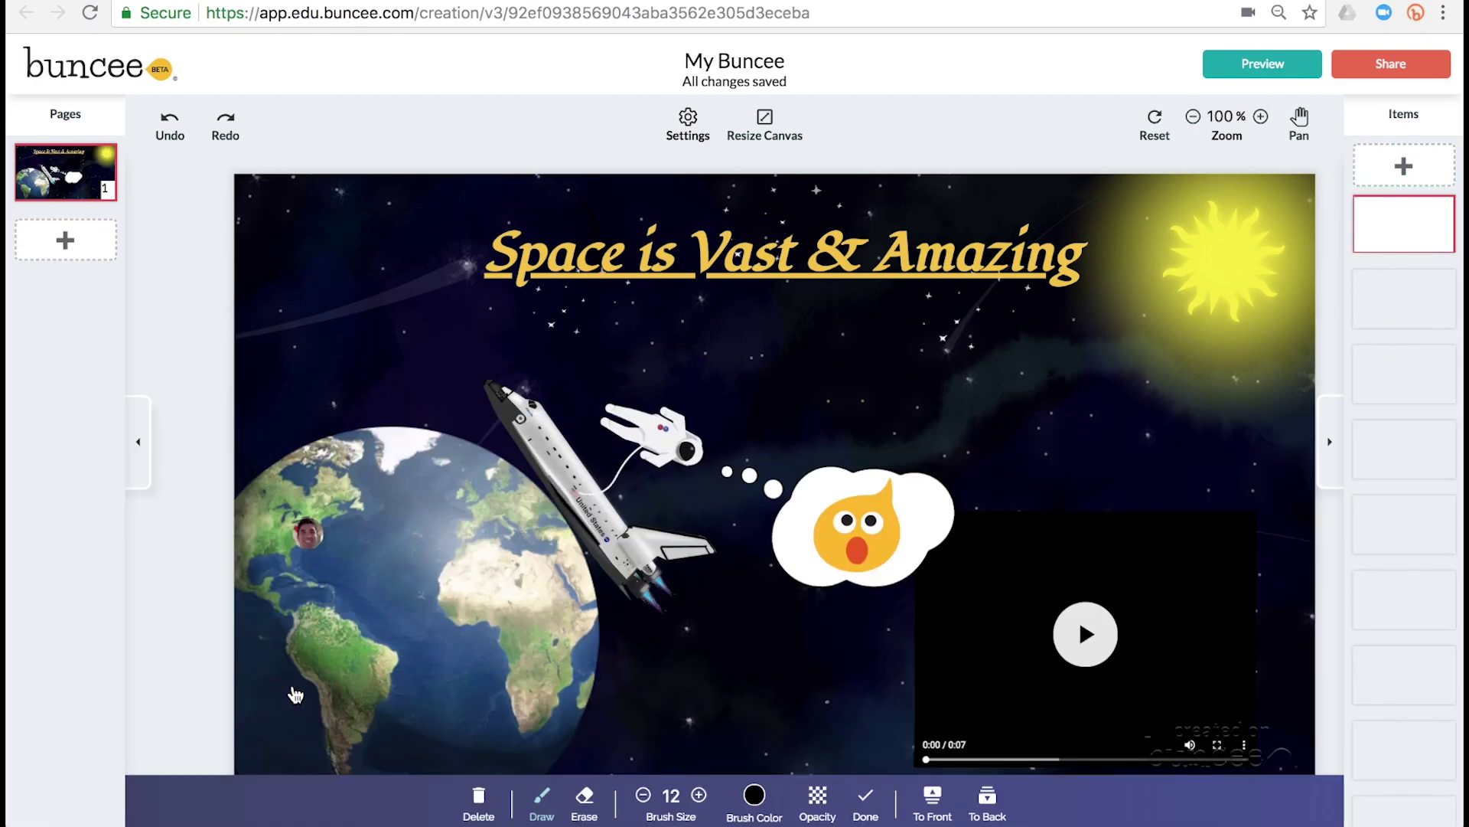
click(757, 797)
click(719, 607)
drag(267, 316, 629, 346)
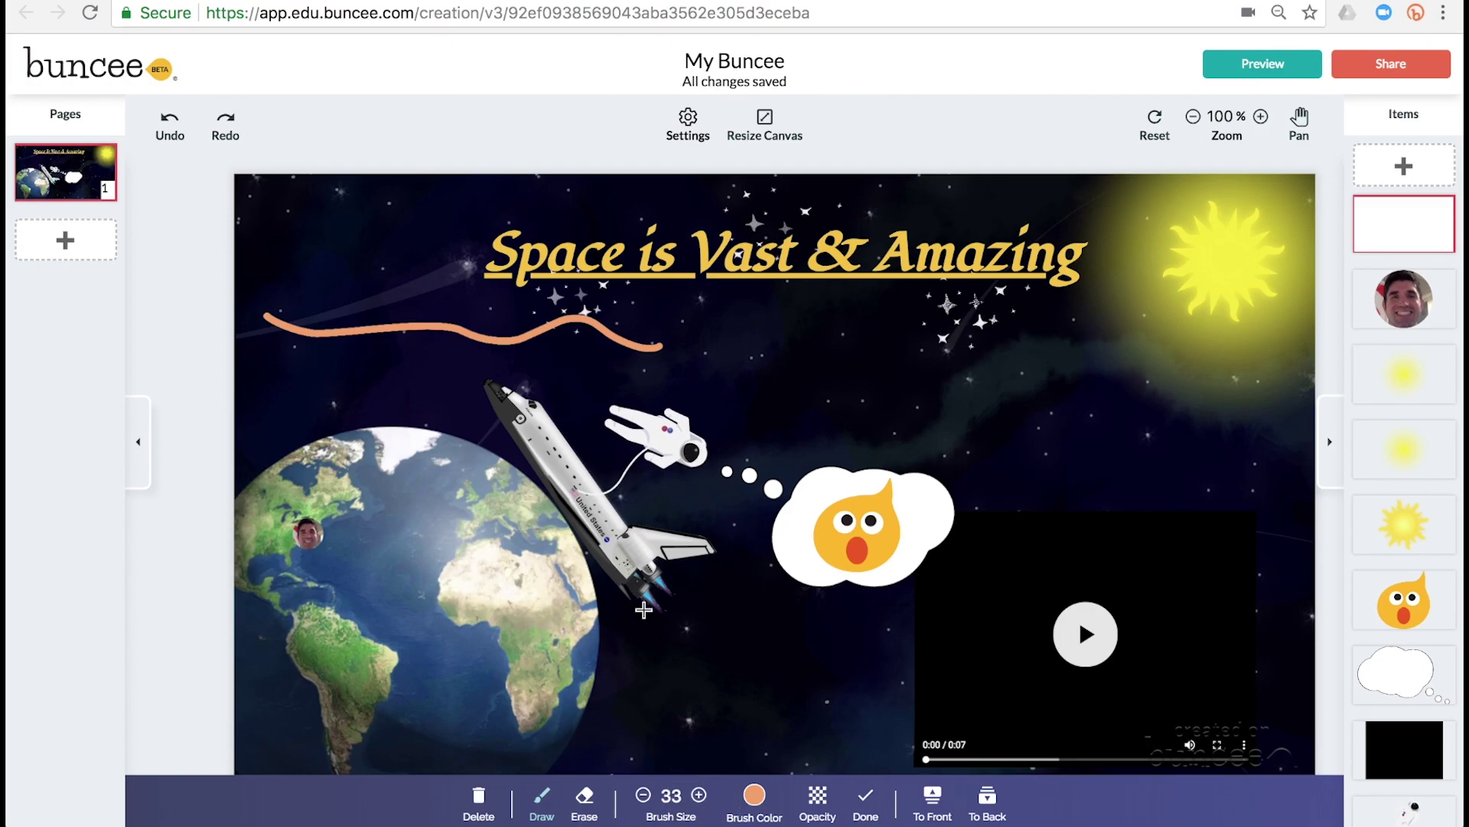
mouse_move(279, 311)
mouse_down()
mouse_move(302, 328)
mouse_move(633, 341)
mouse_up()
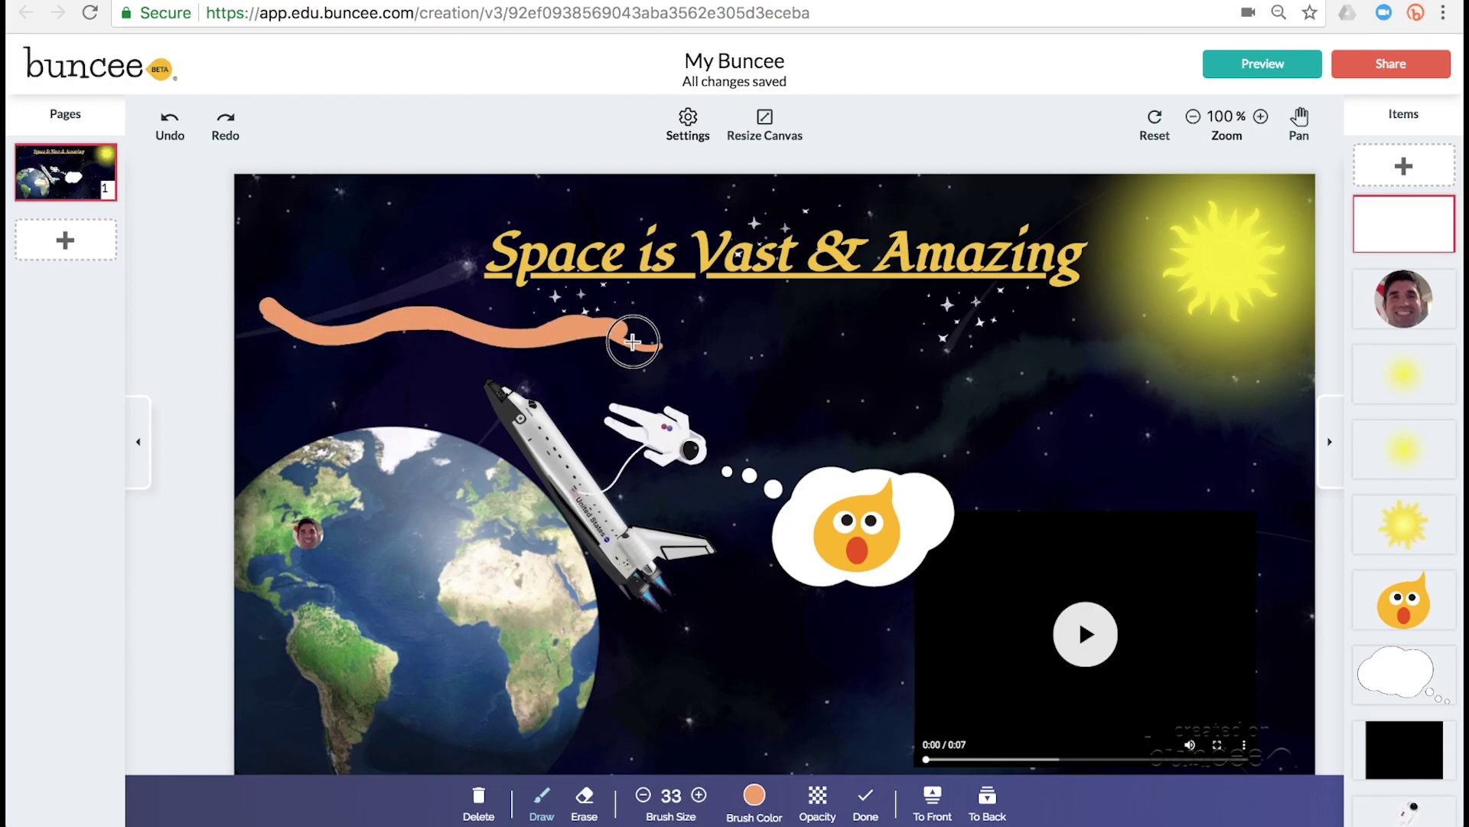
Set the brush stroke's opacity to 50% and finish the drawing
click(817, 801)
click(814, 750)
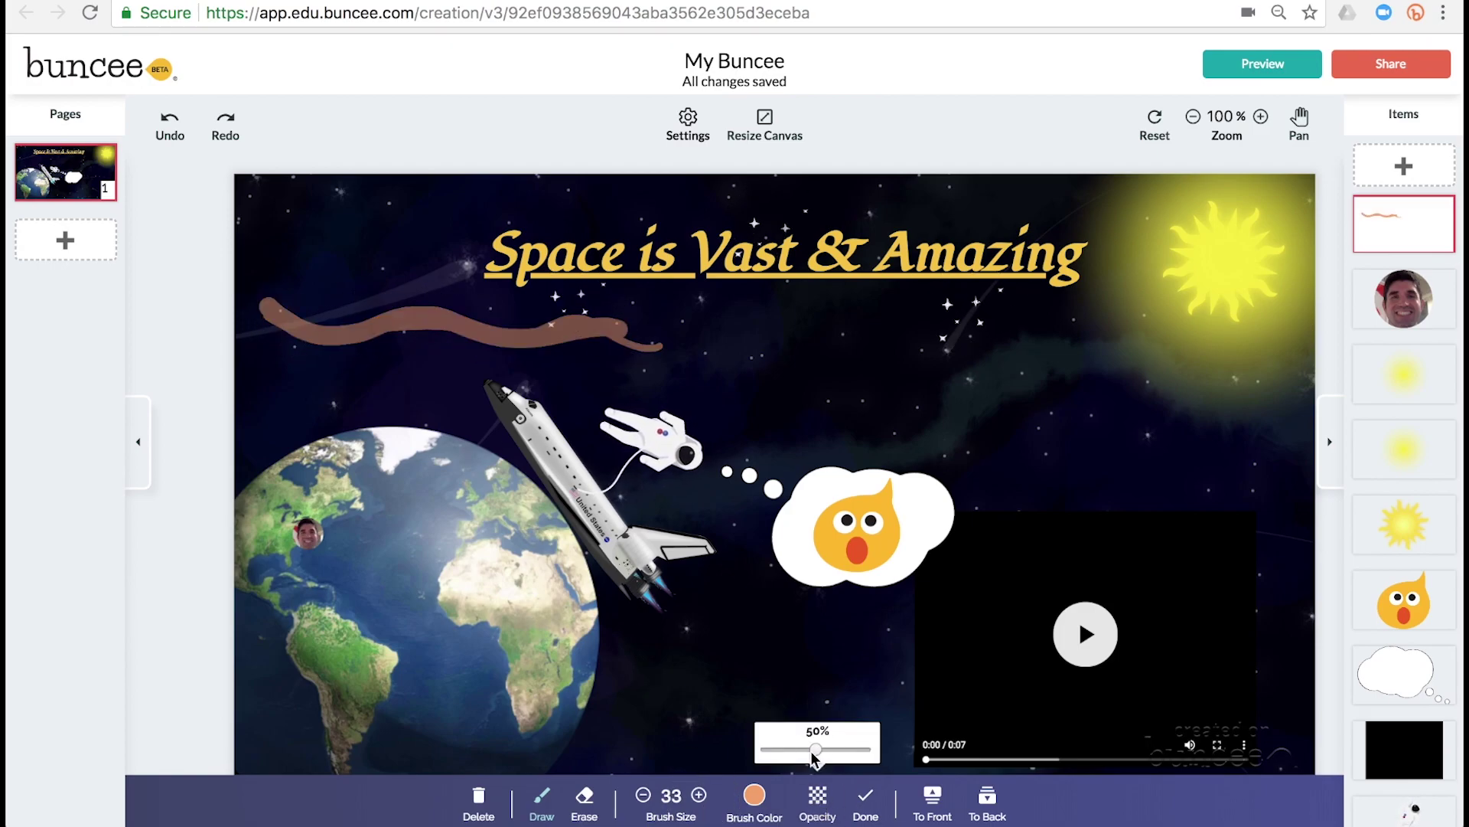
click(817, 801)
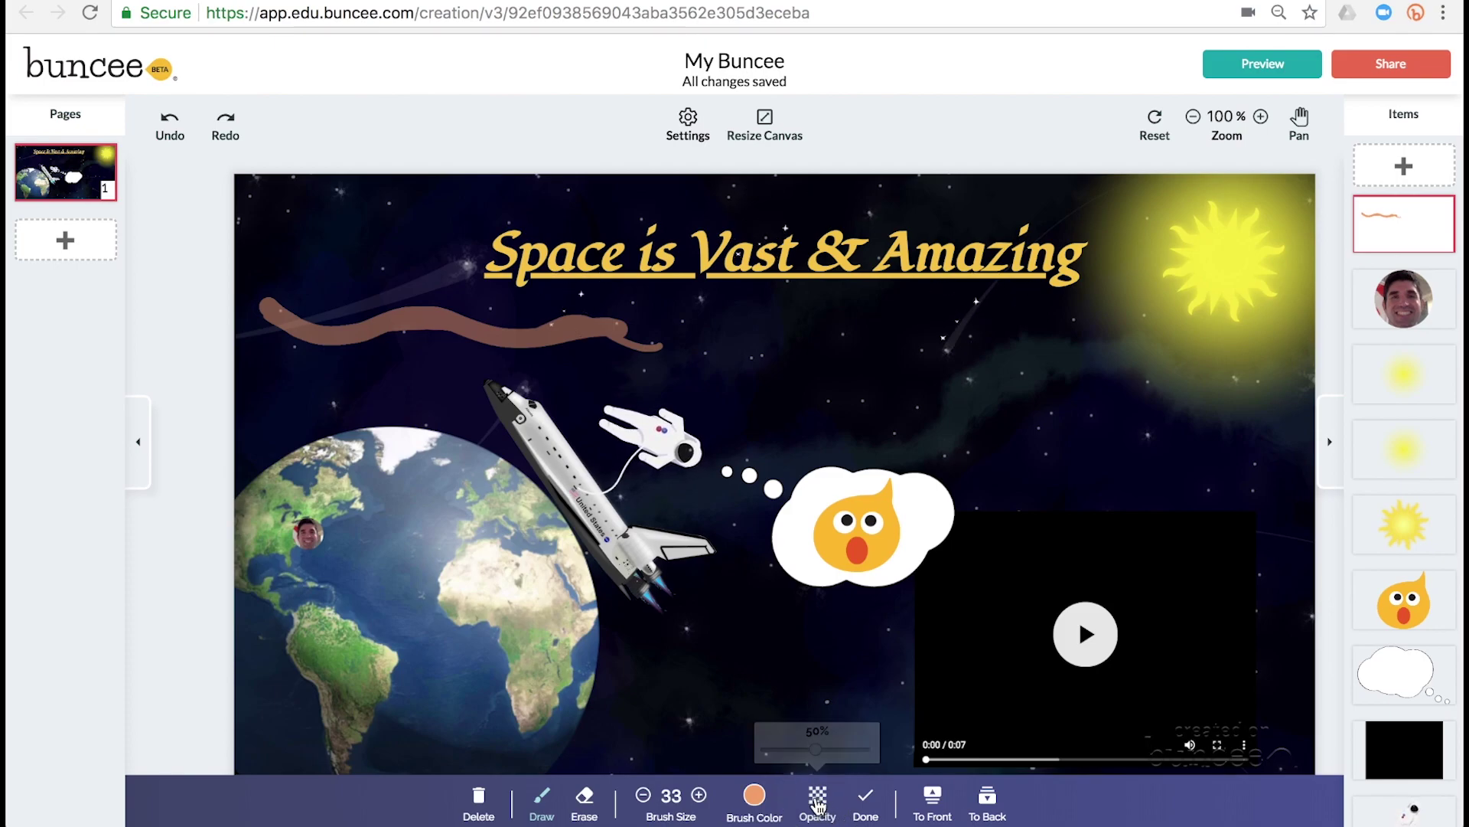
click(865, 801)
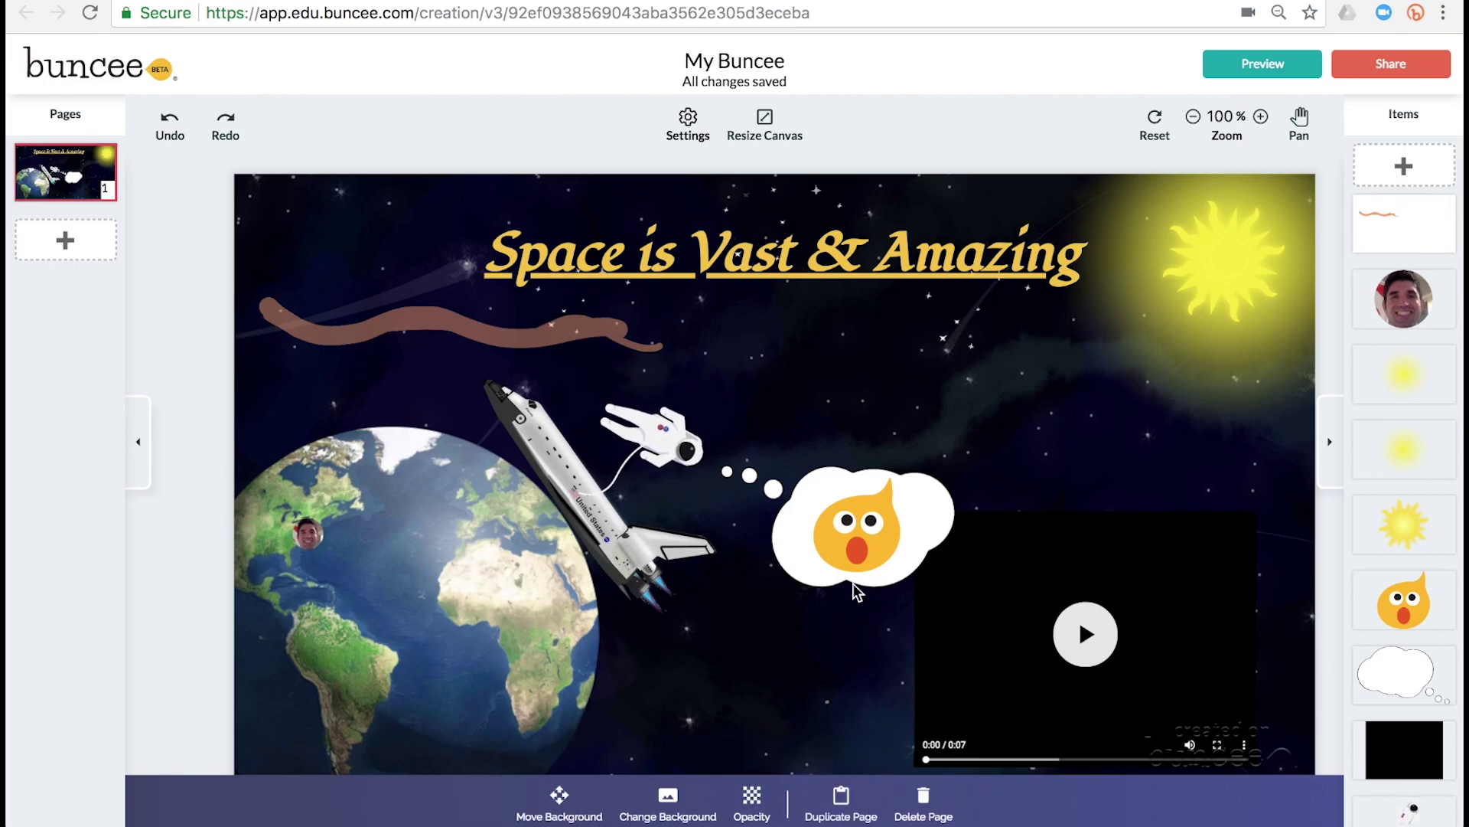
Set the thought bubble's opacity to 50%
click(941, 519)
click(588, 801)
click(587, 749)
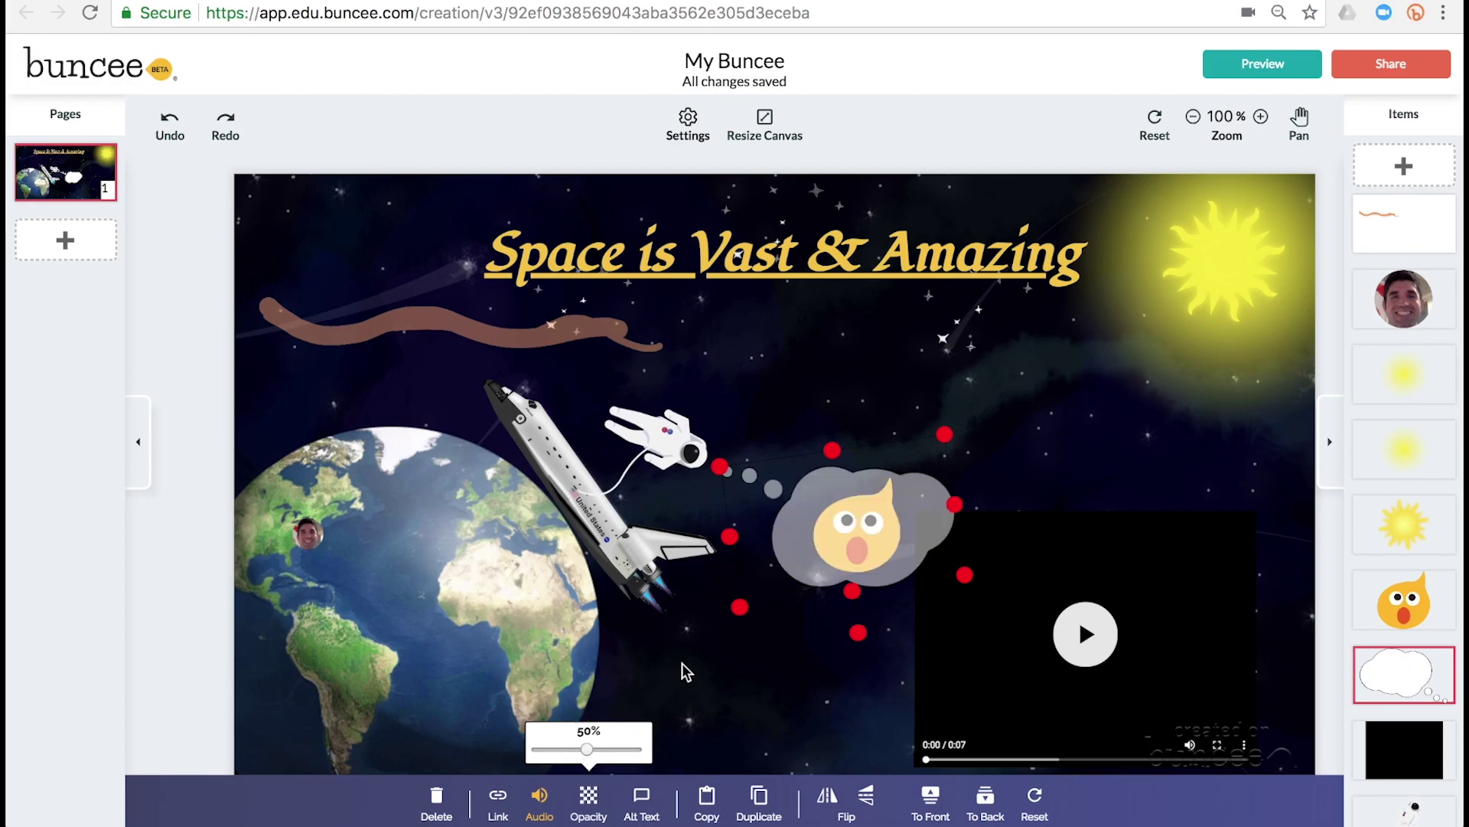
click(682, 664)
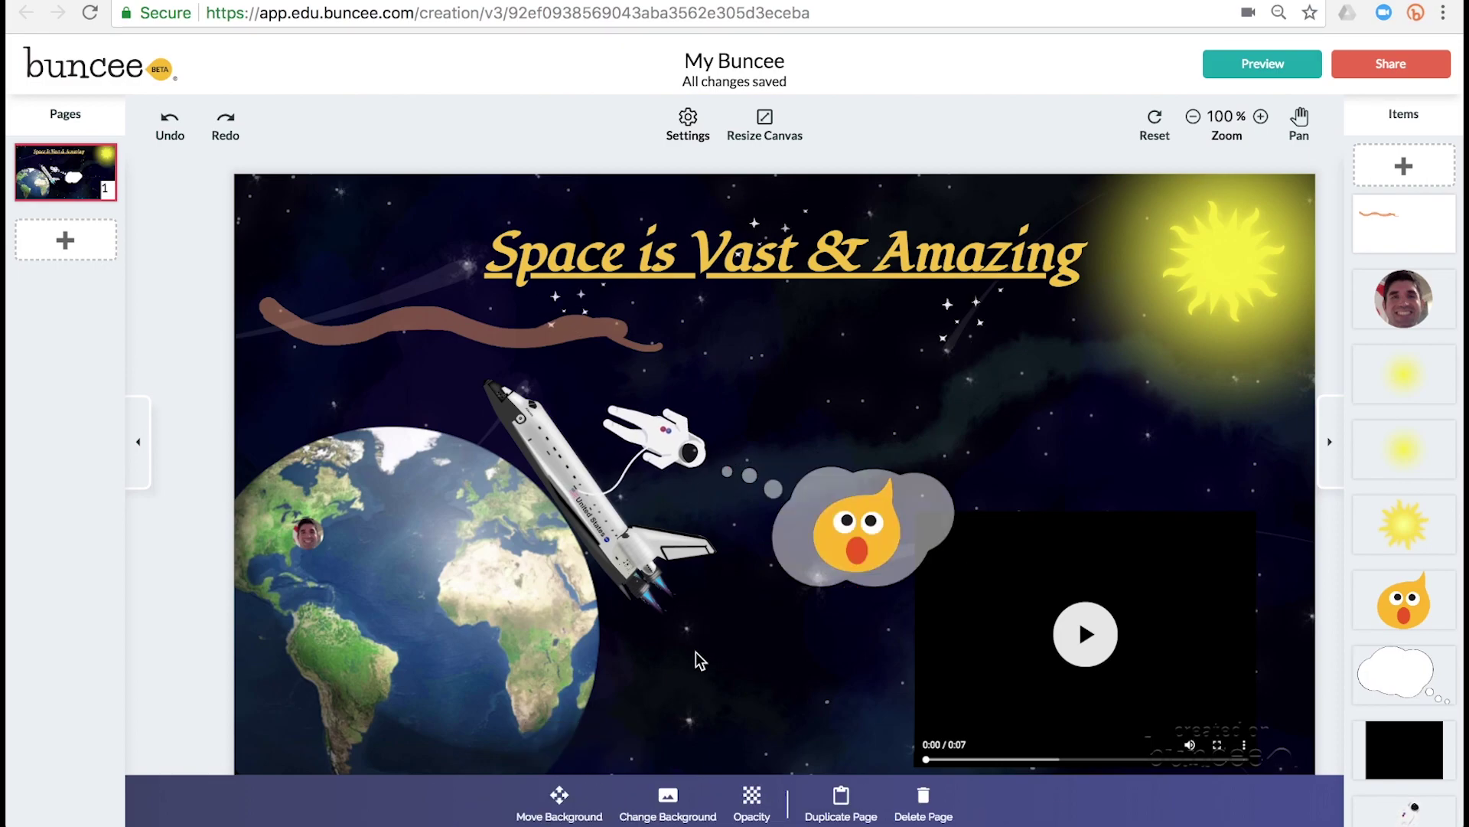
Lower the opacity of the 'Space is Vast & Amazing' title
click(588, 264)
click(604, 800)
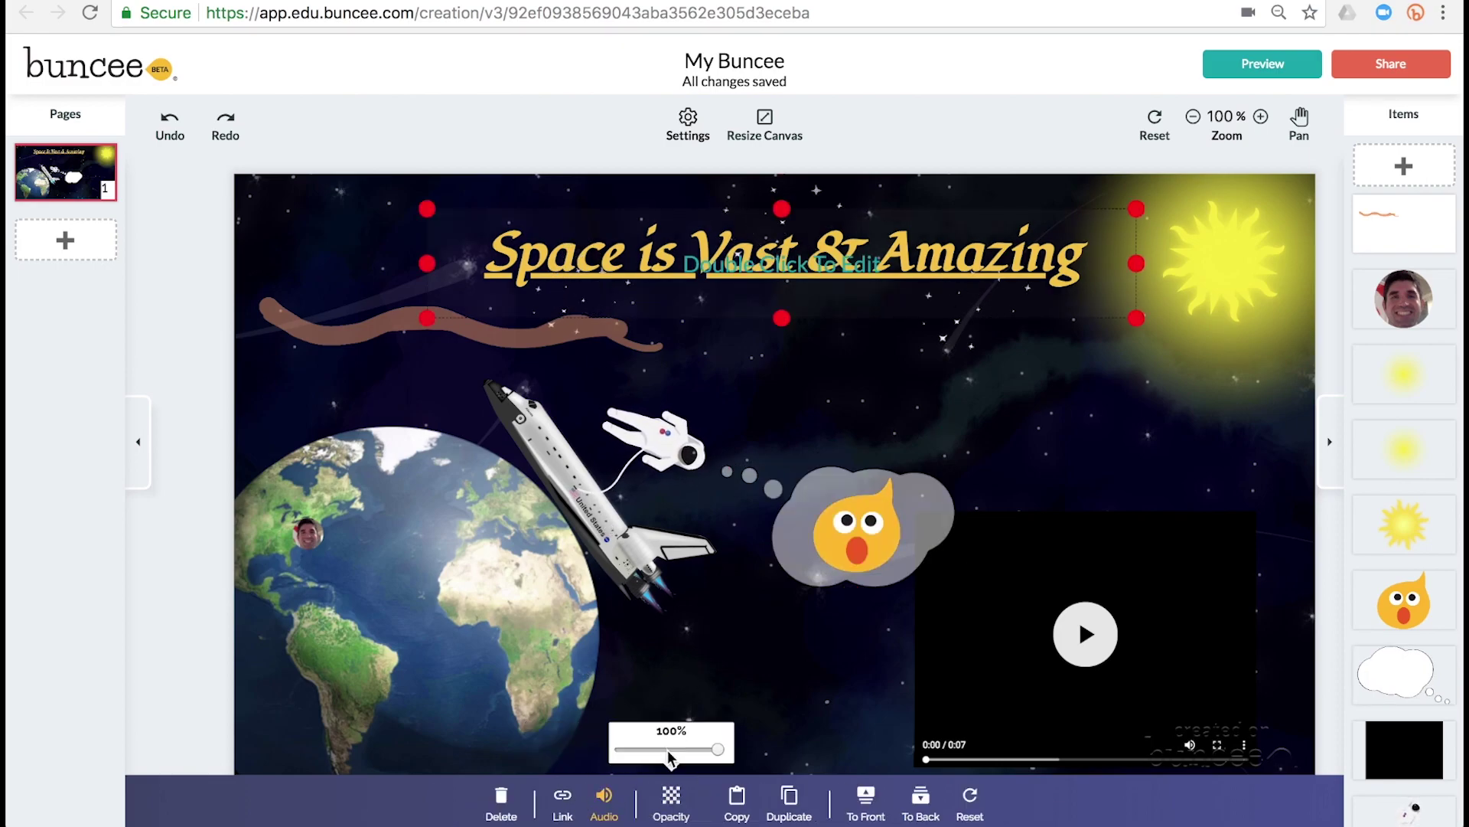
click(666, 750)
click(690, 634)
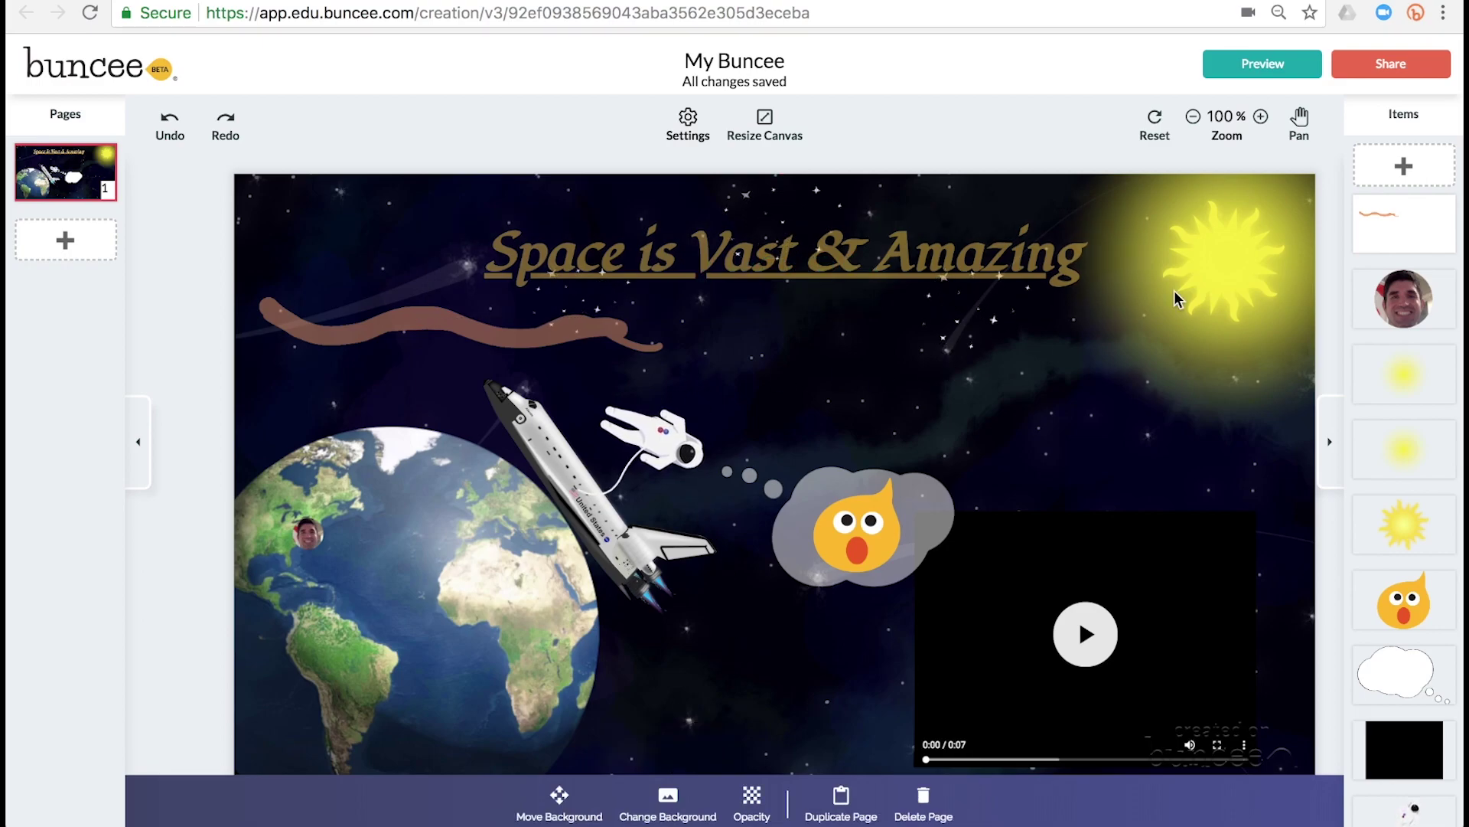
Undo the title and bubble opacity changes, then redo only the bubble's 50% transparency
click(170, 127)
click(169, 126)
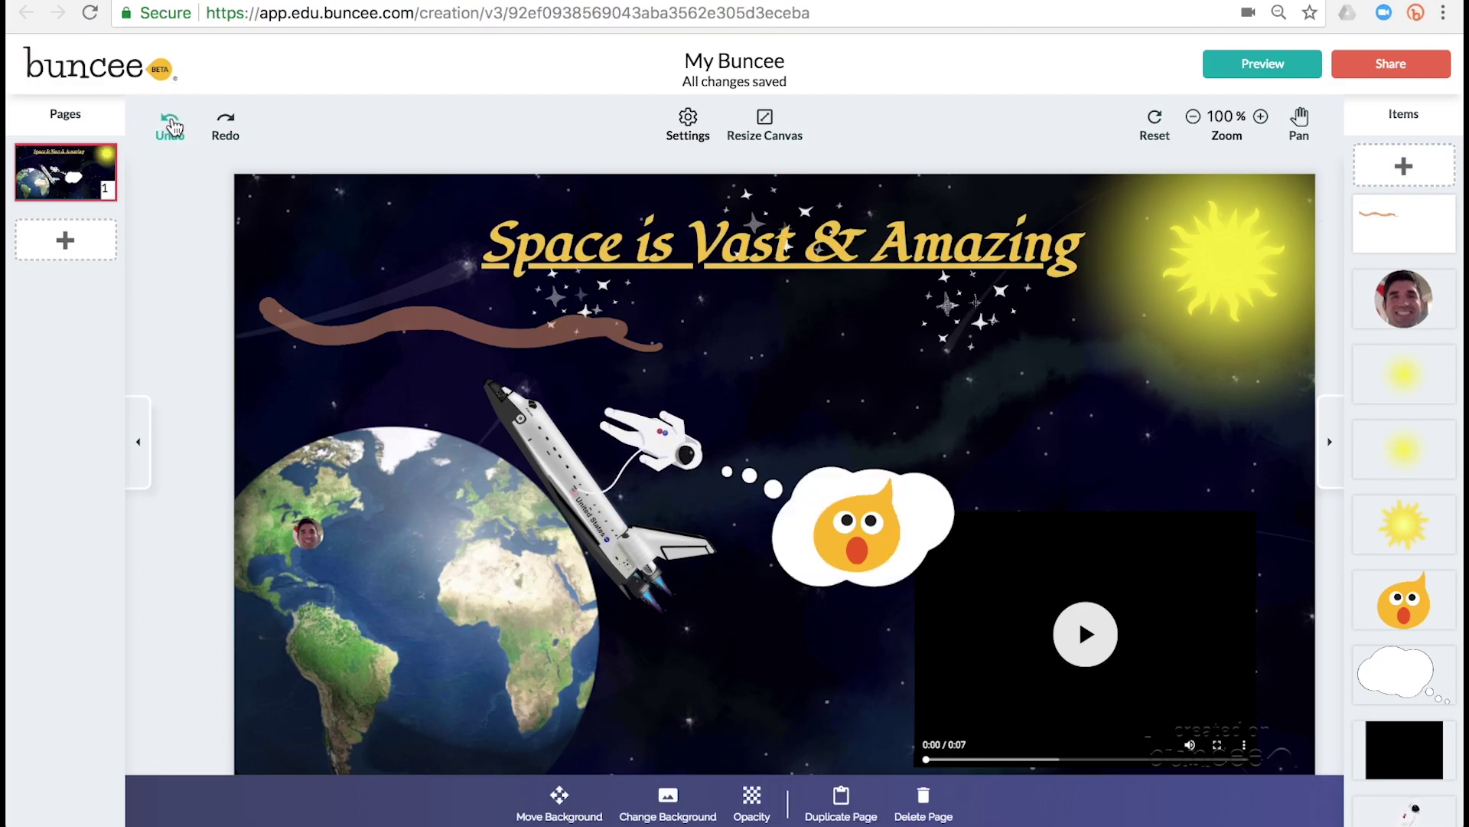
click(227, 122)
click(170, 126)
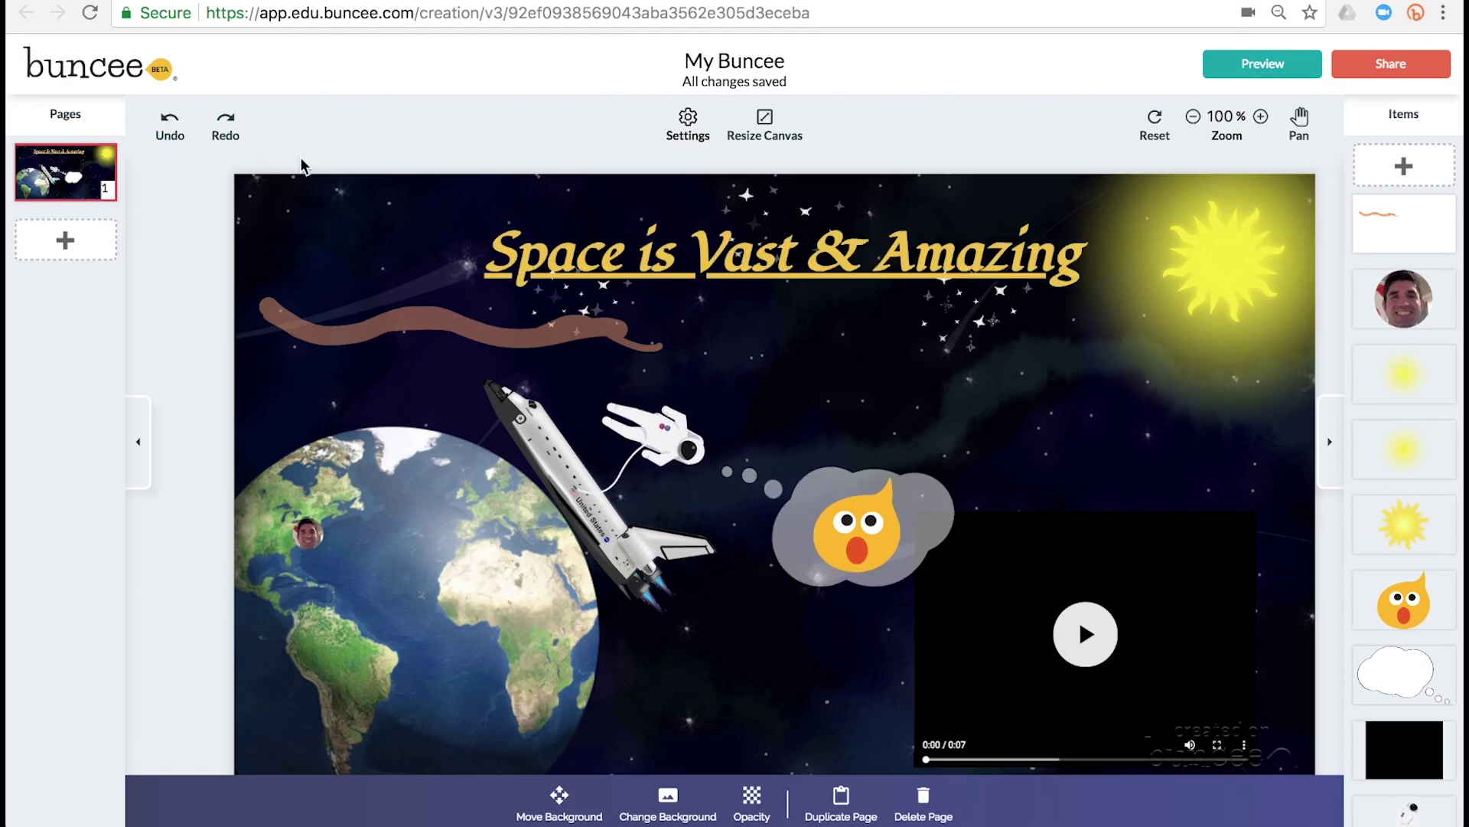